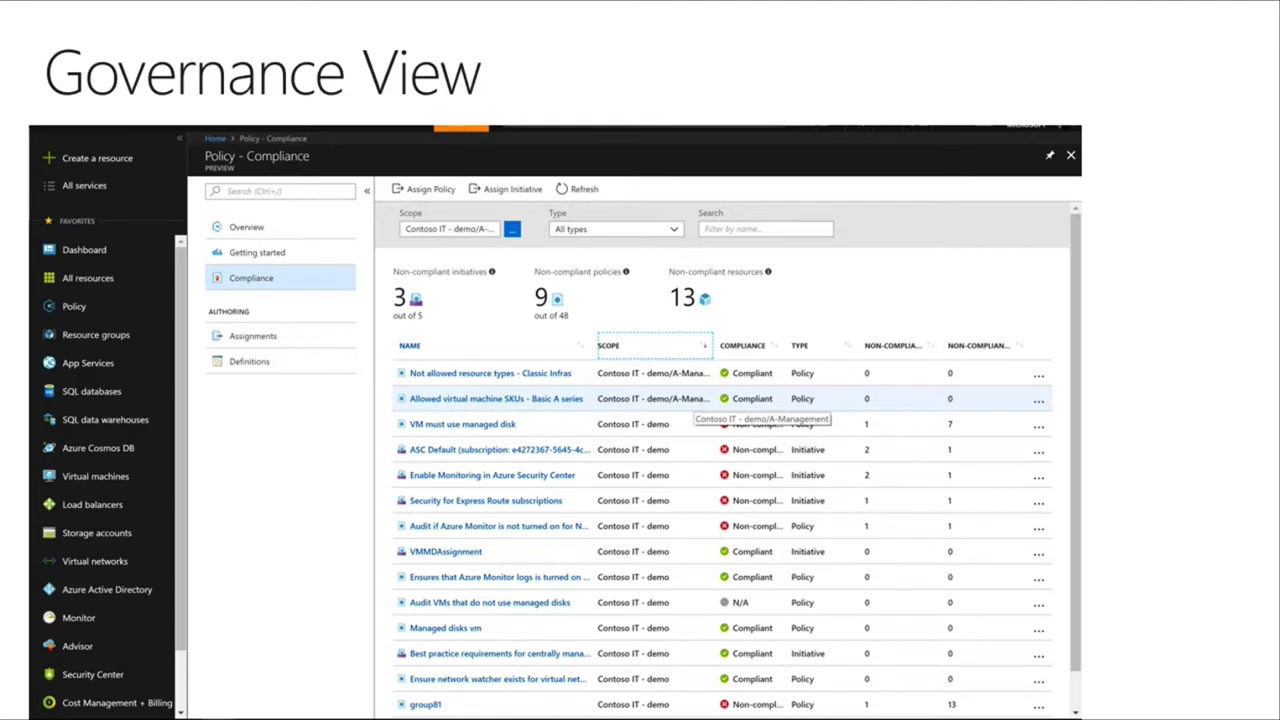
Switch to the Azure portal, open Management groups, and expand DemoTenant and Organization under Tenant Root Group to view the hierarchy.
key(Right)
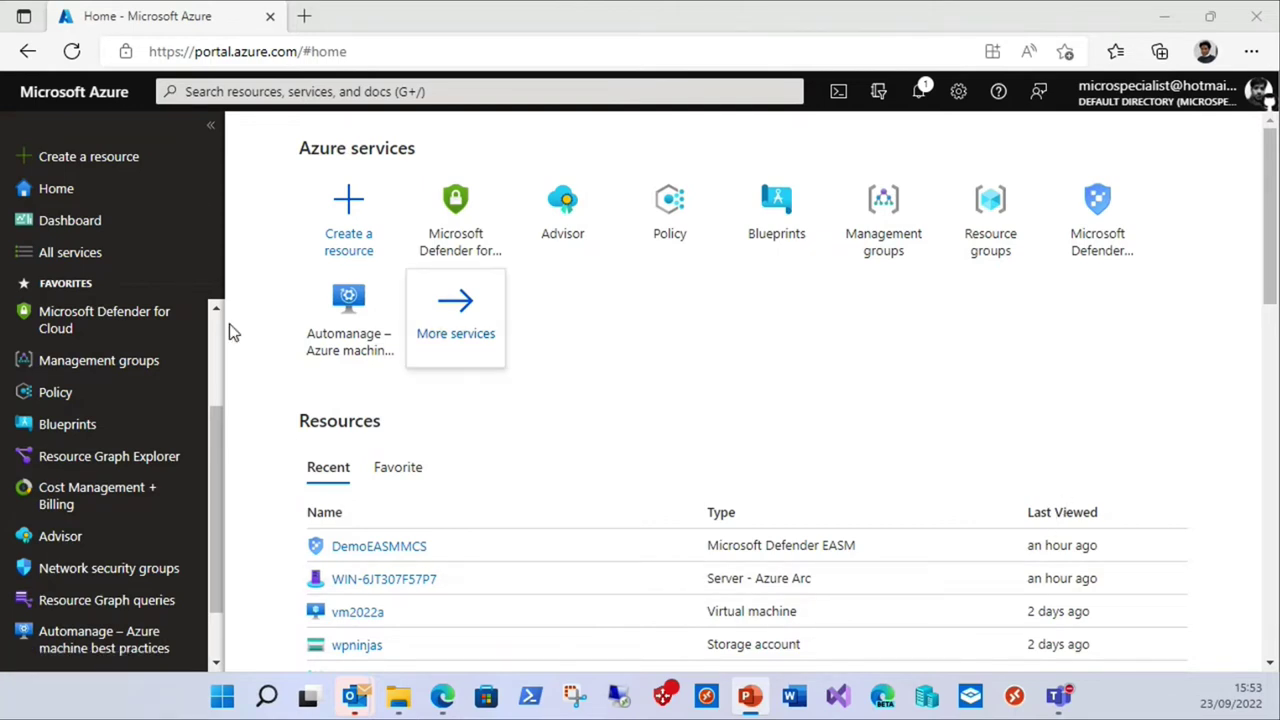
click(95, 368)
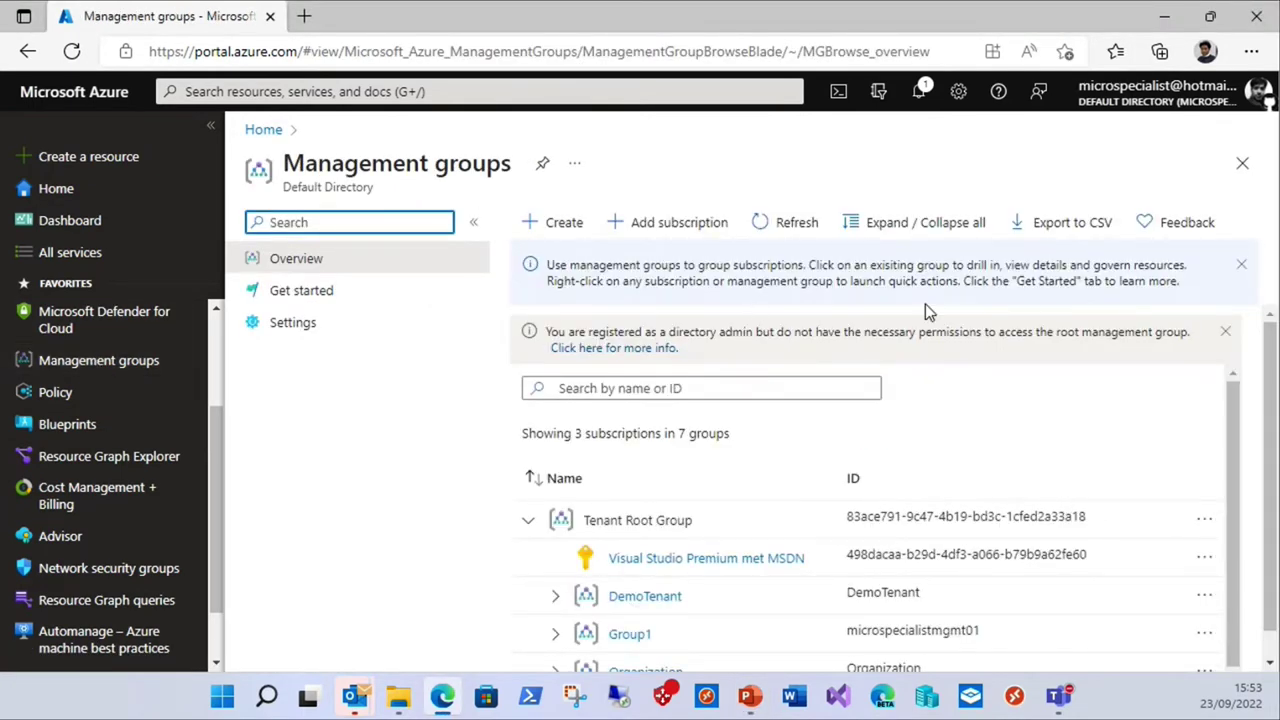
scroll(1131, 315, down, 1)
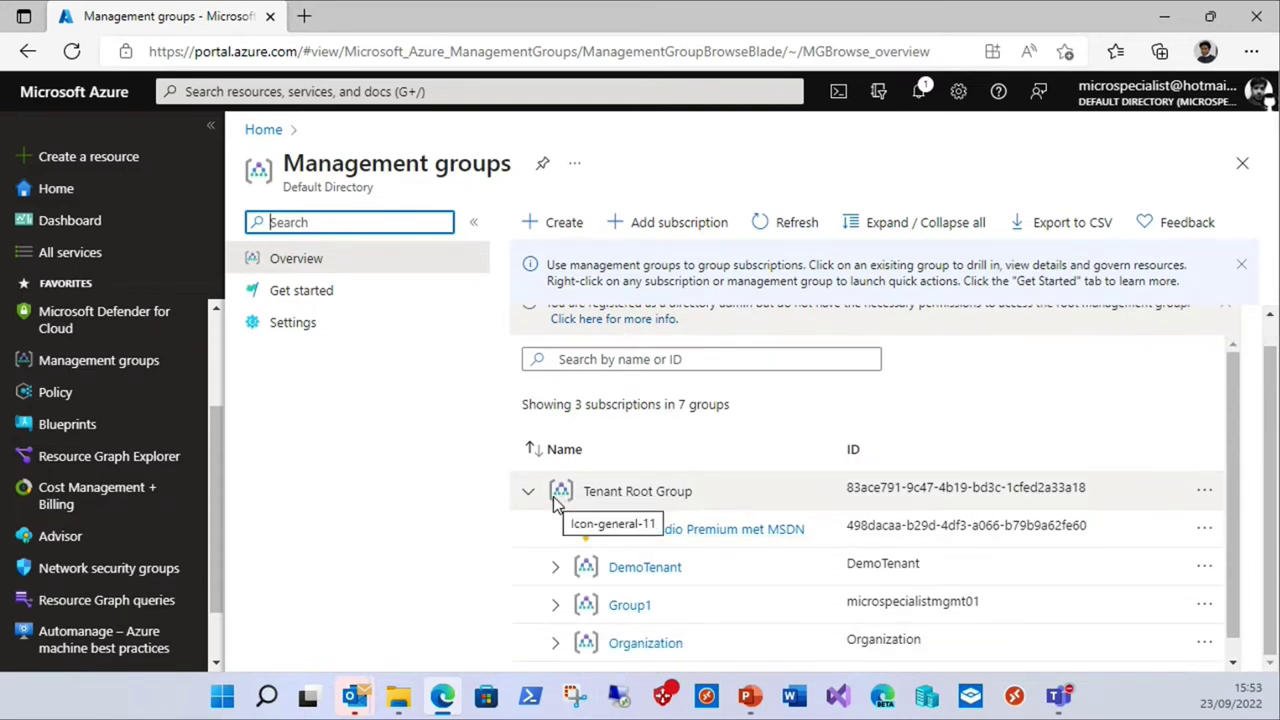
scroll(750, 480, down, 1)
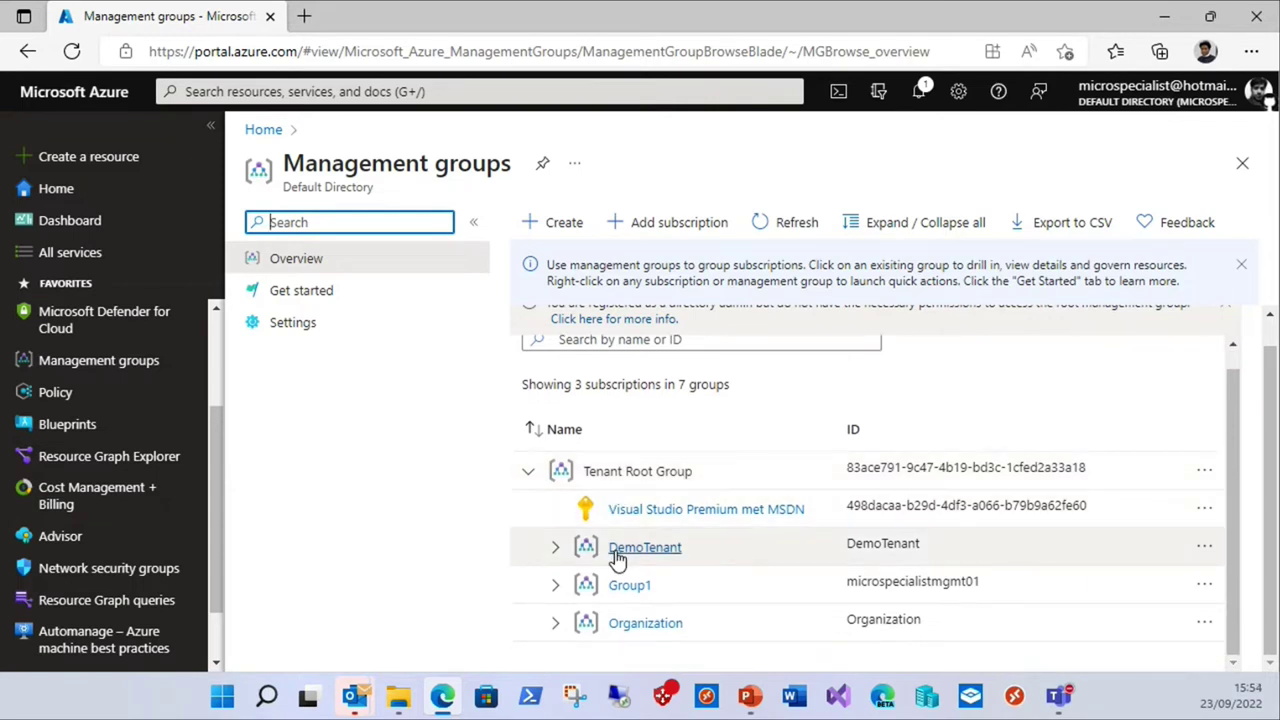
click(558, 555)
scroll(870, 478, down, 1)
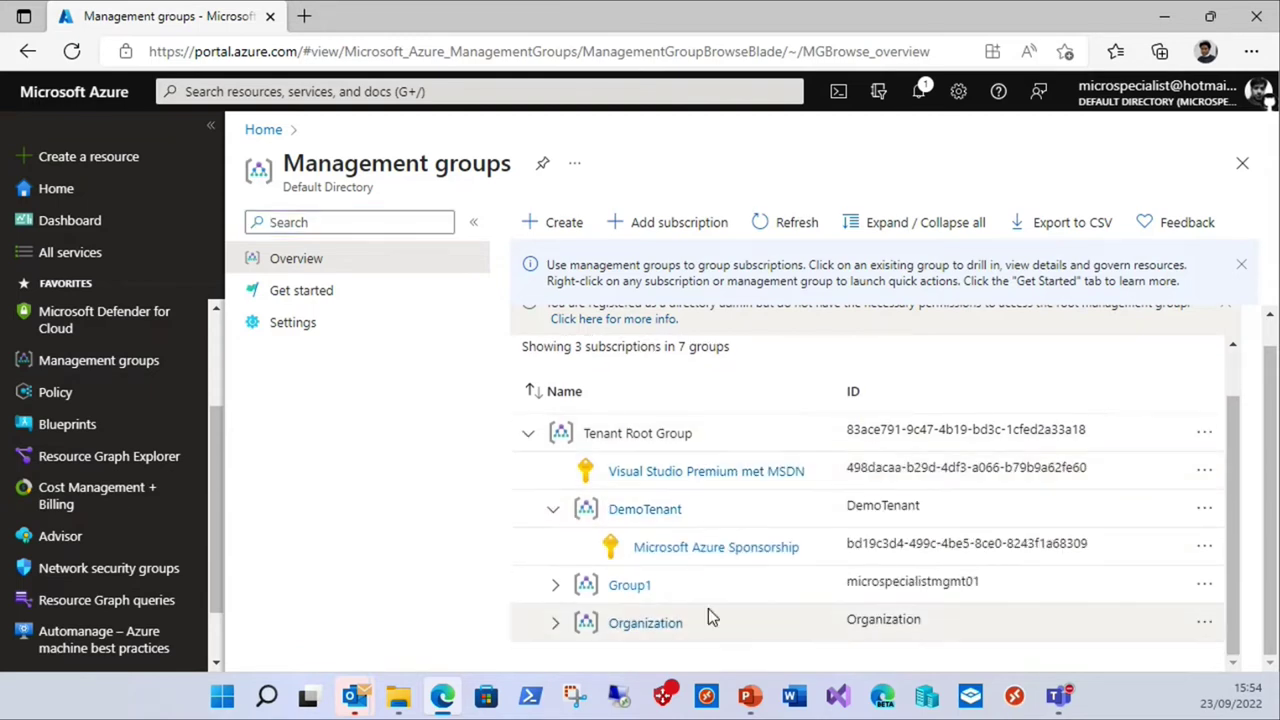
click(557, 622)
scroll(831, 514, down, 3)
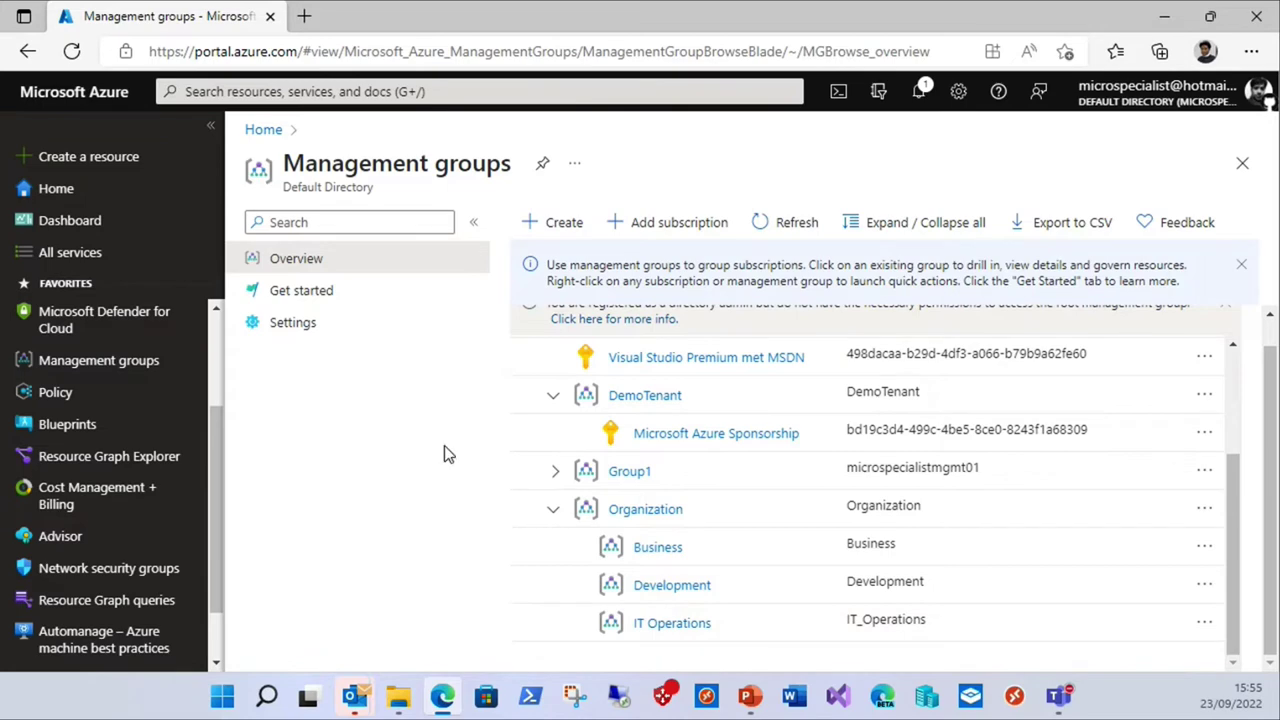
View the Get started page for management groups, and check the form for creating a management group without submitting it.
click(313, 290)
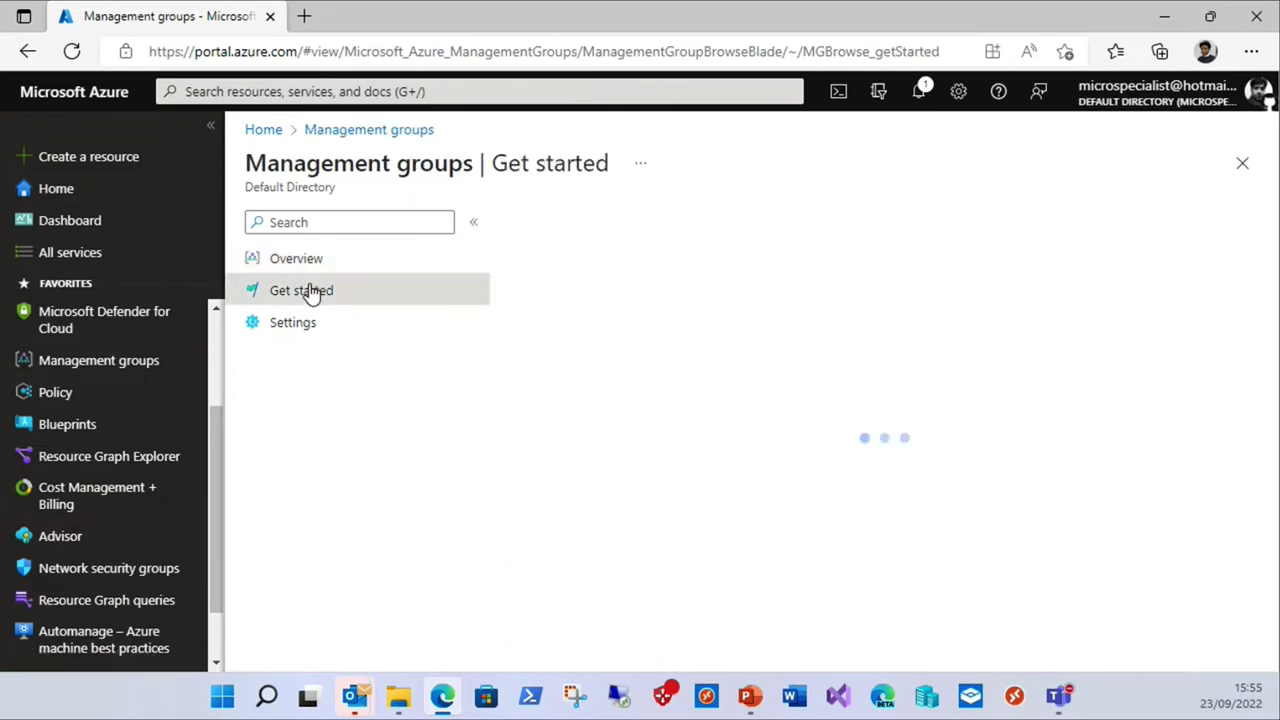
scroll(771, 392, down, 3)
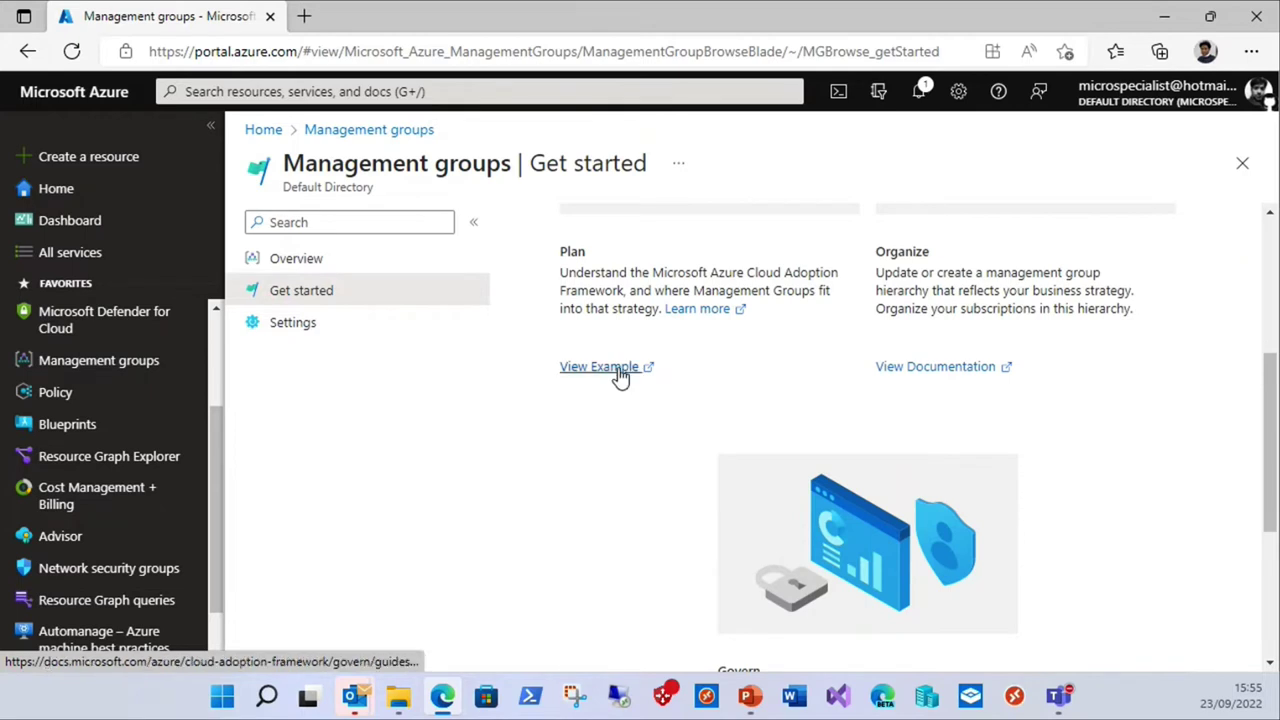
click(330, 259)
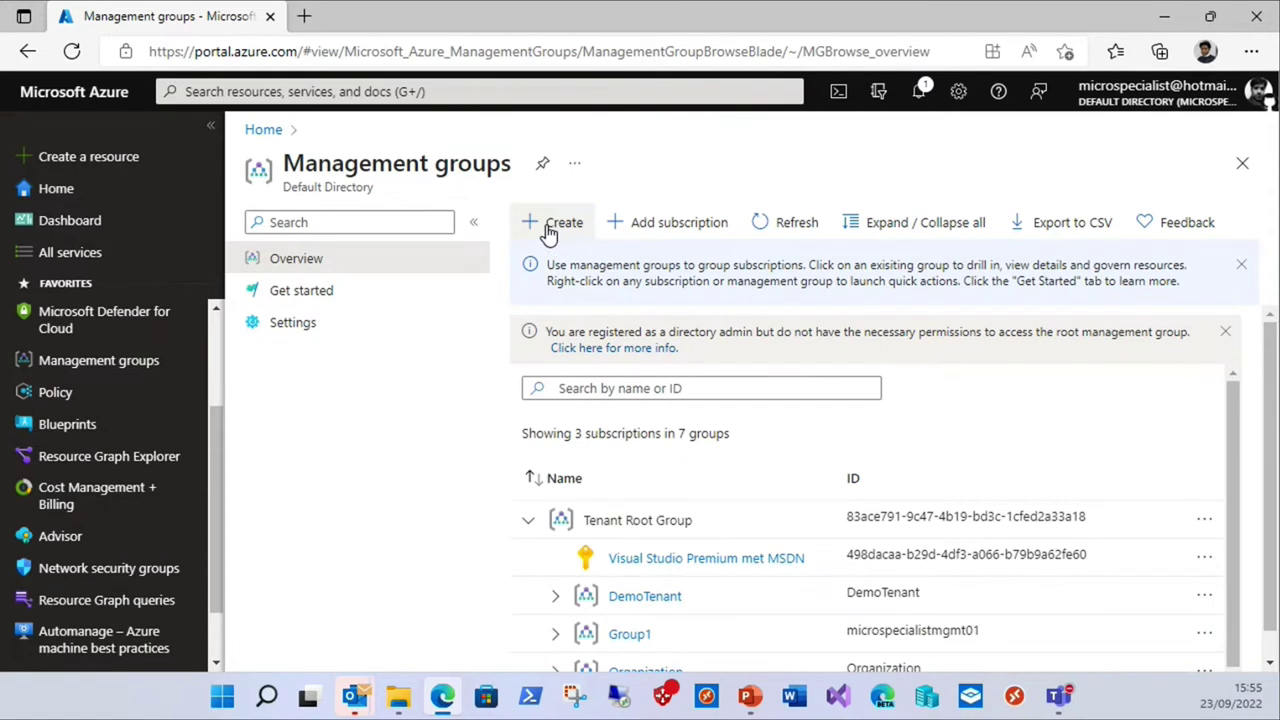
click(551, 226)
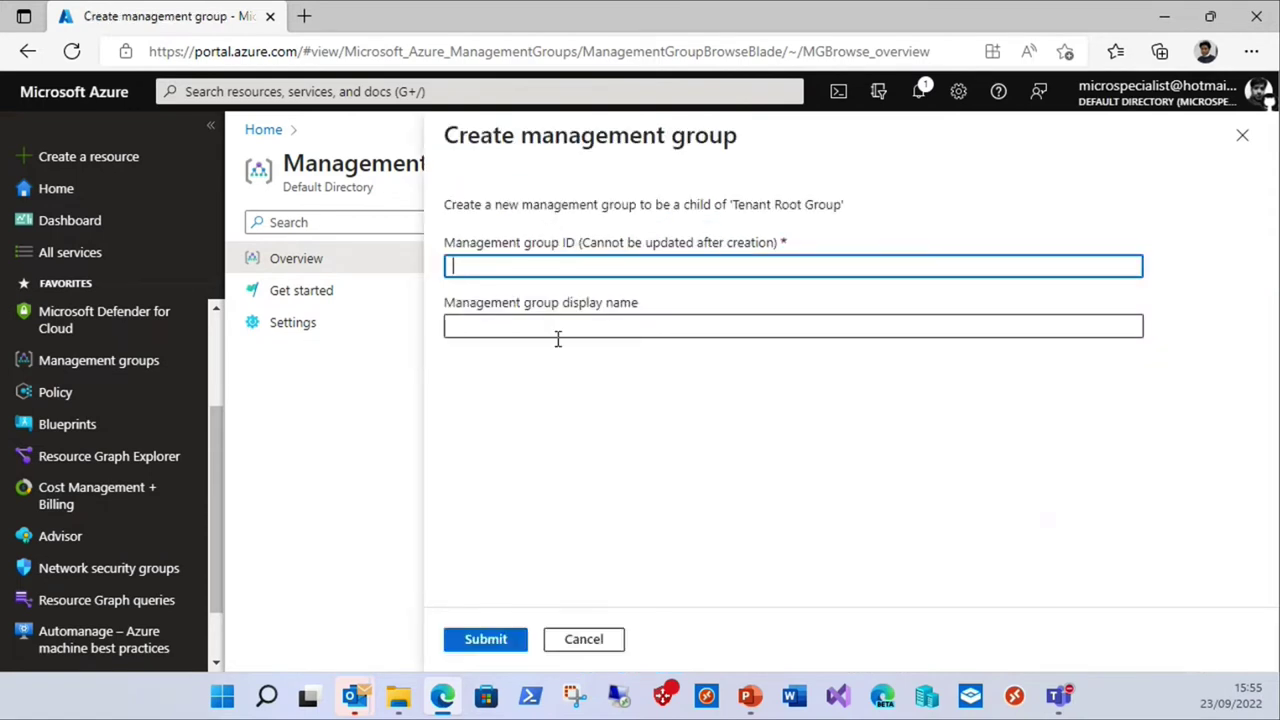
click(586, 647)
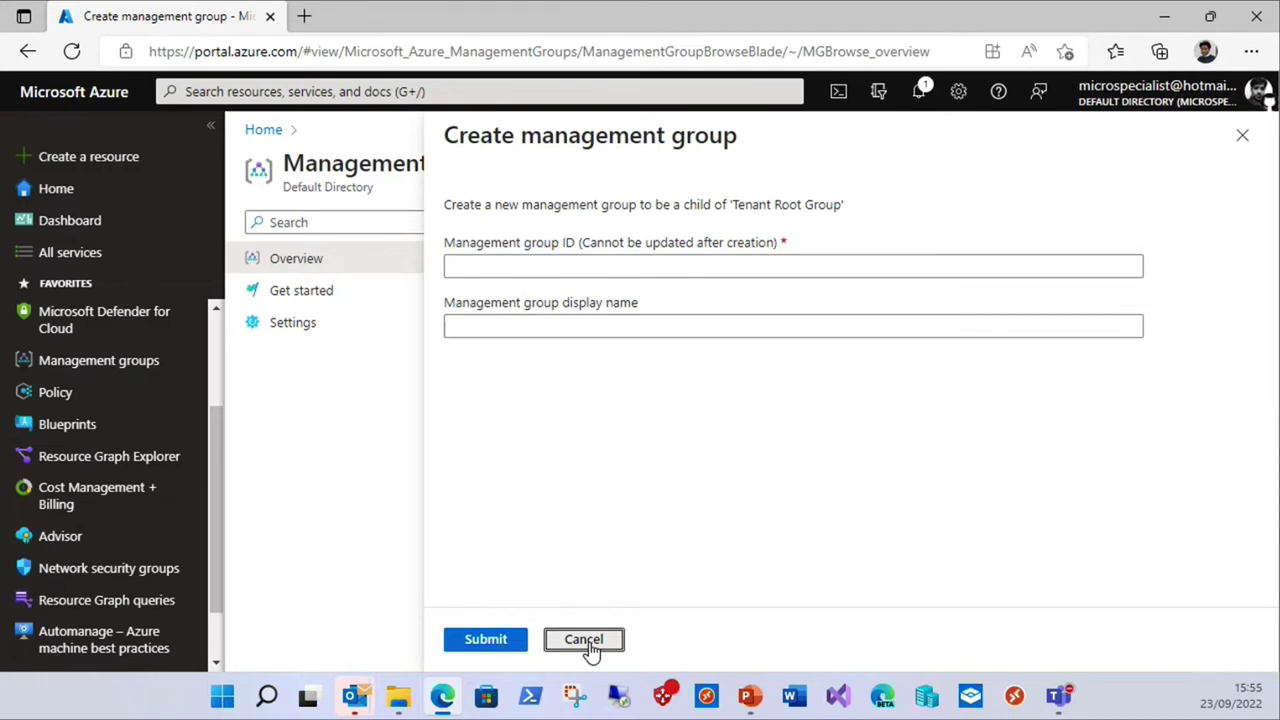
Expand Organization and Group1 in the management group overview to see what they contain.
scroll(658, 520, down, 1)
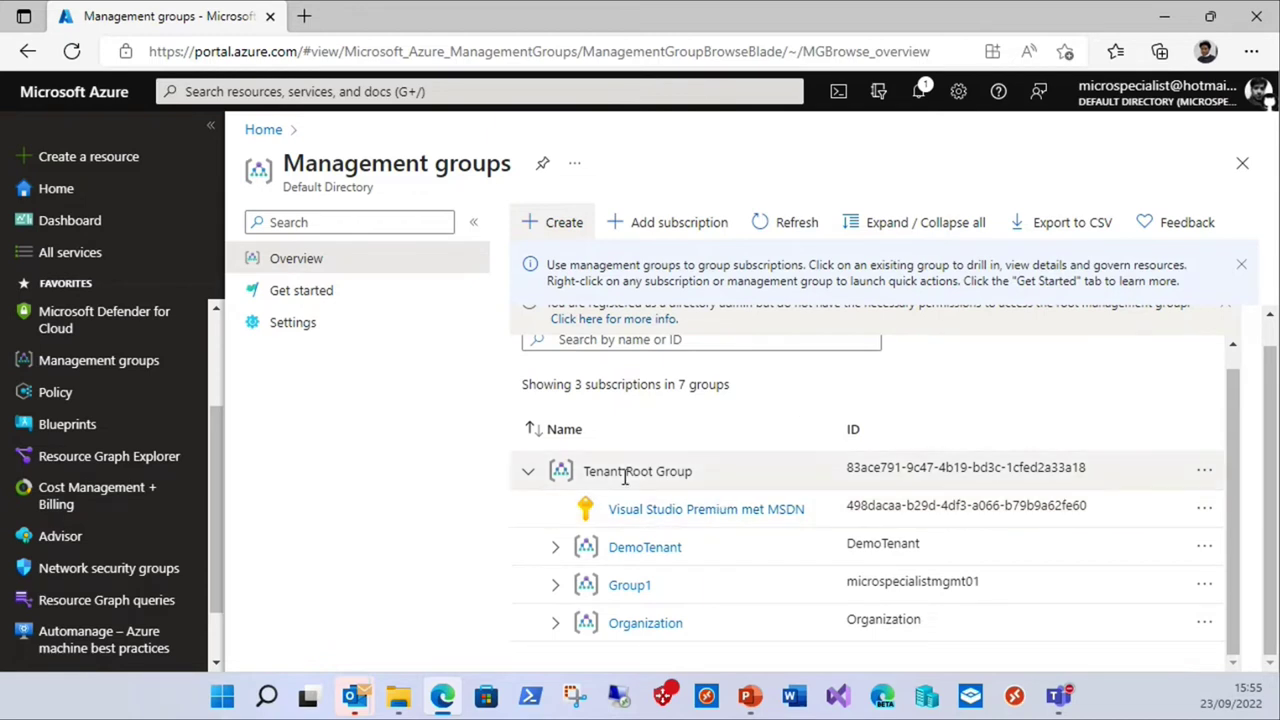
click(555, 623)
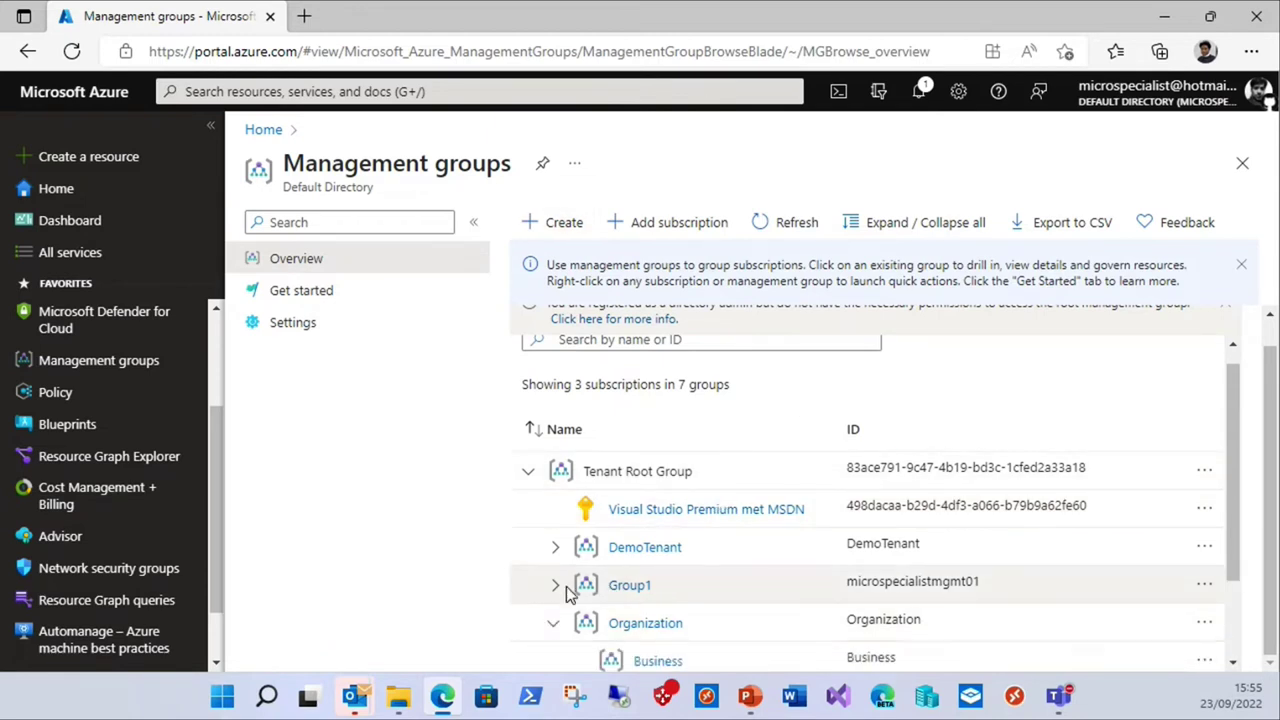
click(557, 586)
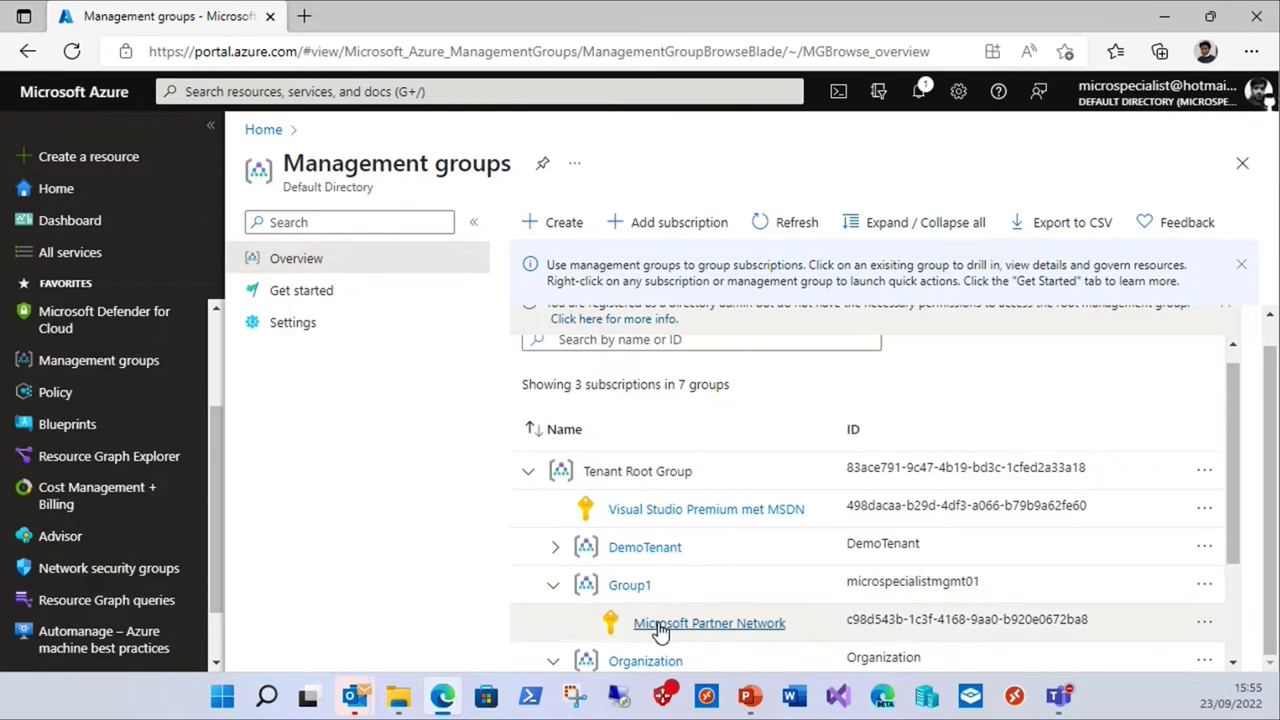
Inspect the form for adding an existing subscription under Tenant Root Group, including its subscription choice, and cancel it.
click(661, 225)
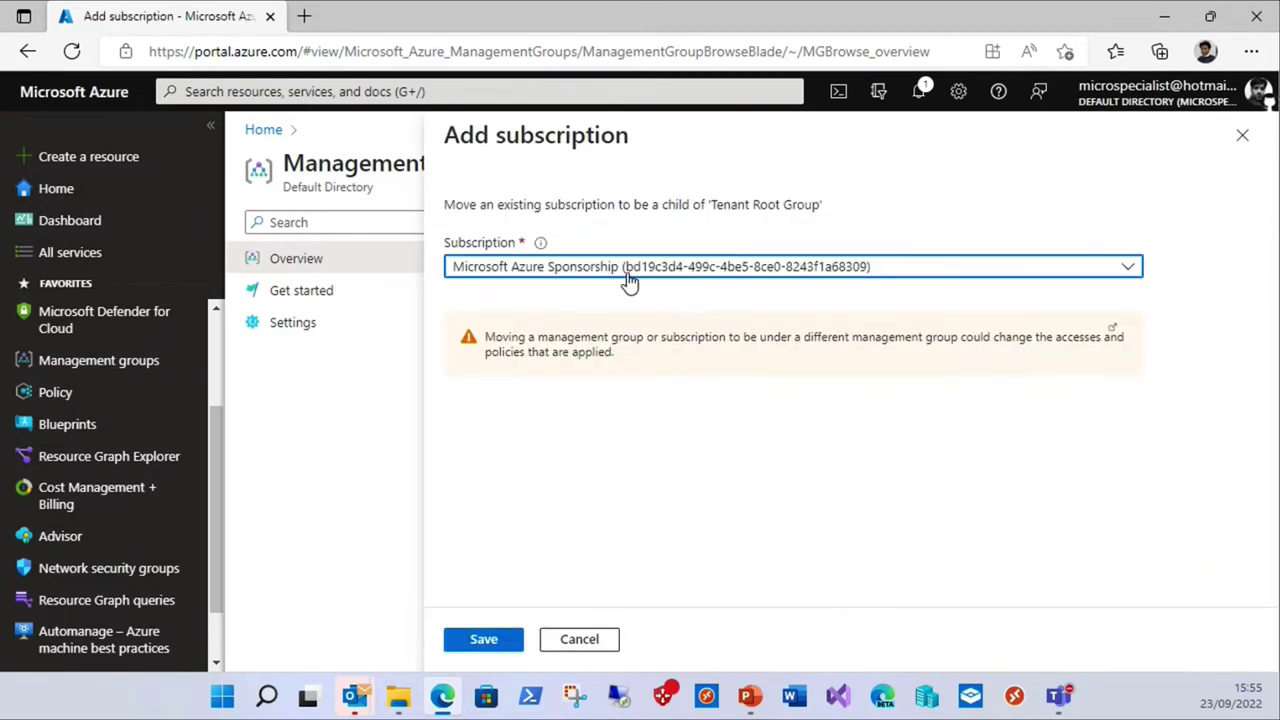
click(570, 277)
click(783, 481)
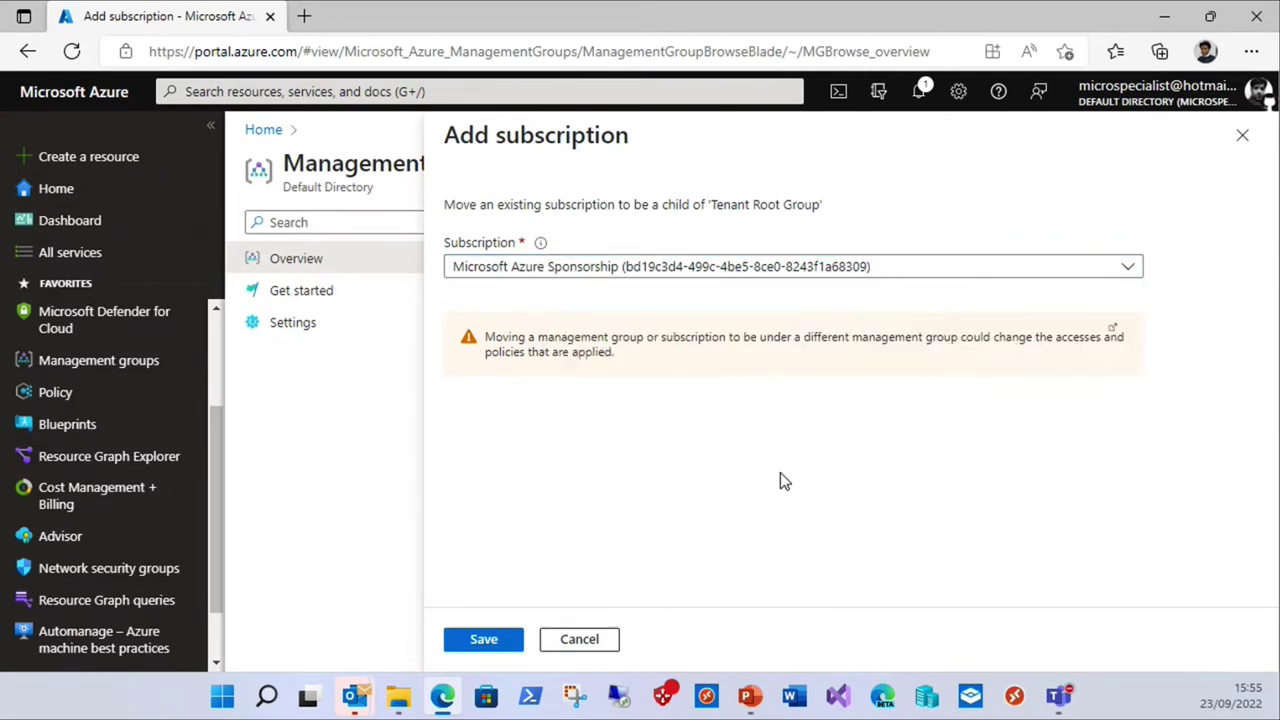
click(579, 639)
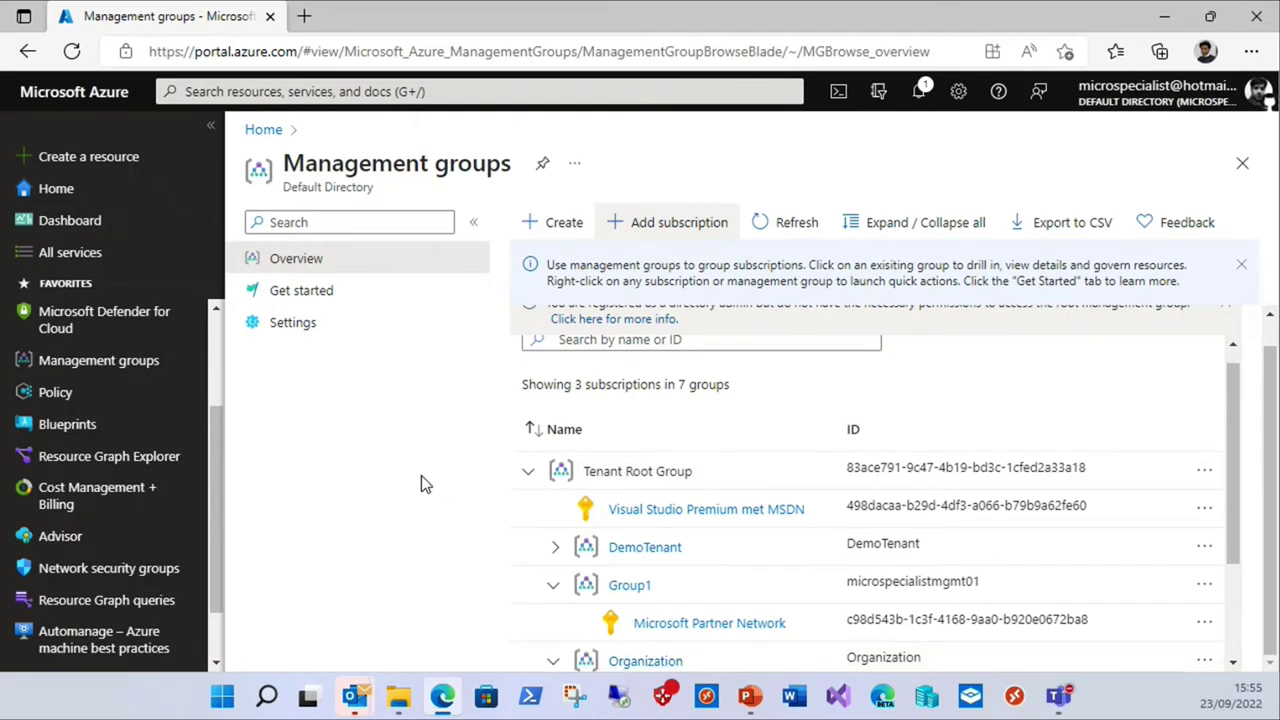
Open the Policy overview and examine resource compliance, non-compliant initiatives and policies, and the chart of assignments by compliance.
drag(1230, 483, 1231, 577)
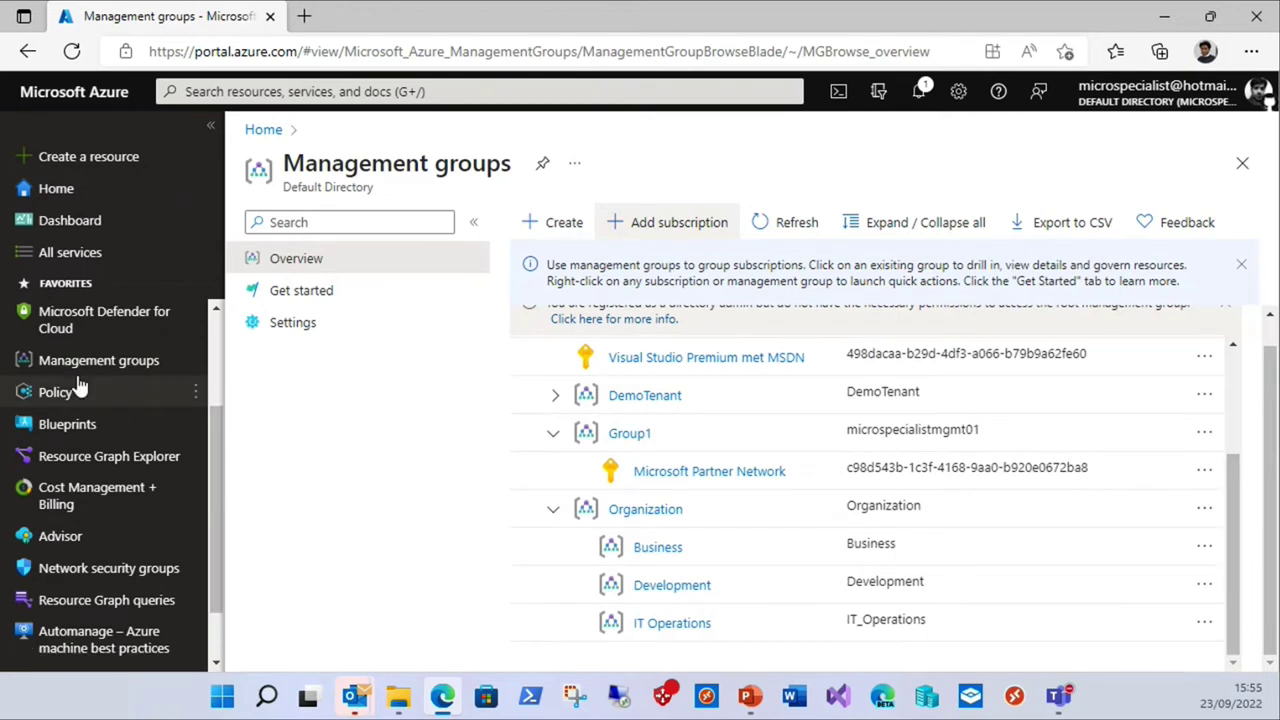
mouse_move(62, 392)
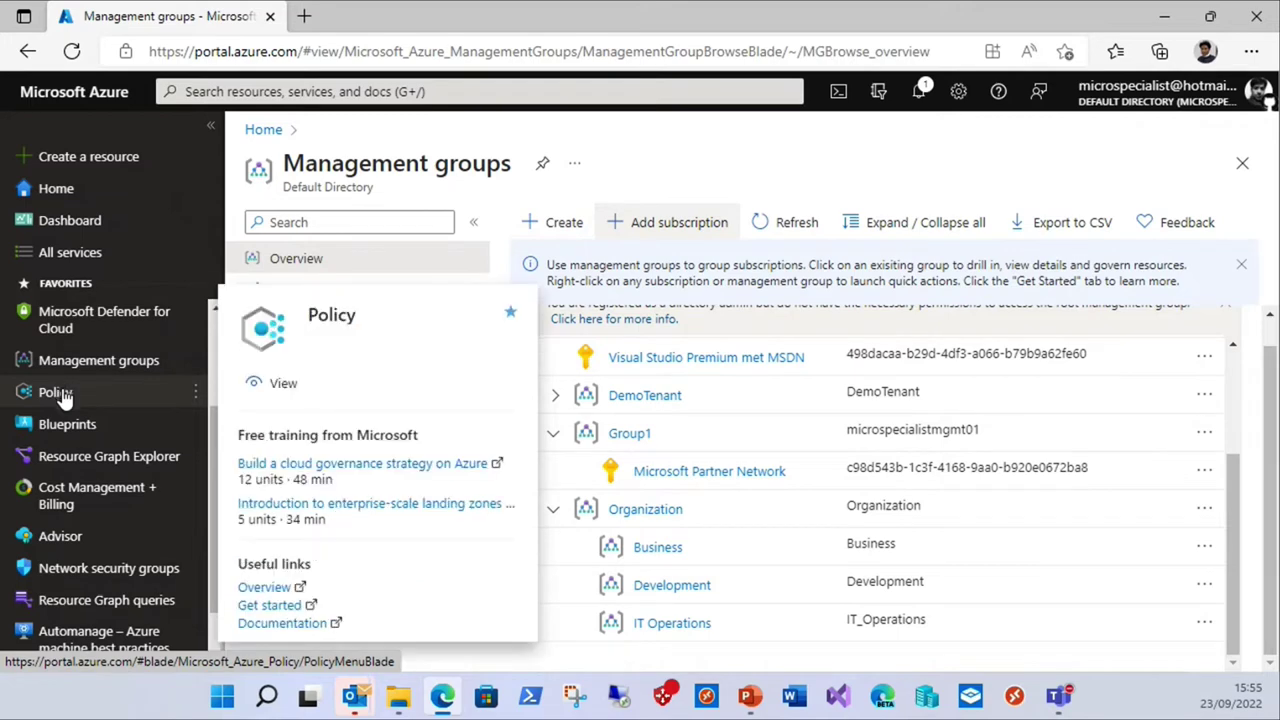
click(62, 392)
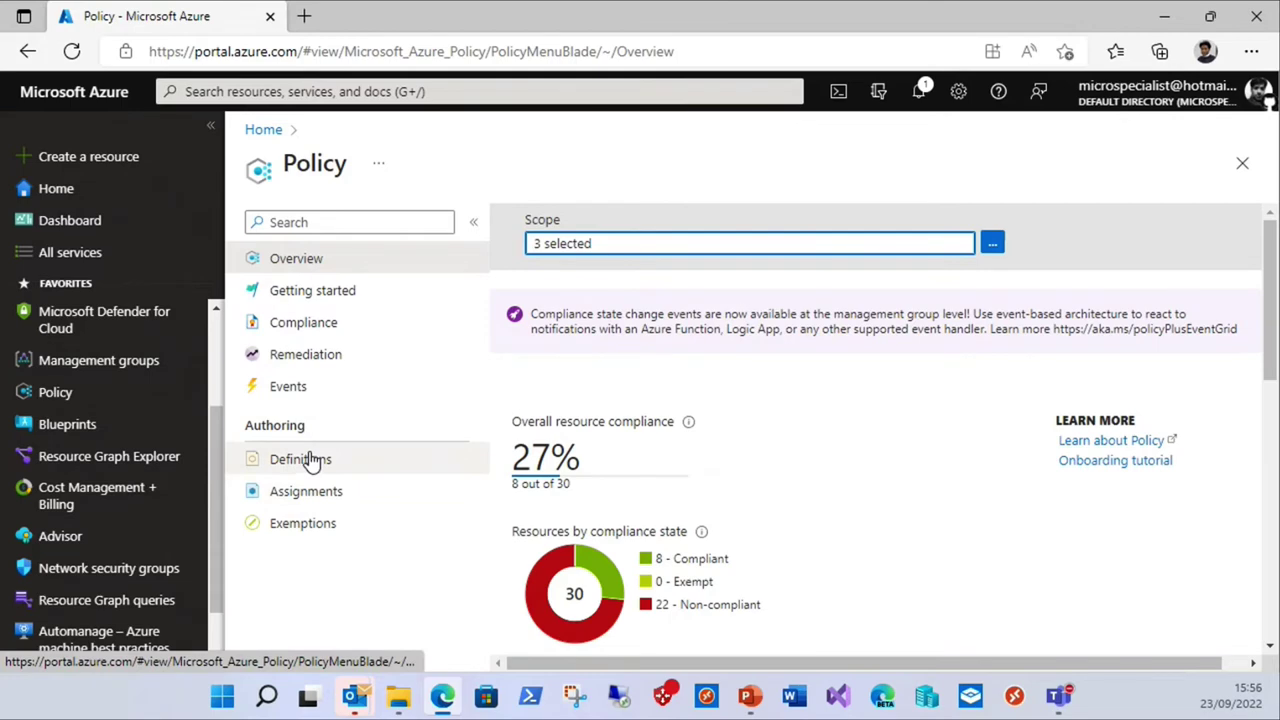
scroll(803, 374, down, 2)
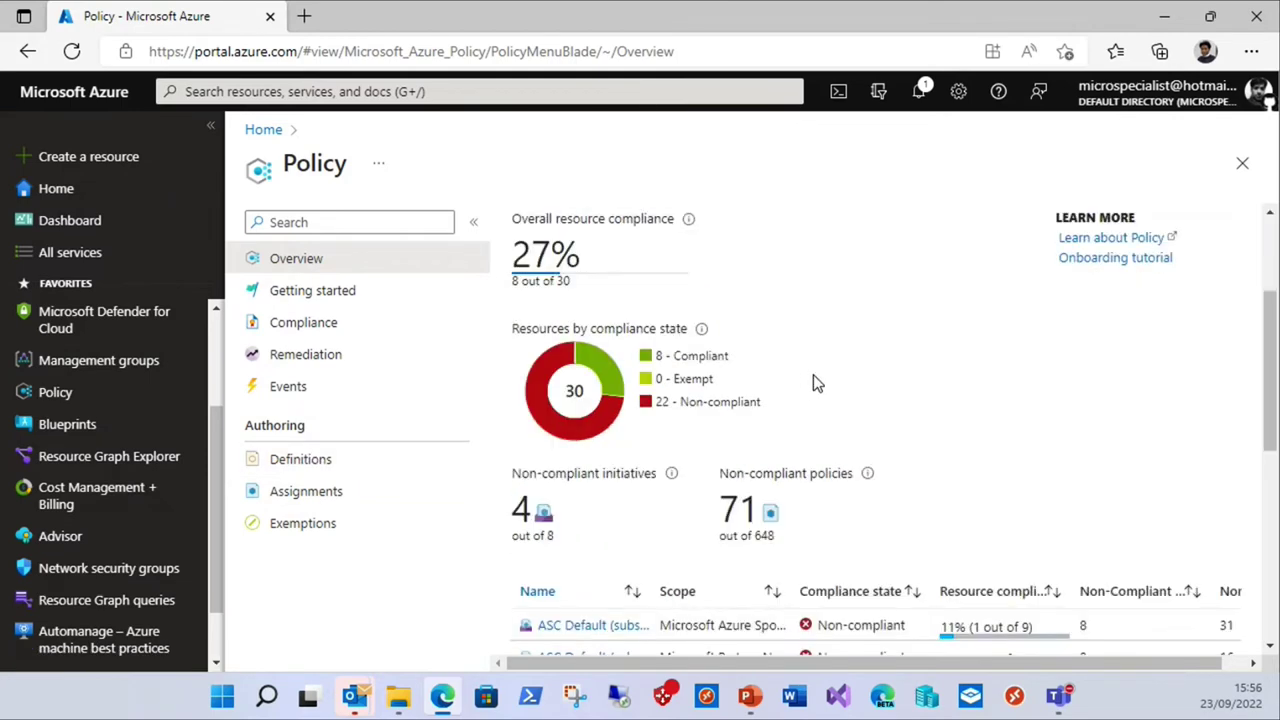
scroll(869, 350, down, 2)
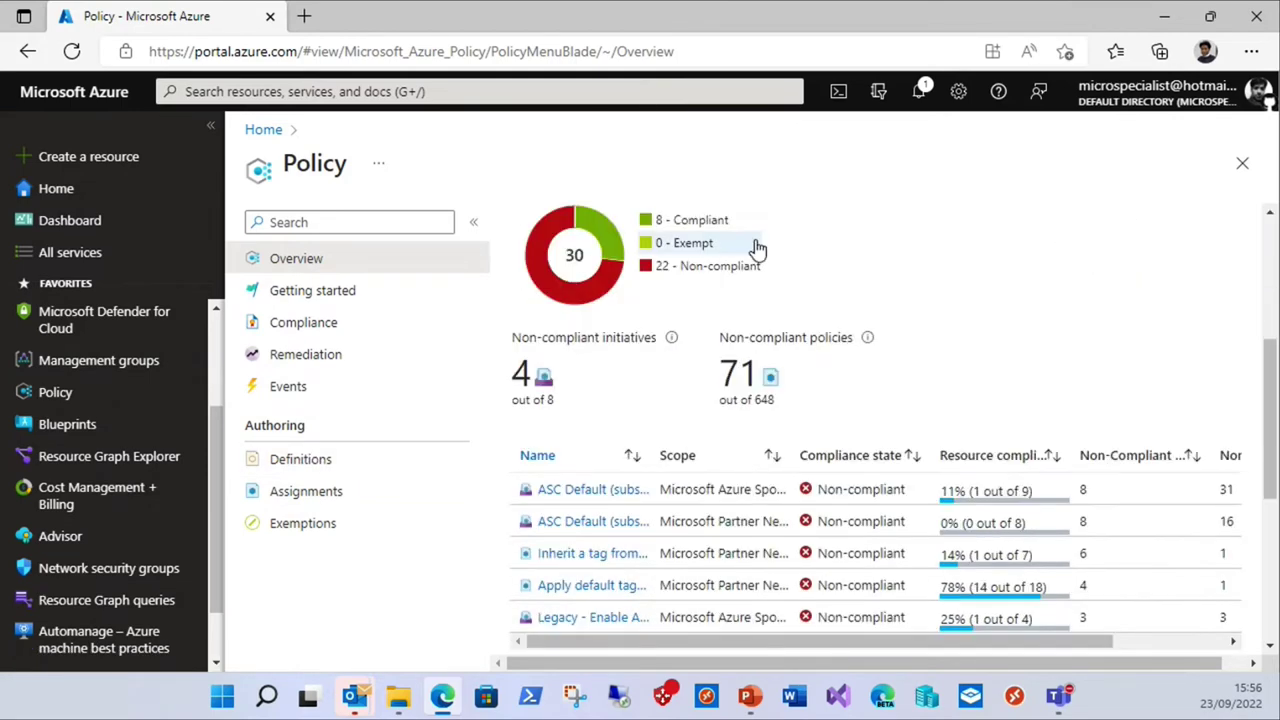
scroll(1068, 455, up, 2)
scroll(1066, 455, down, 4)
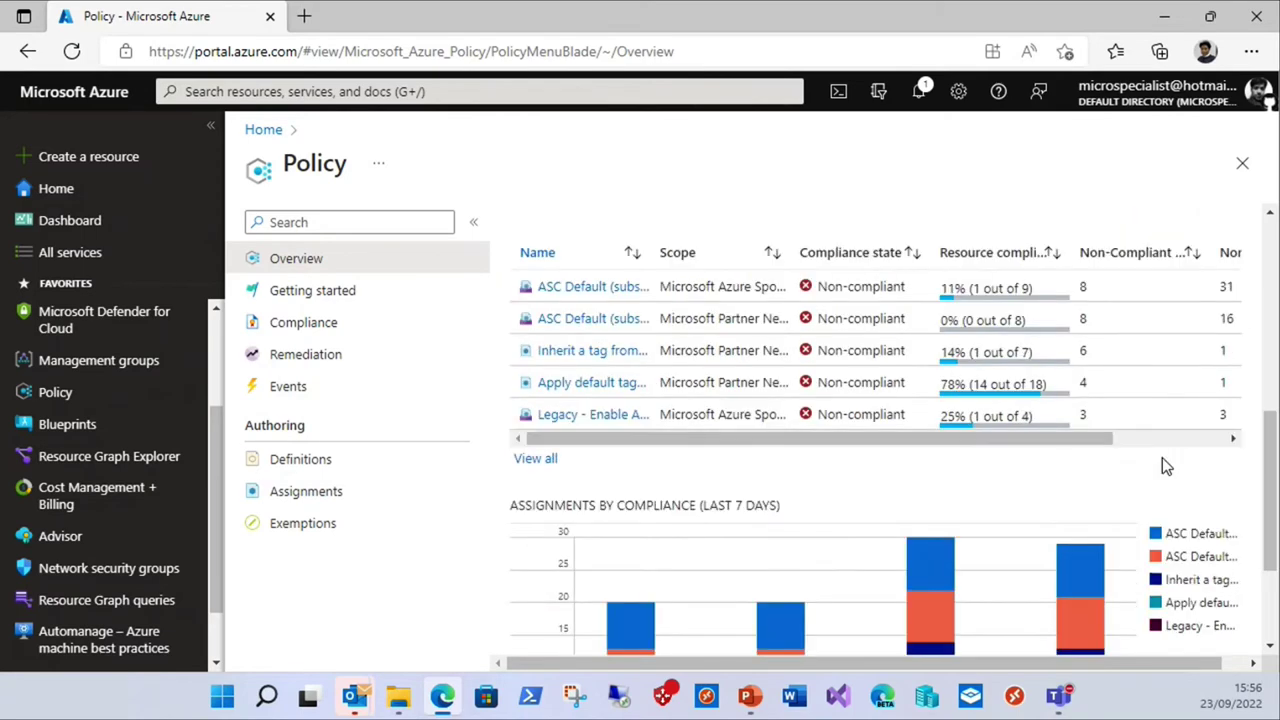
scroll(1160, 463, up, 5)
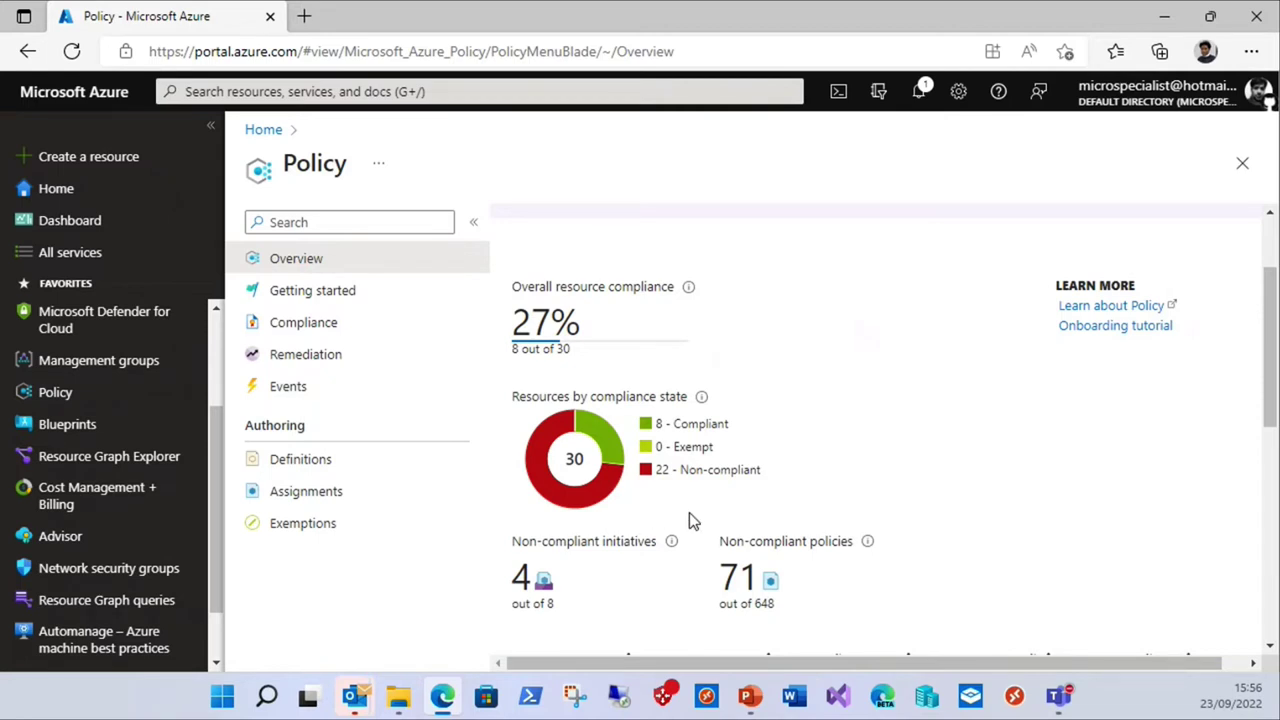
mouse_move(869, 550)
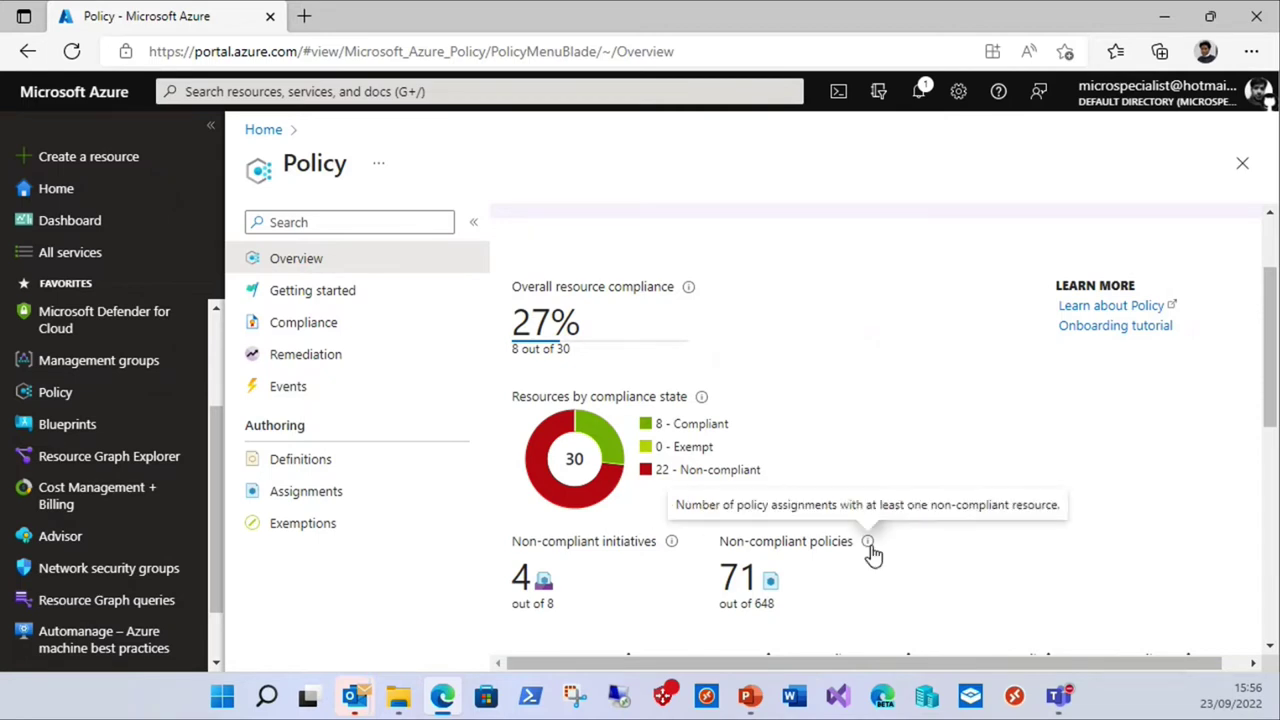
Open the policy definitions and look over the listed custom and built-in definitions.
click(305, 459)
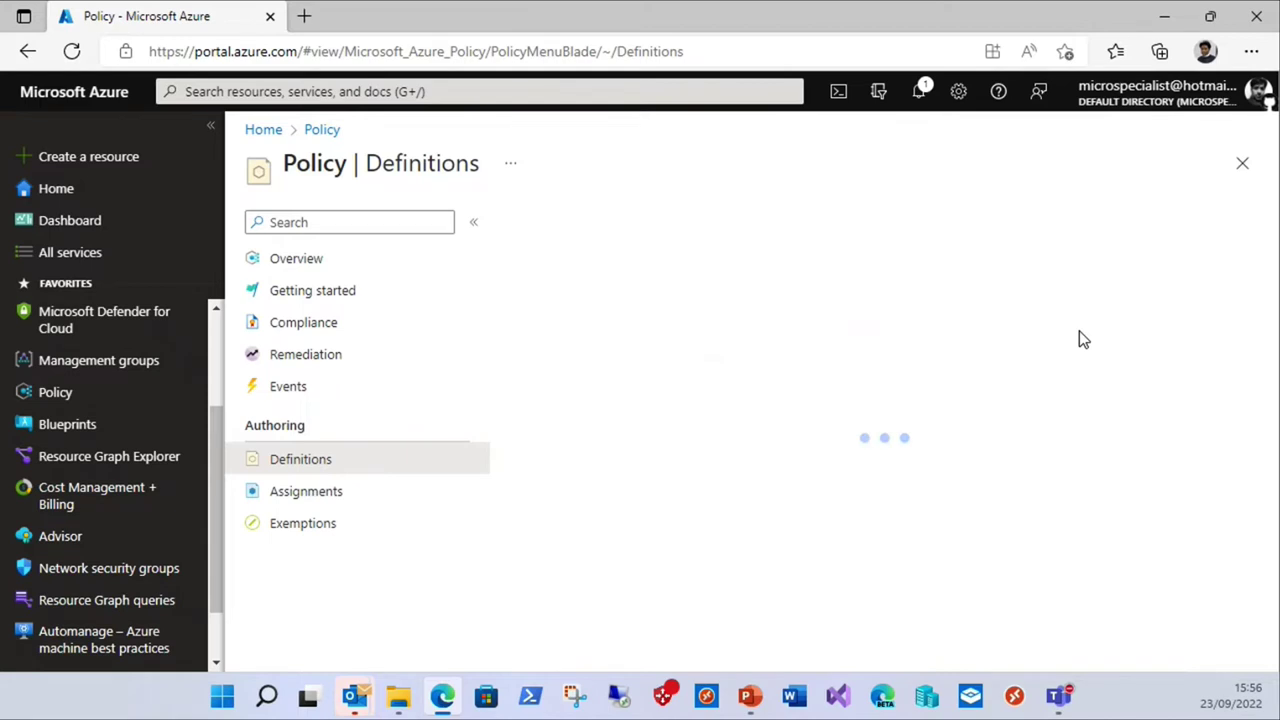
scroll(945, 443, down, 2)
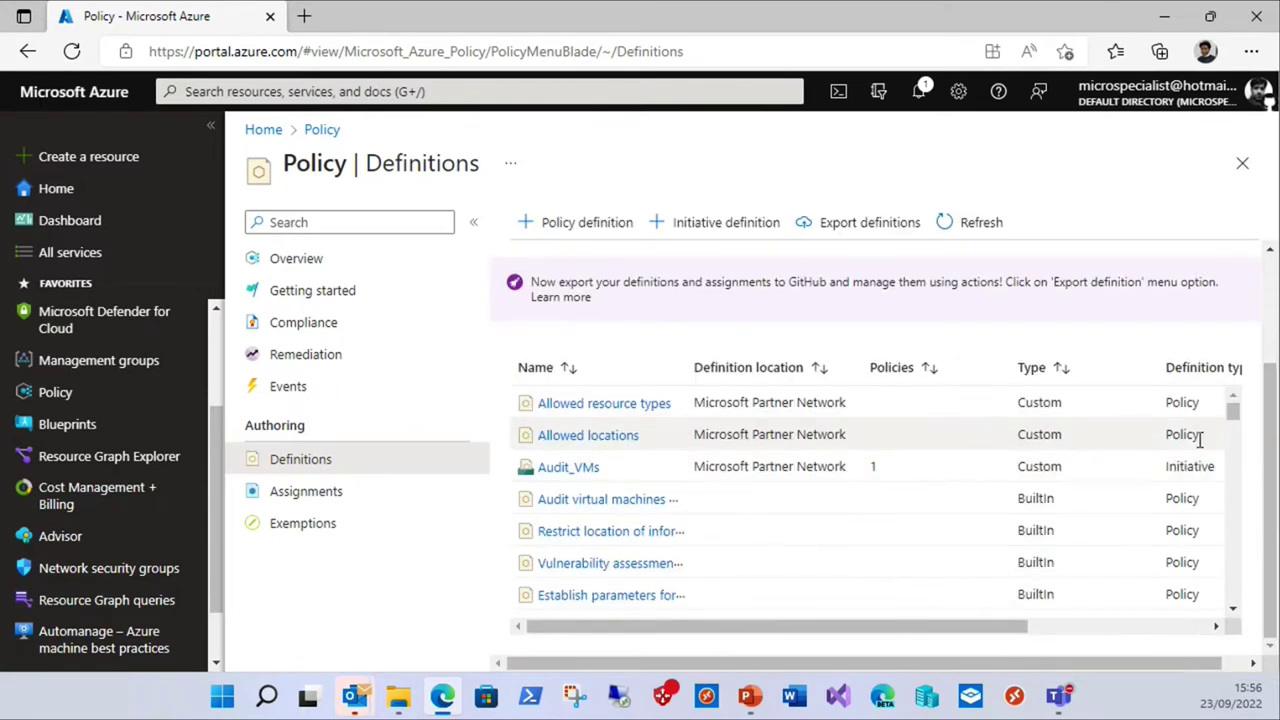
mouse_move(1234, 406)
mouse_down()
mouse_move(1233, 463)
mouse_move(1234, 405)
mouse_up()
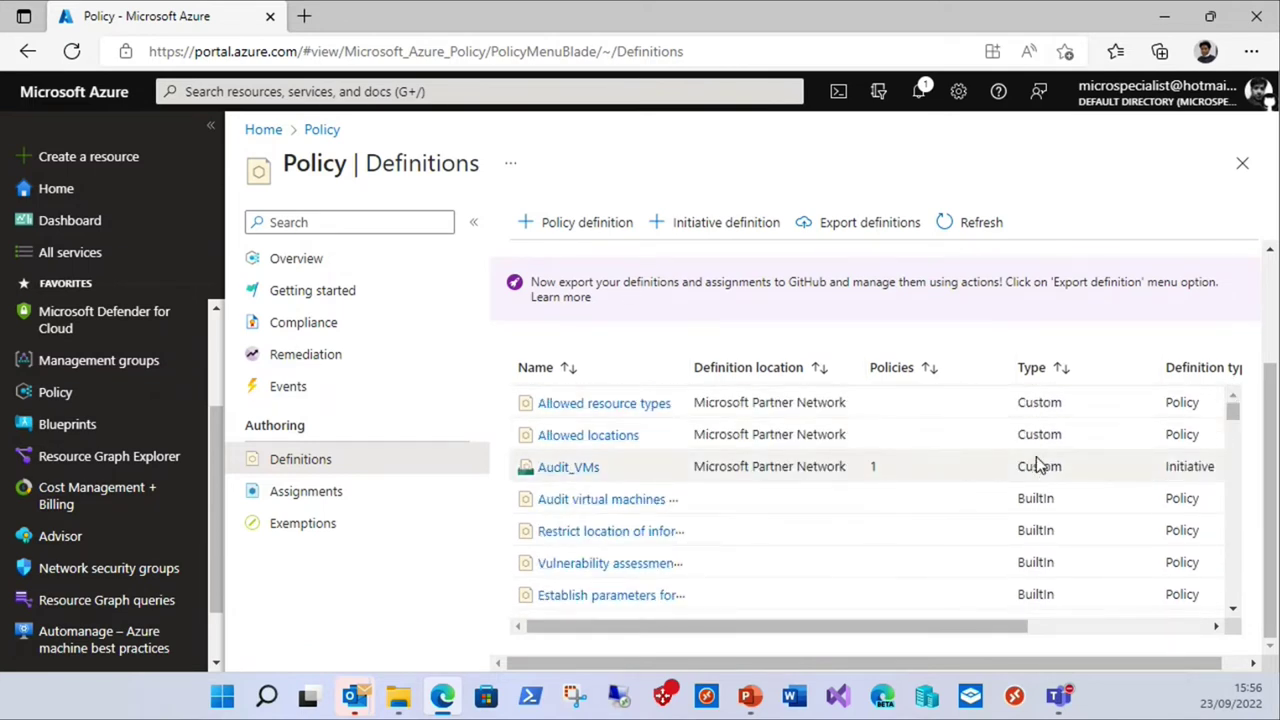
mouse_move(1234, 411)
mouse_down()
mouse_move(1236, 432)
mouse_move(1235, 402)
mouse_up()
scroll(1149, 415, up, 2)
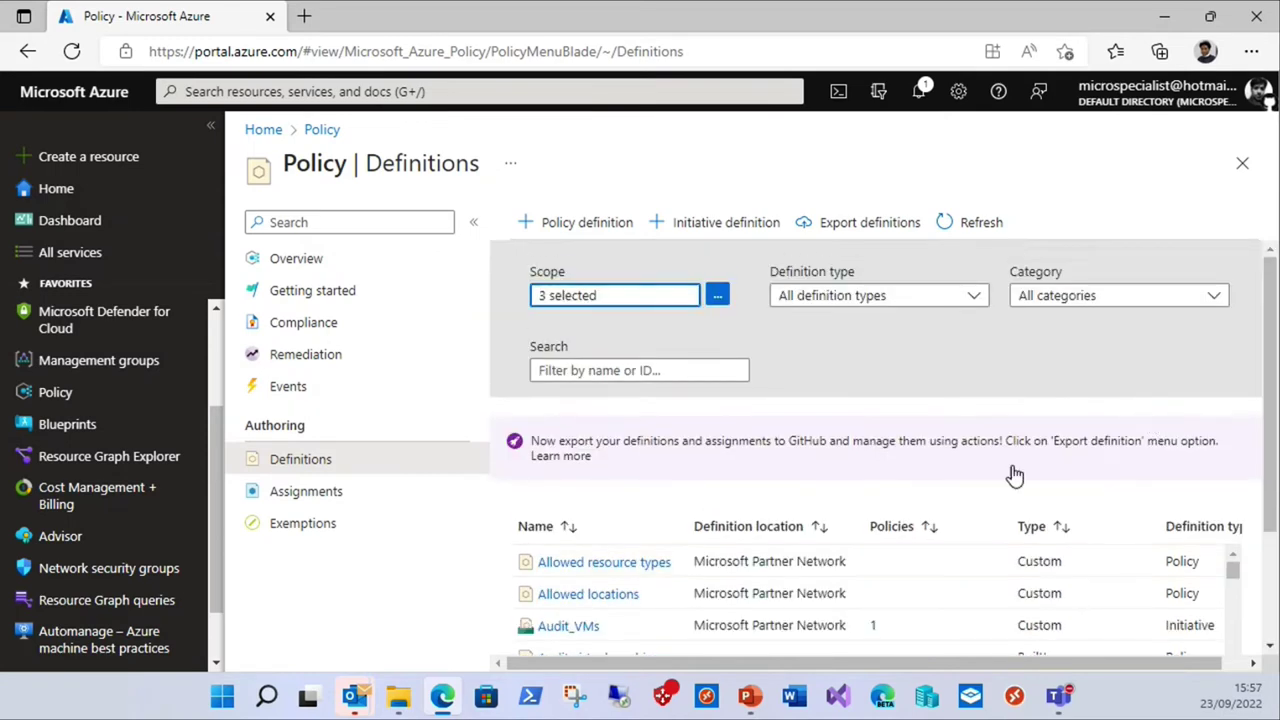
Filter the policy definitions to show only the Initiative definition type.
click(975, 300)
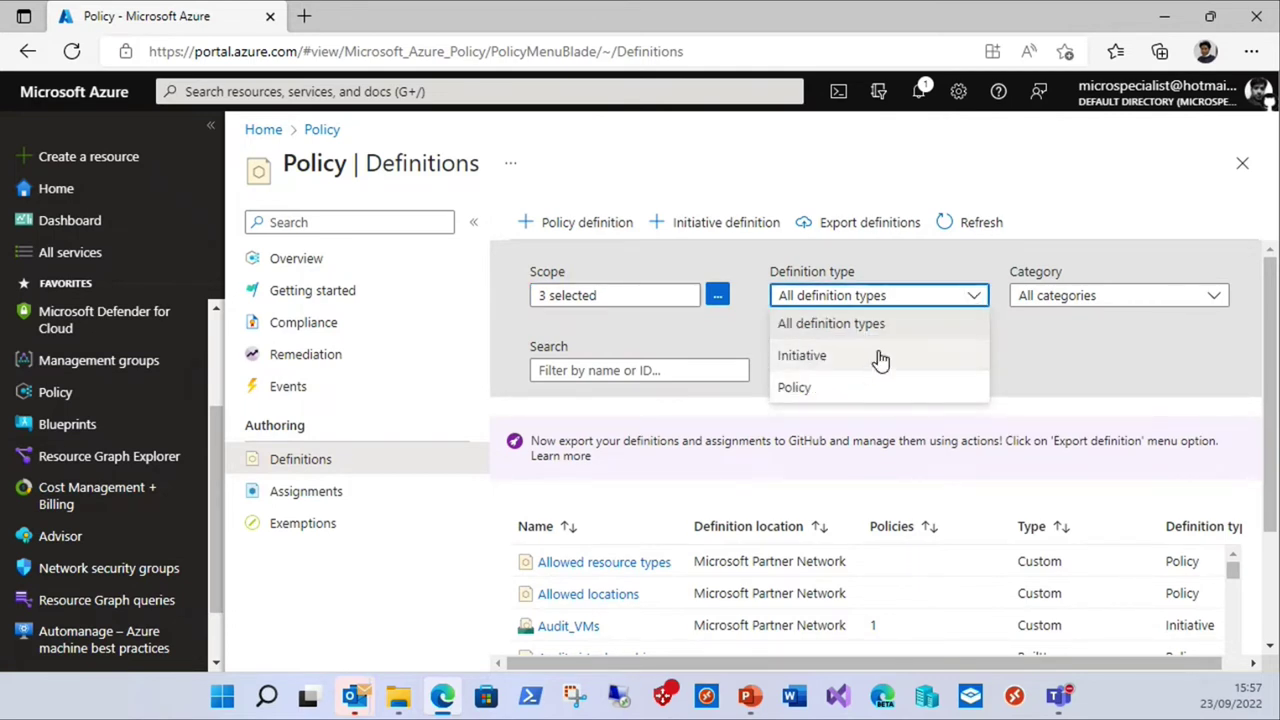
click(824, 357)
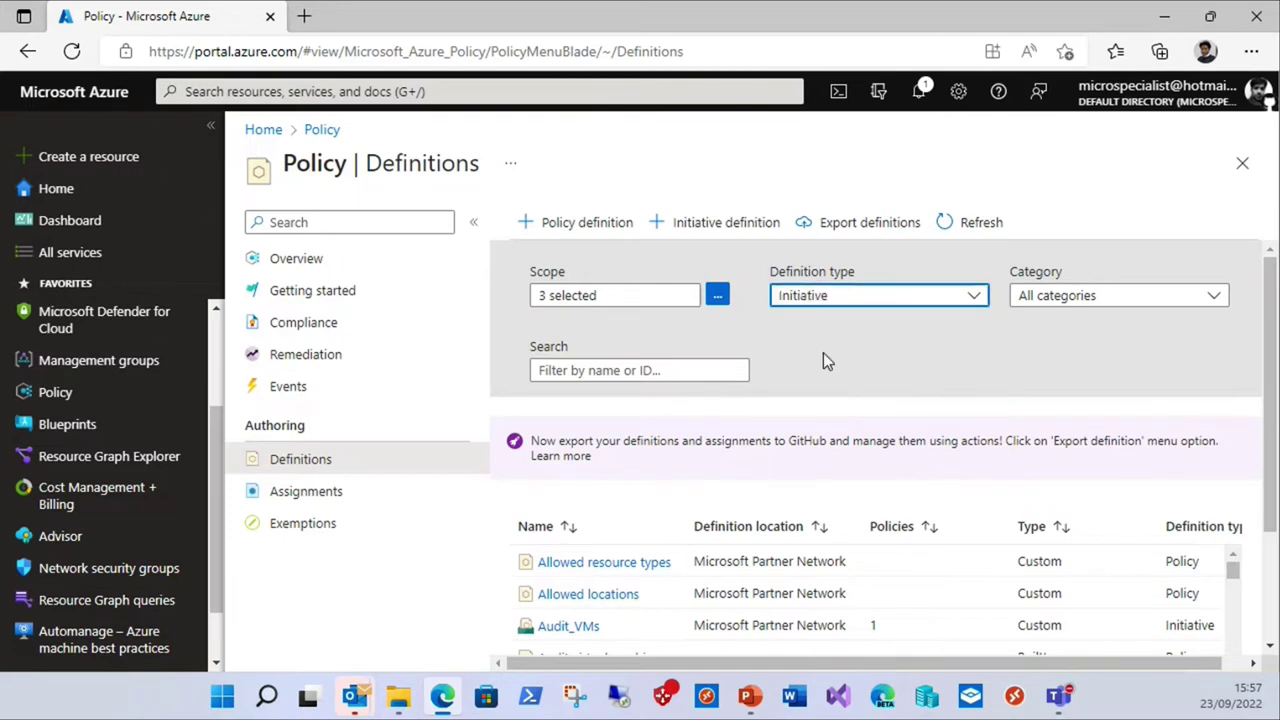
scroll(1020, 505, down, 1)
scroll(1024, 515, down, 1)
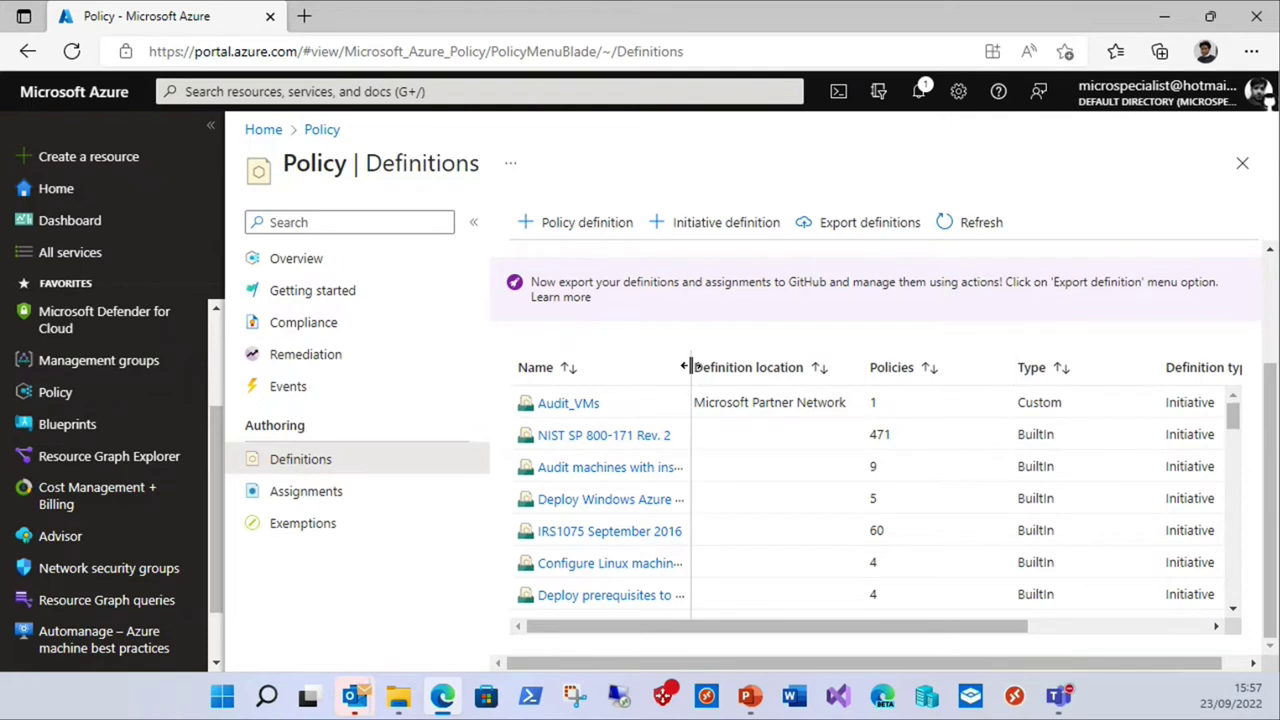
Widen the Name column of the definitions list and browse the full names of the built-in initiatives.
drag(688, 367, 878, 367)
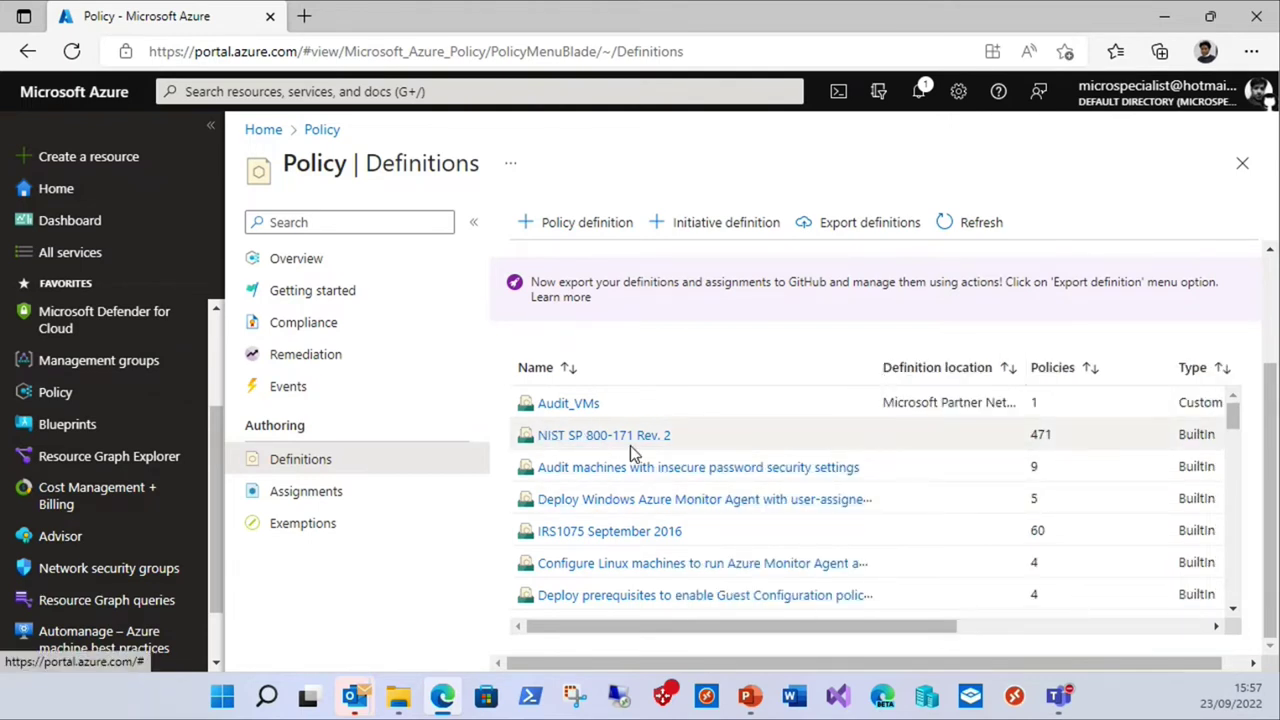
scroll(798, 480, down, 2)
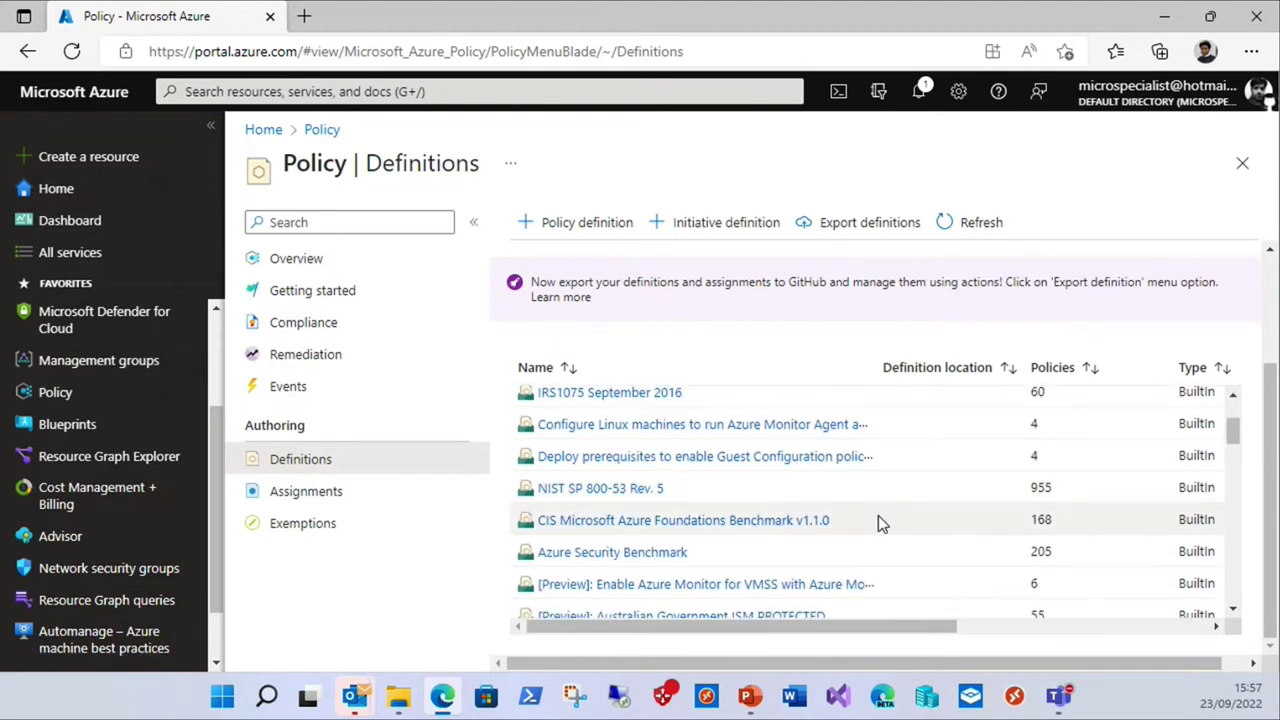
scroll(878, 515, down, 1)
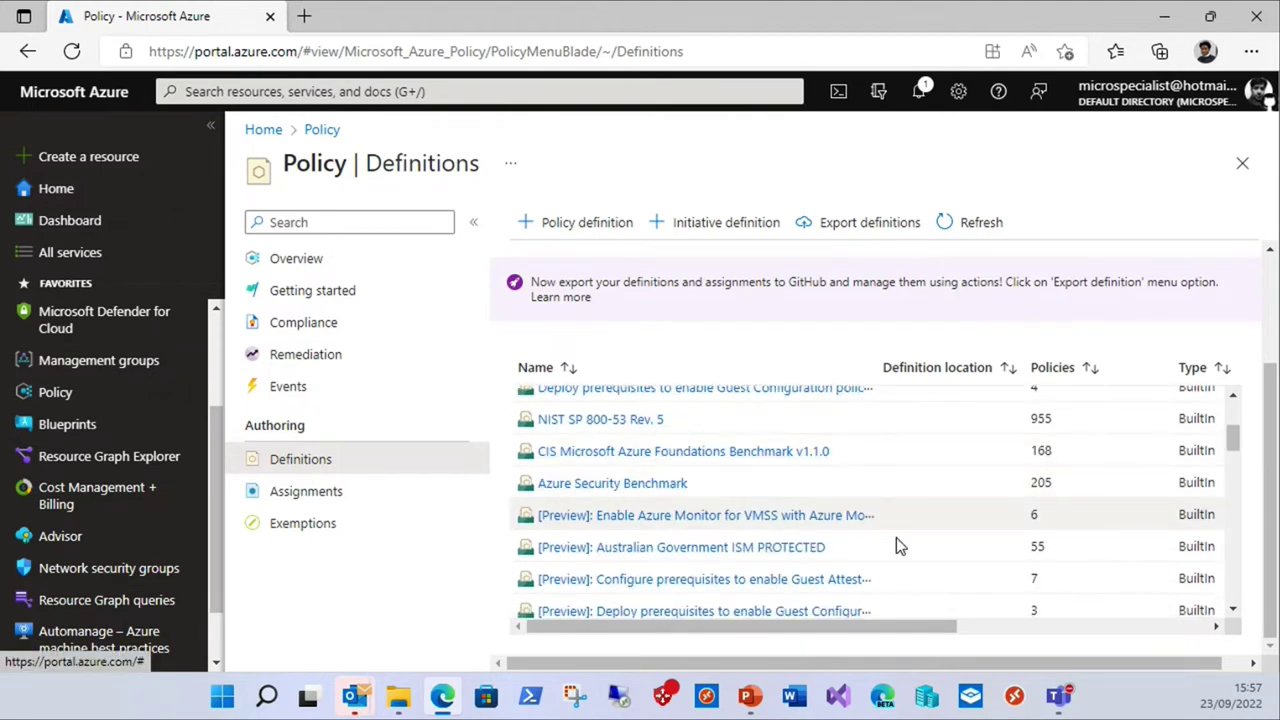
Browse further through the built-in initiatives, examining the regulatory standards they cover and their policy counts, and return to the start of the list.
scroll(896, 545, down, 5)
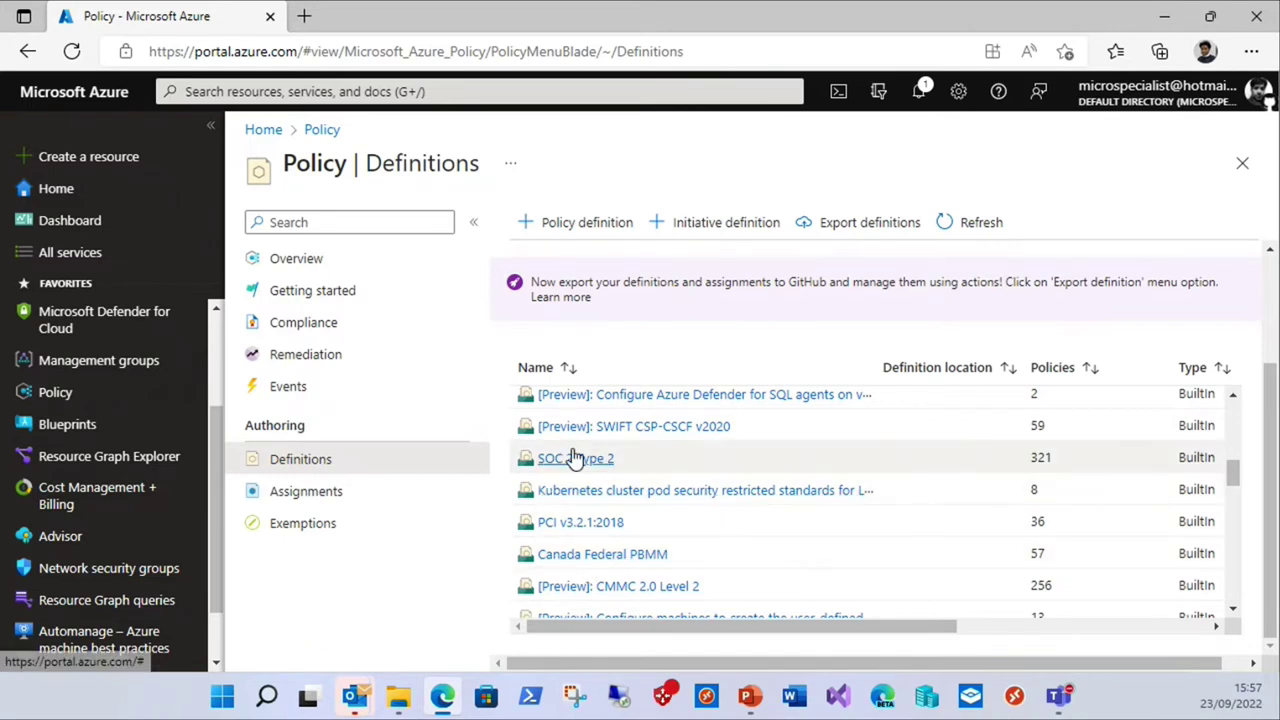
scroll(902, 562, down, 6)
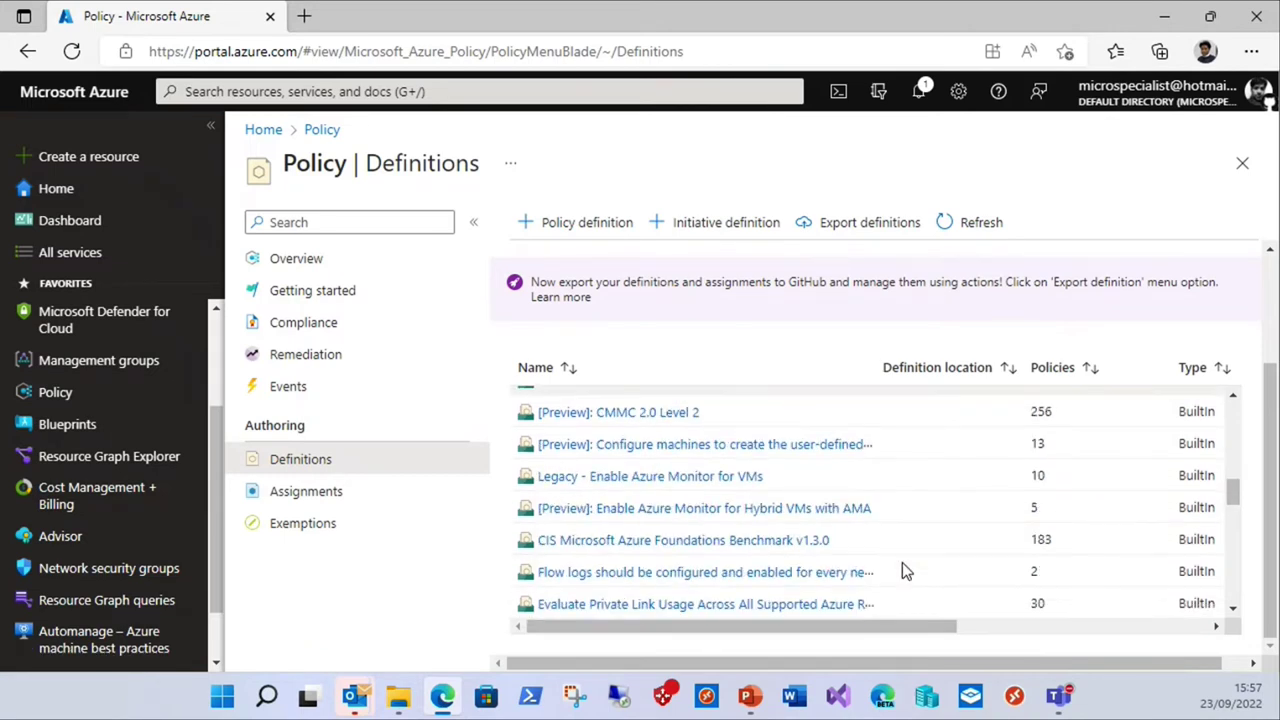
scroll(902, 562, down, 5)
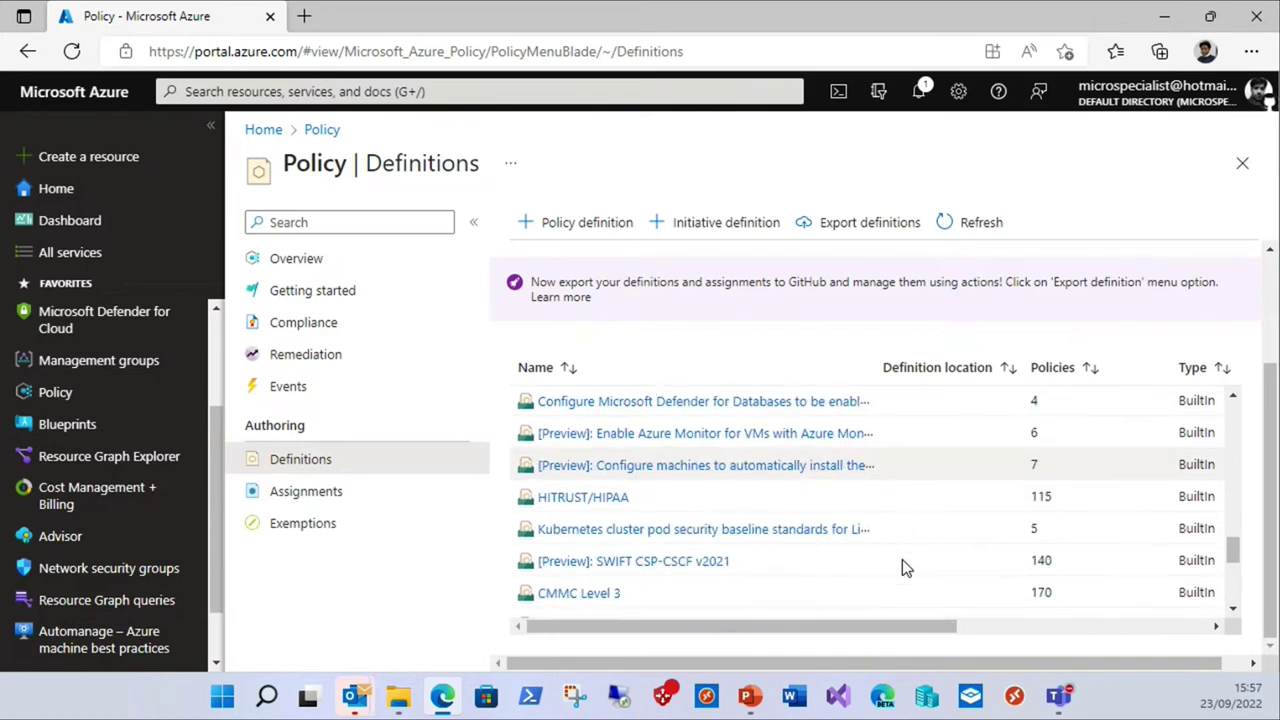
scroll(902, 562, up, 3)
scroll(903, 556, up, 1)
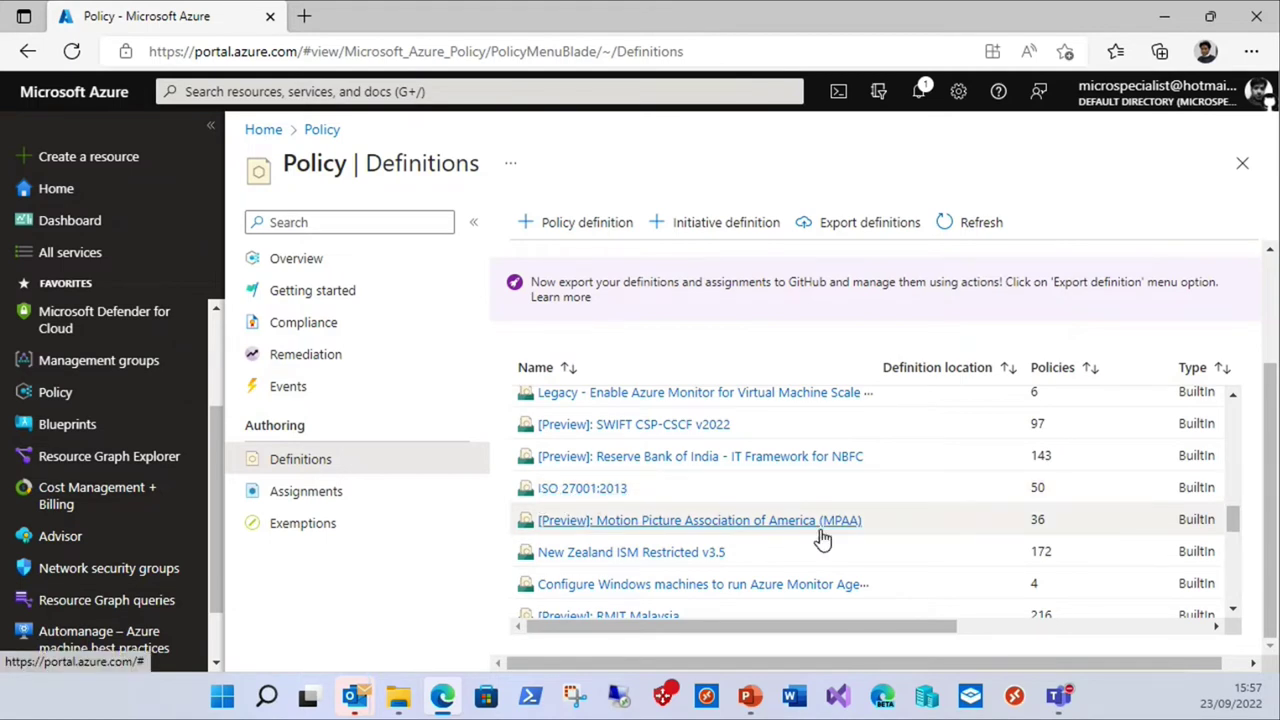
scroll(885, 589, down, 1)
scroll(885, 582, down, 1)
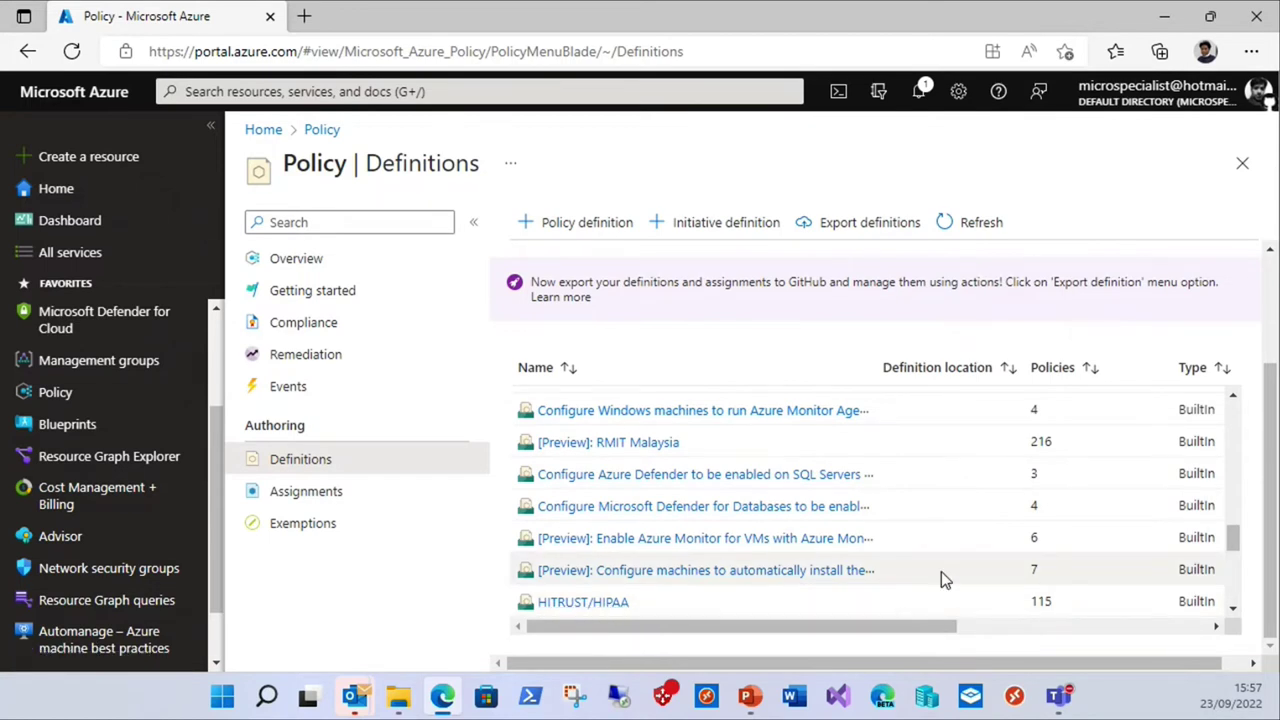
scroll(941, 571, down, 5)
scroll(961, 562, up, 6)
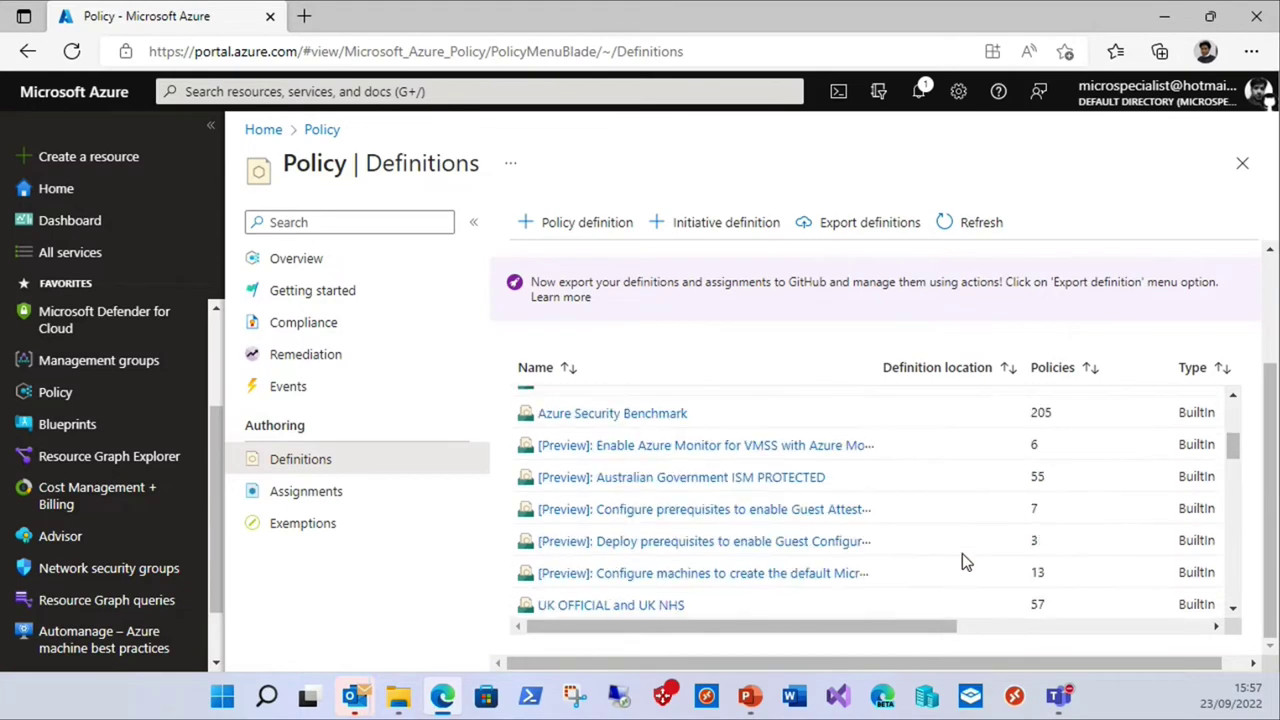
drag(1234, 449, 1234, 409)
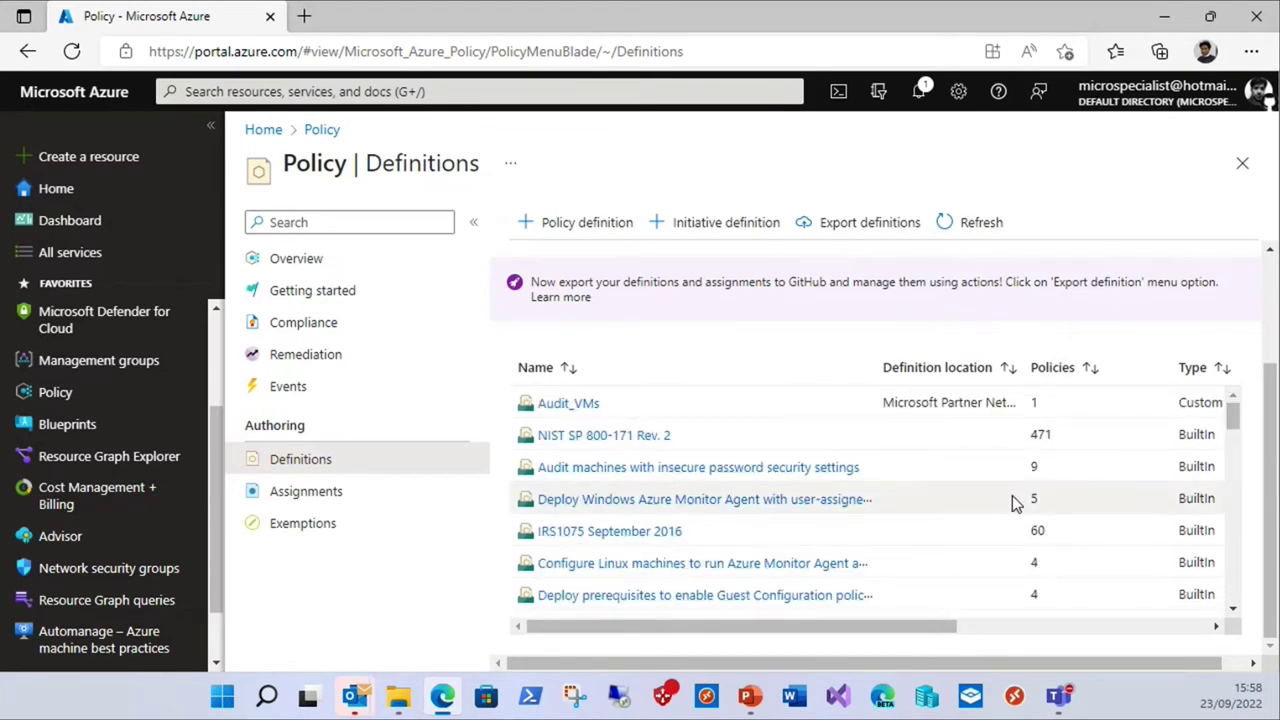
Filter the definitions to the Policy definition type and search them for "allow".
click(877, 297)
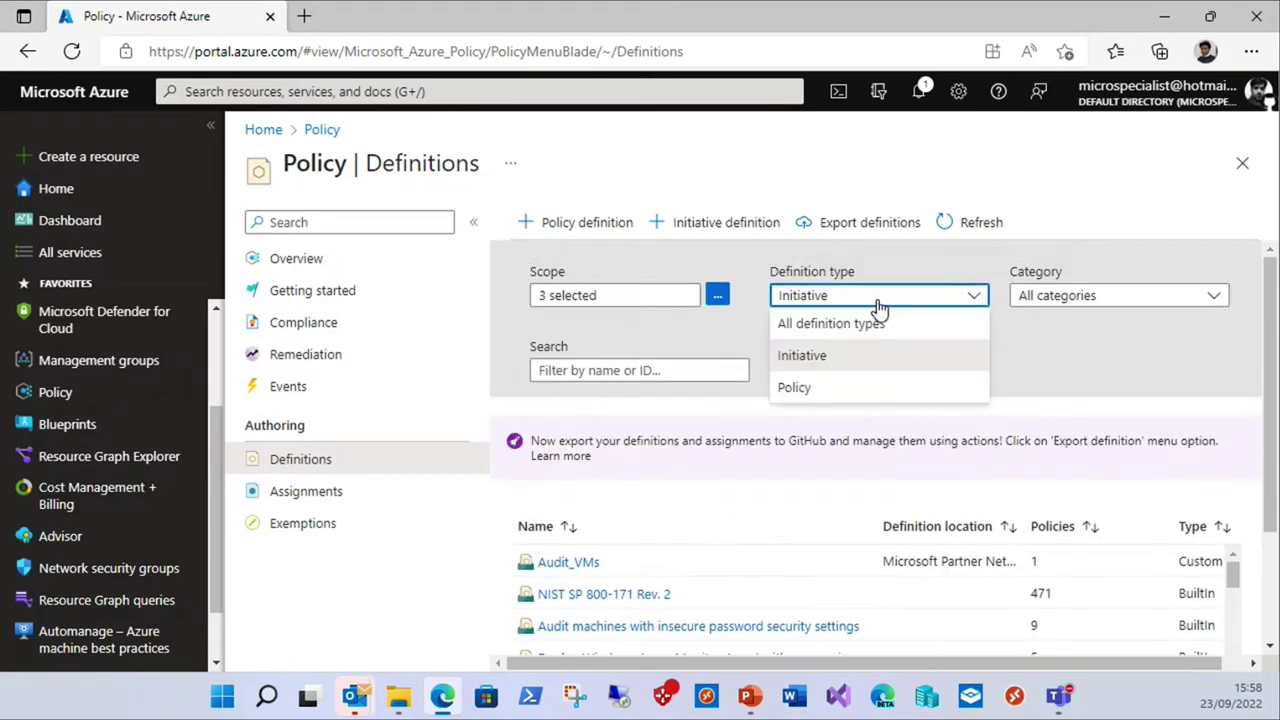
click(800, 388)
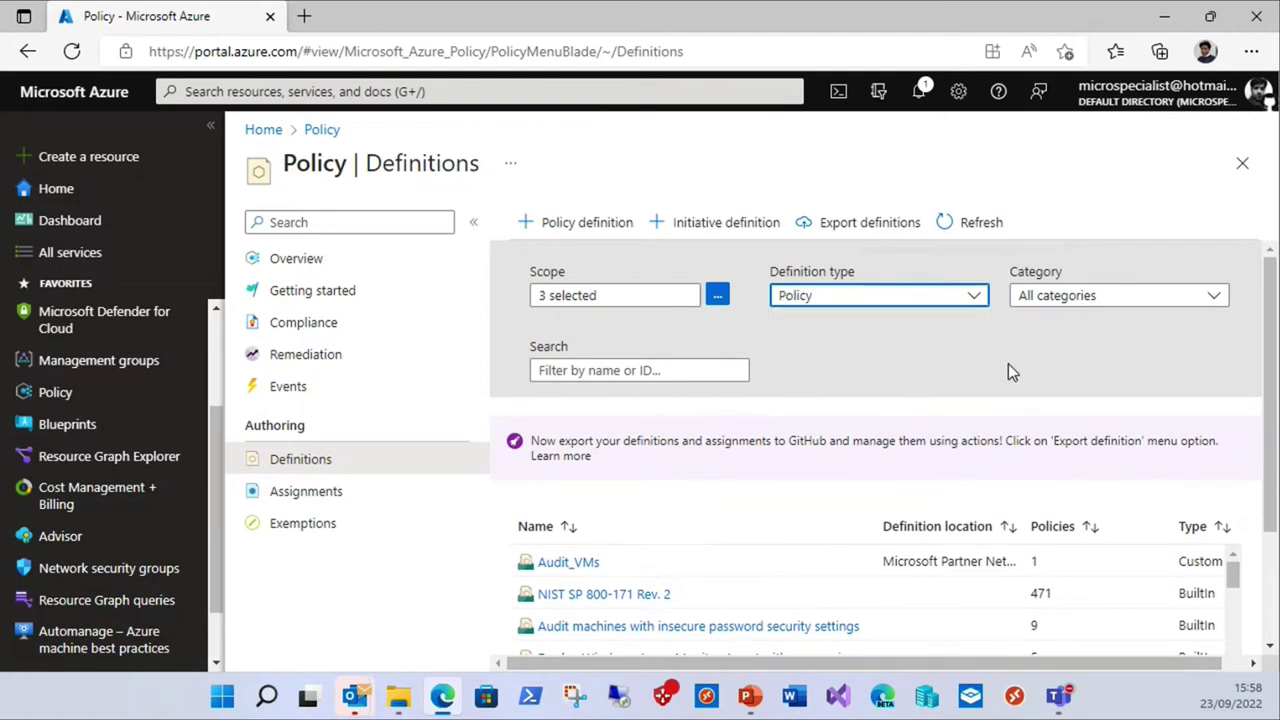
click(673, 372)
text(allow)
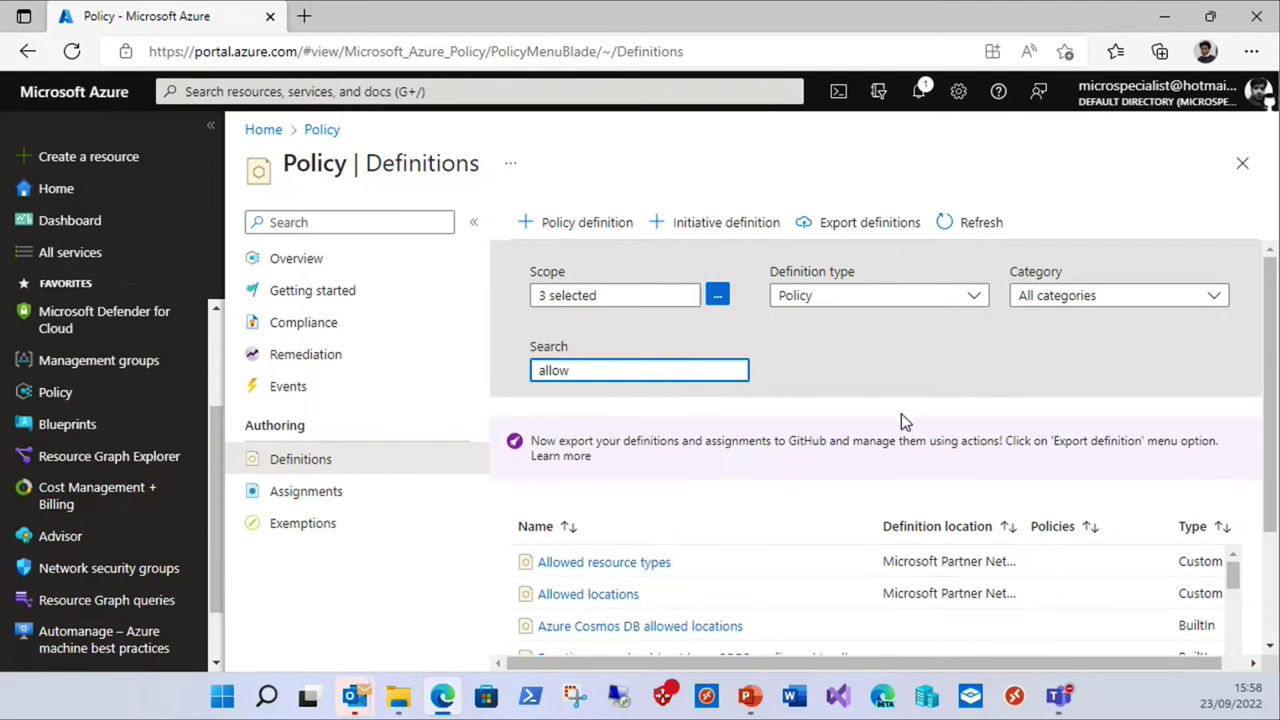
Look through the matching policies, open the built-in Allowed locations definition and examine its policy rule.
scroll(901, 413, down, 2)
scroll(944, 443, down, 1)
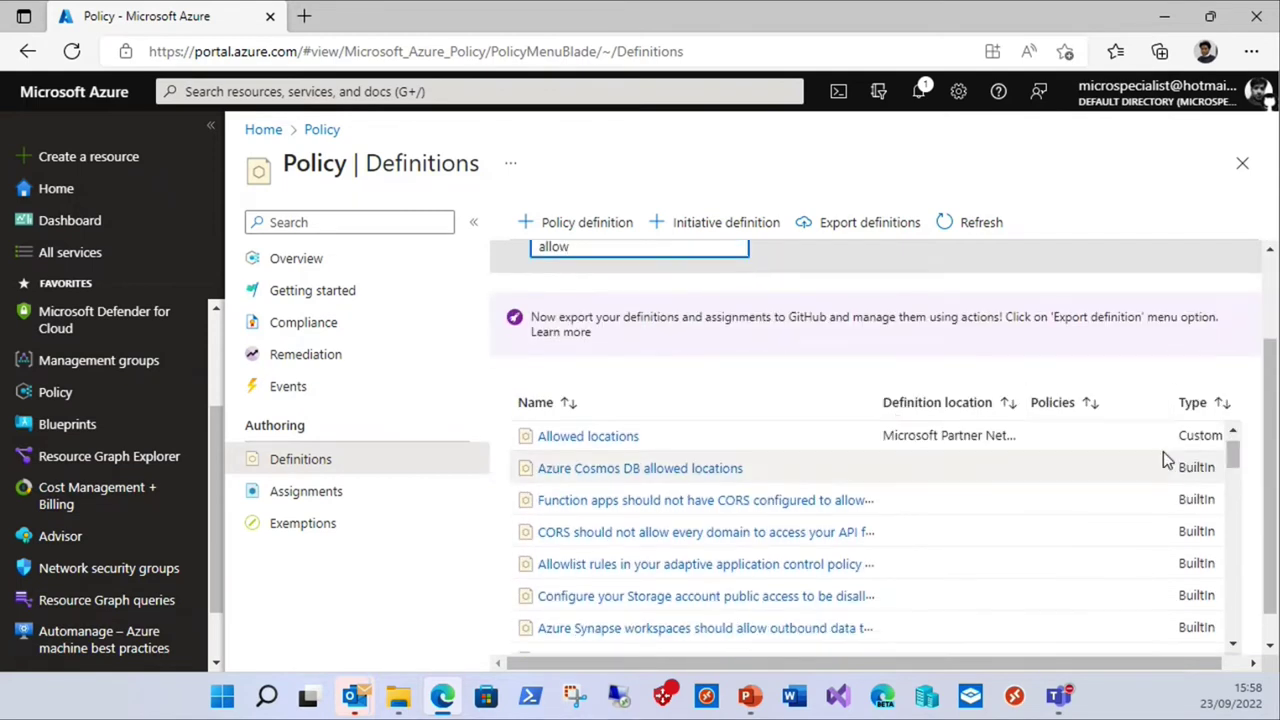
scroll(1086, 520, down, 6)
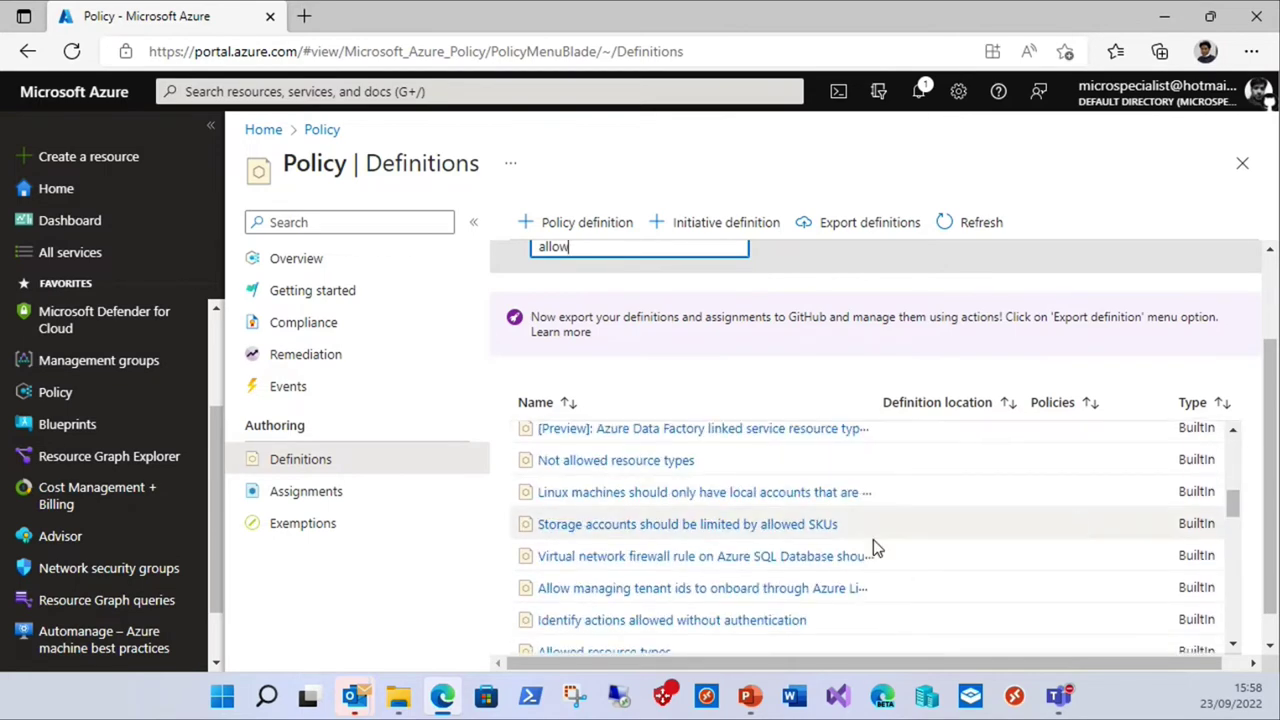
scroll(860, 469, down, 2)
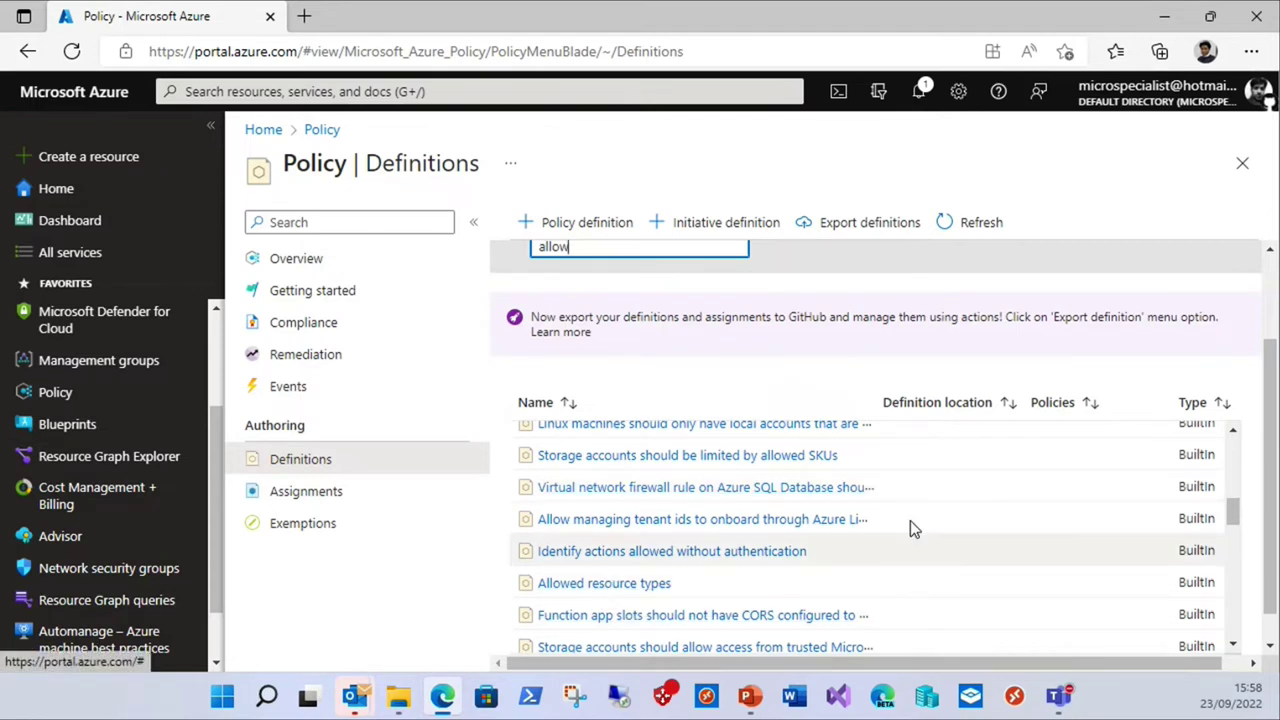
scroll(905, 466, down, 3)
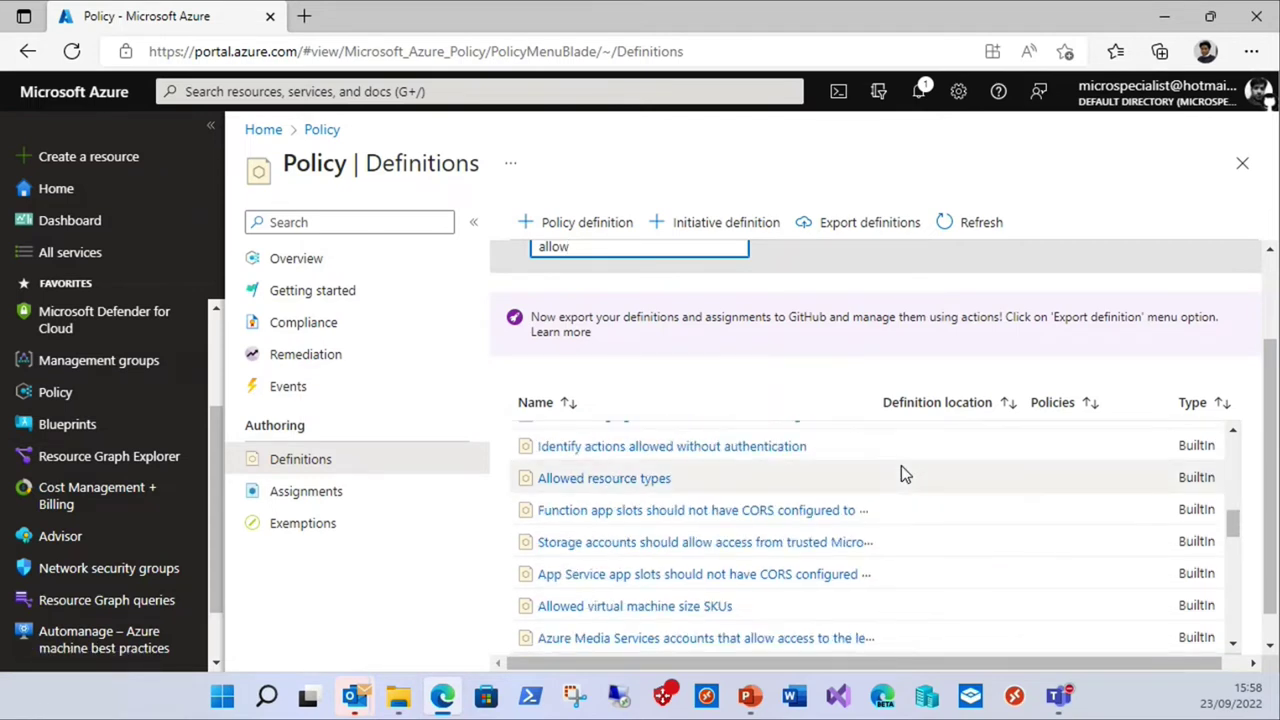
scroll(901, 475, down, 4)
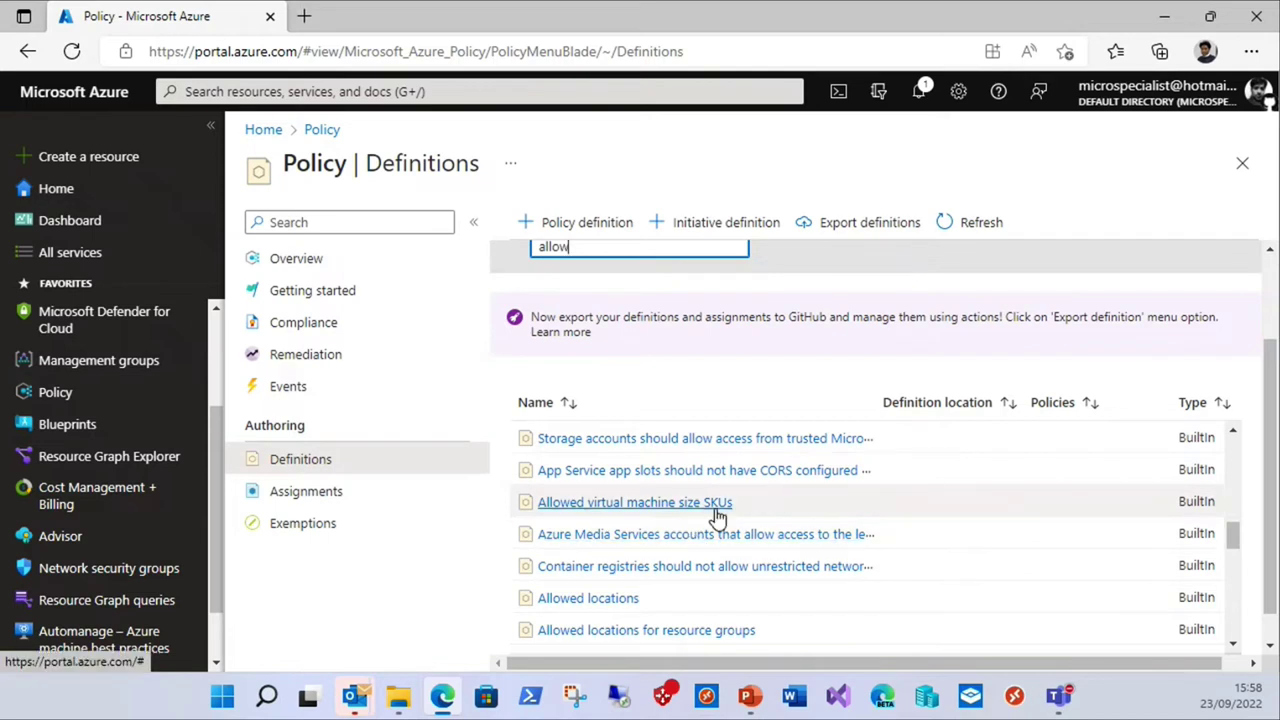
scroll(840, 647, down, 1)
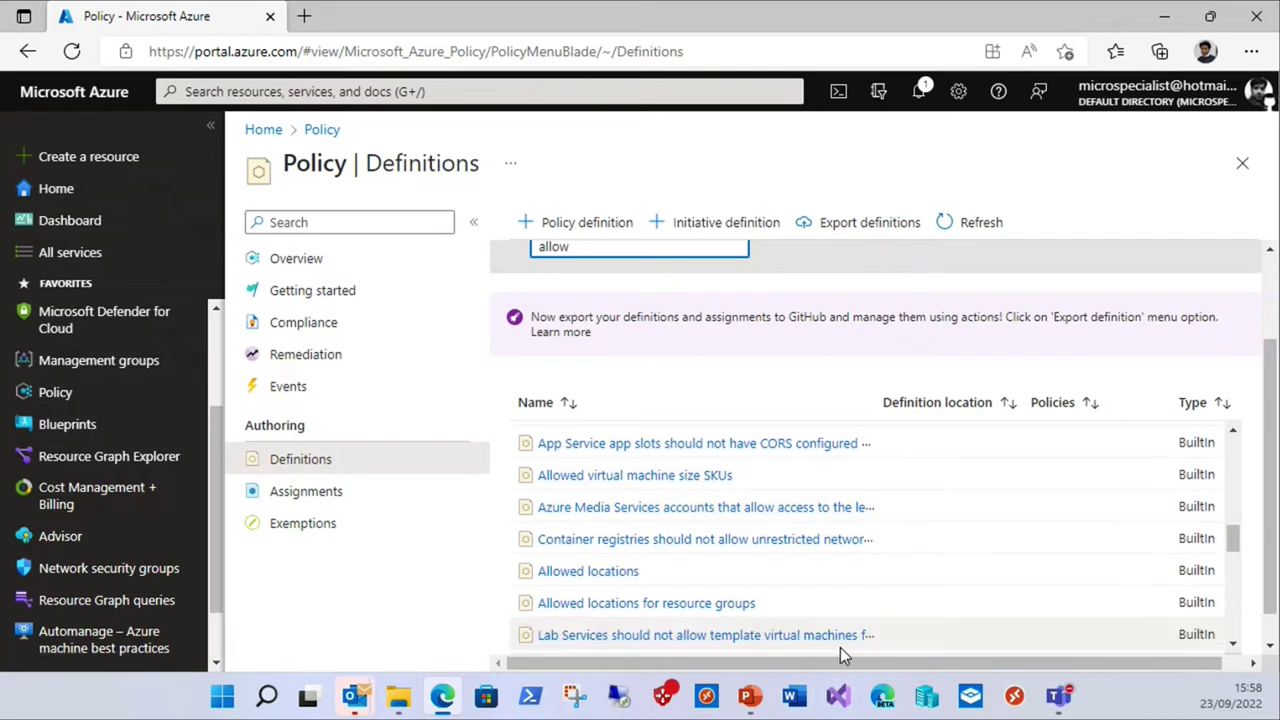
click(590, 564)
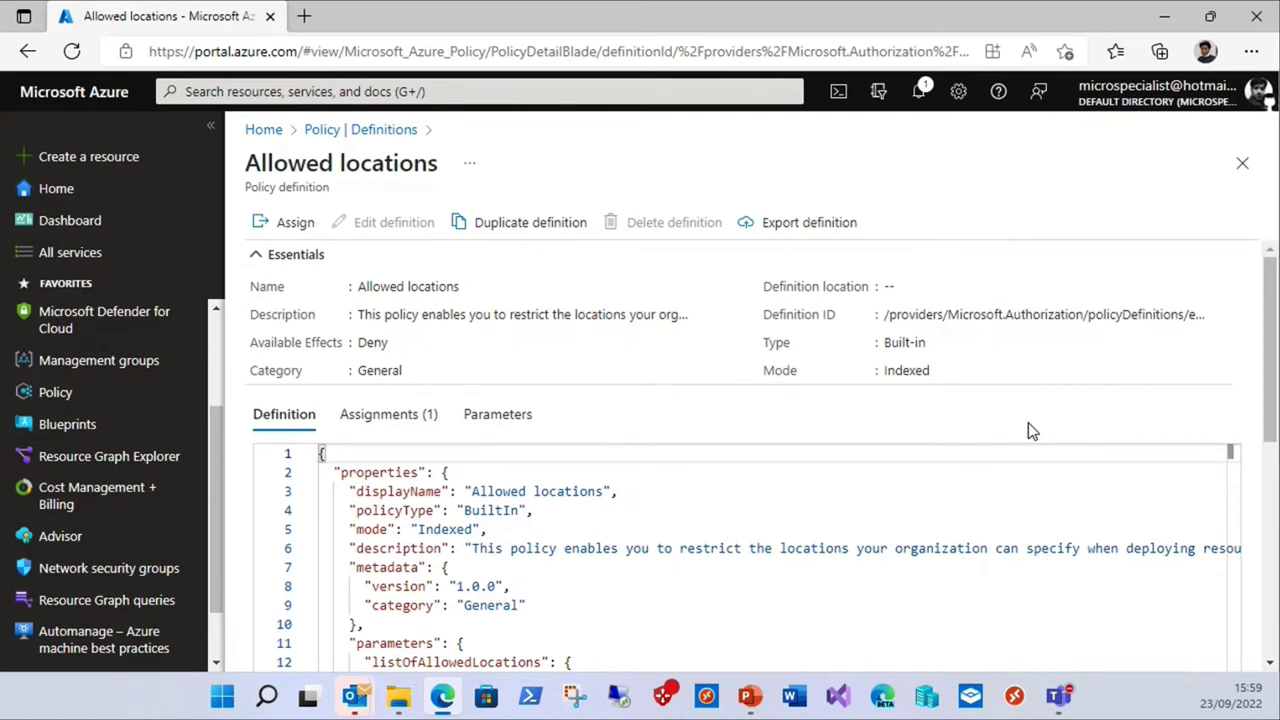
scroll(998, 431, down, 6)
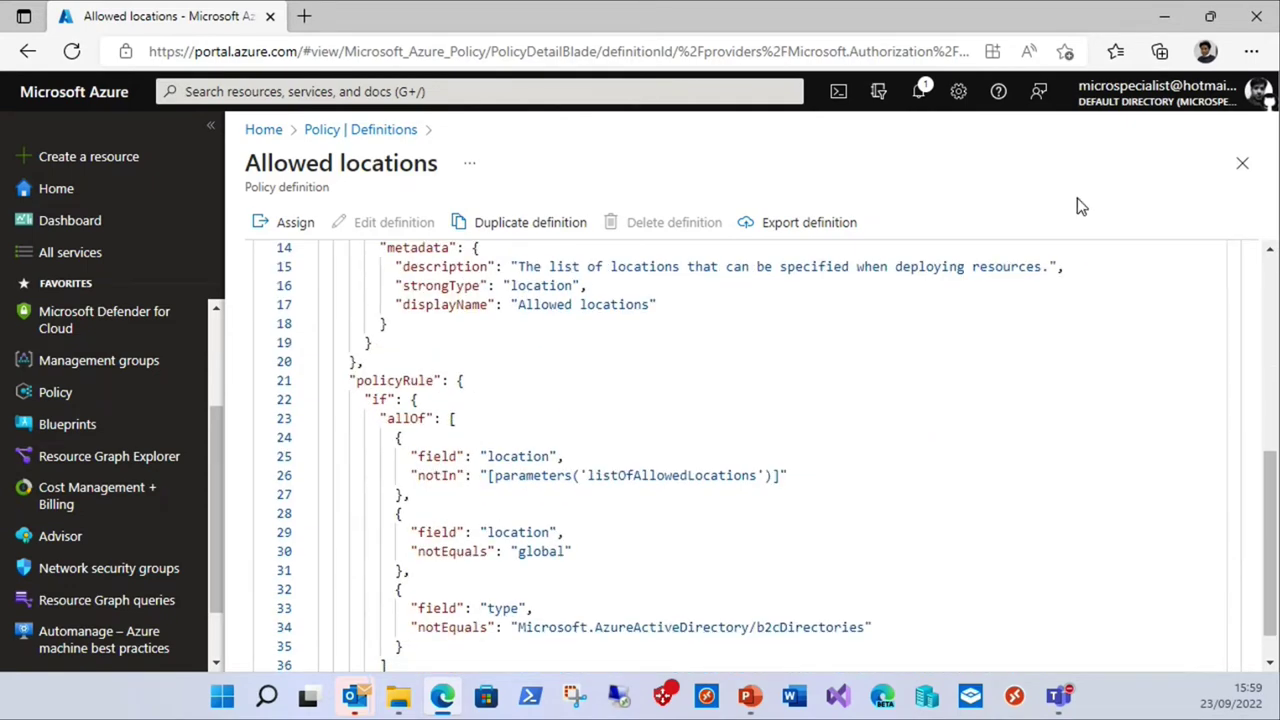
Start assigning the Allowed locations policy with the Business management group as its scope, and continue to the assignment parameters.
click(291, 230)
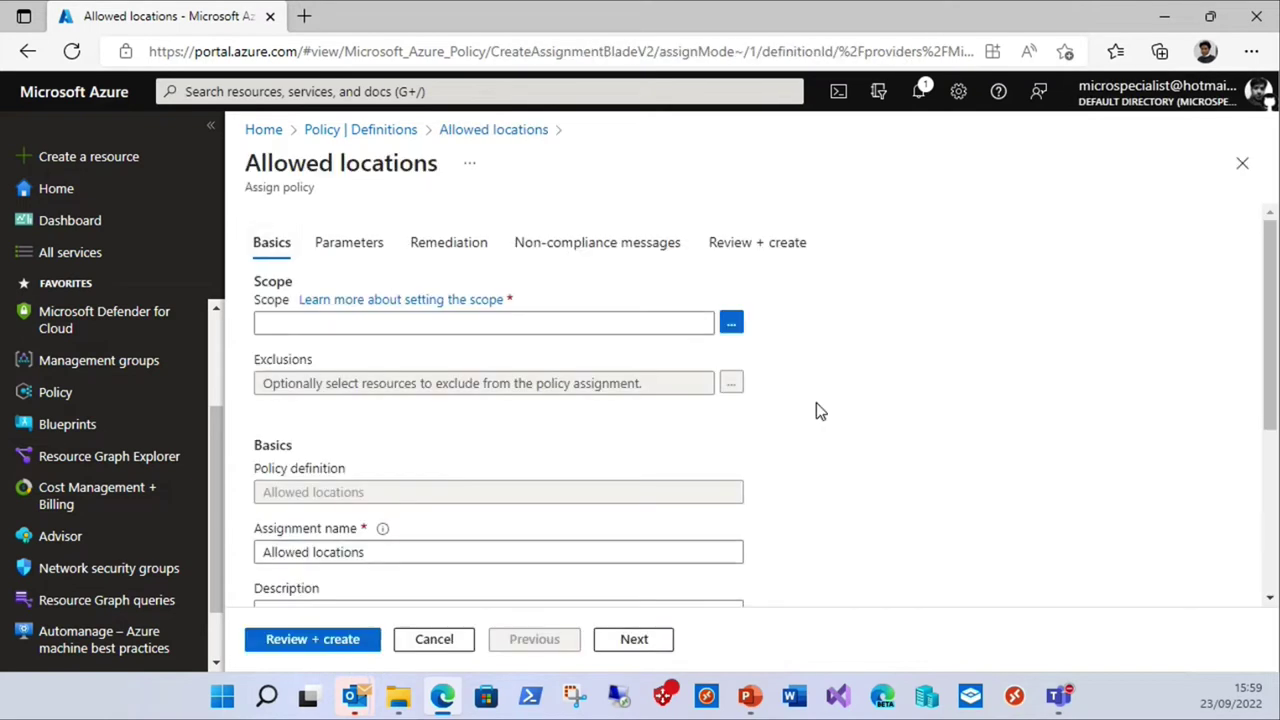
click(733, 325)
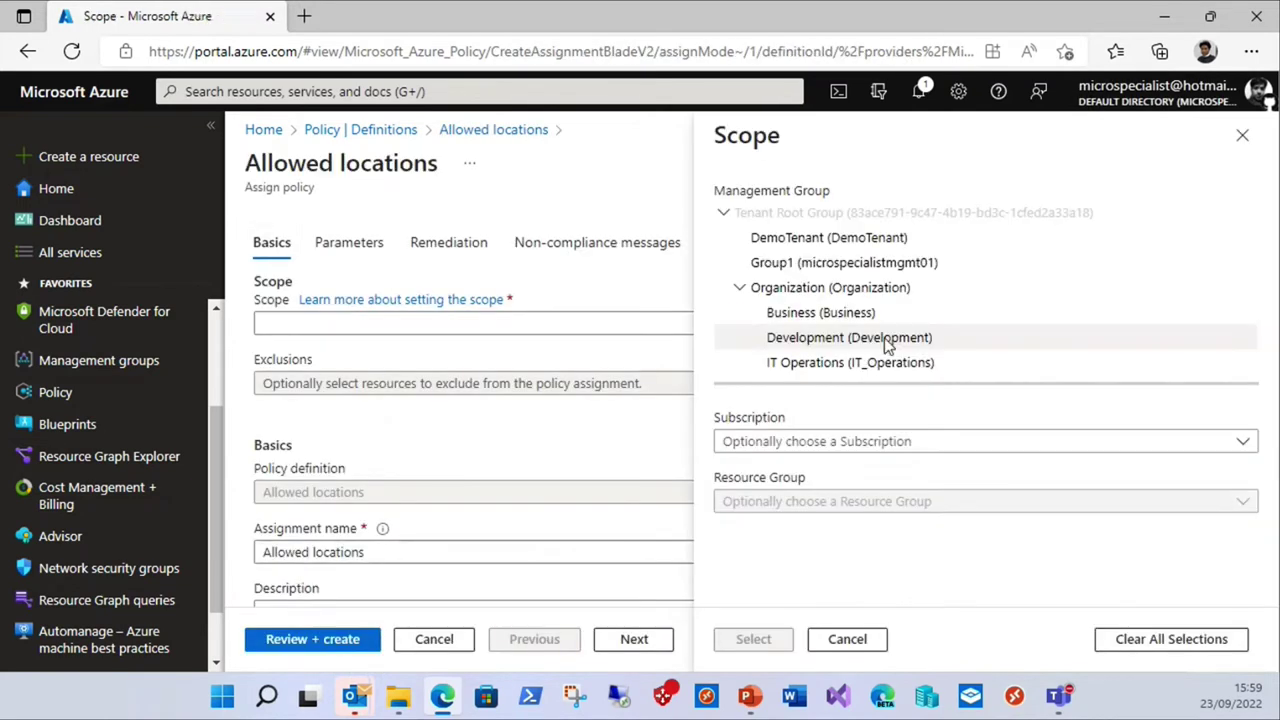
click(797, 317)
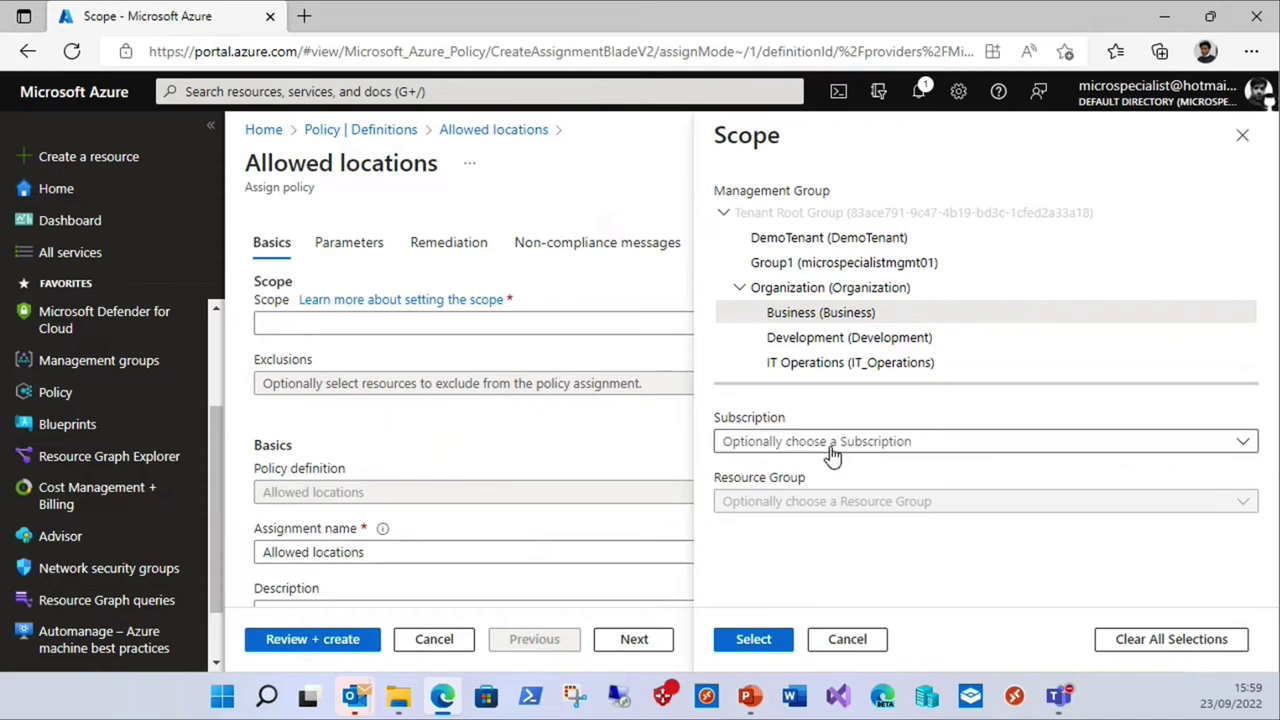
click(768, 643)
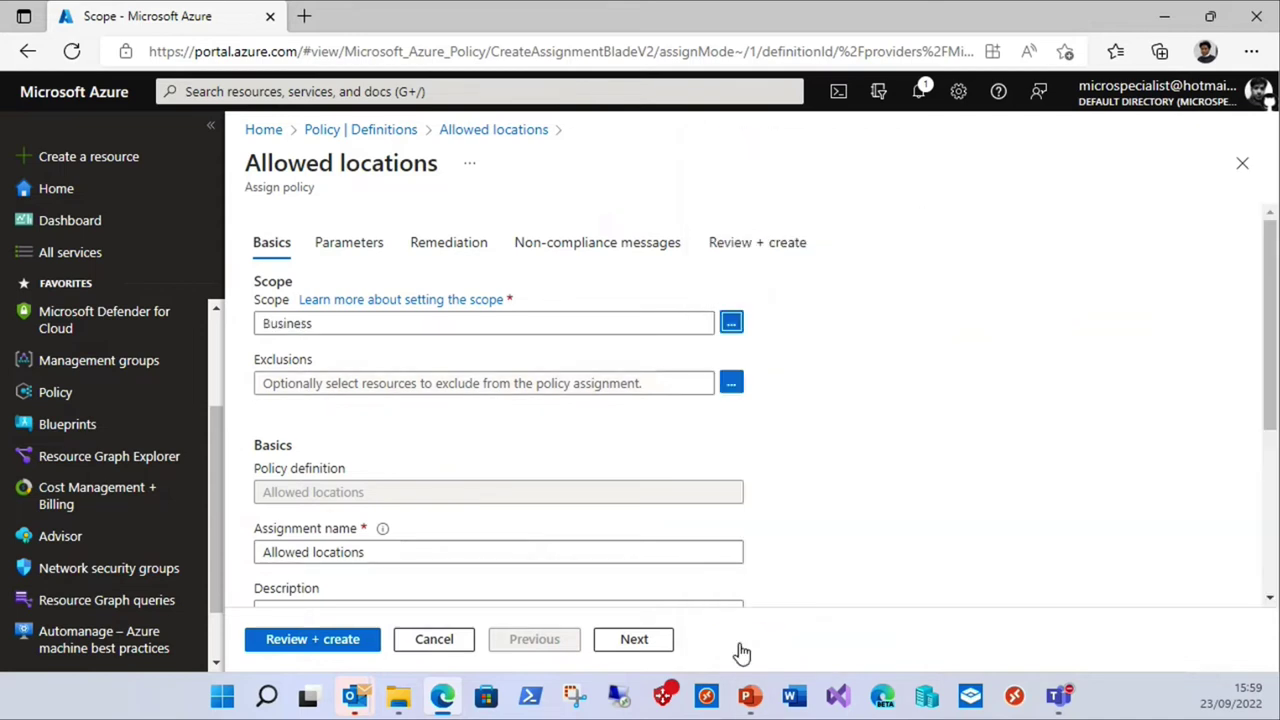
scroll(921, 506, down, 3)
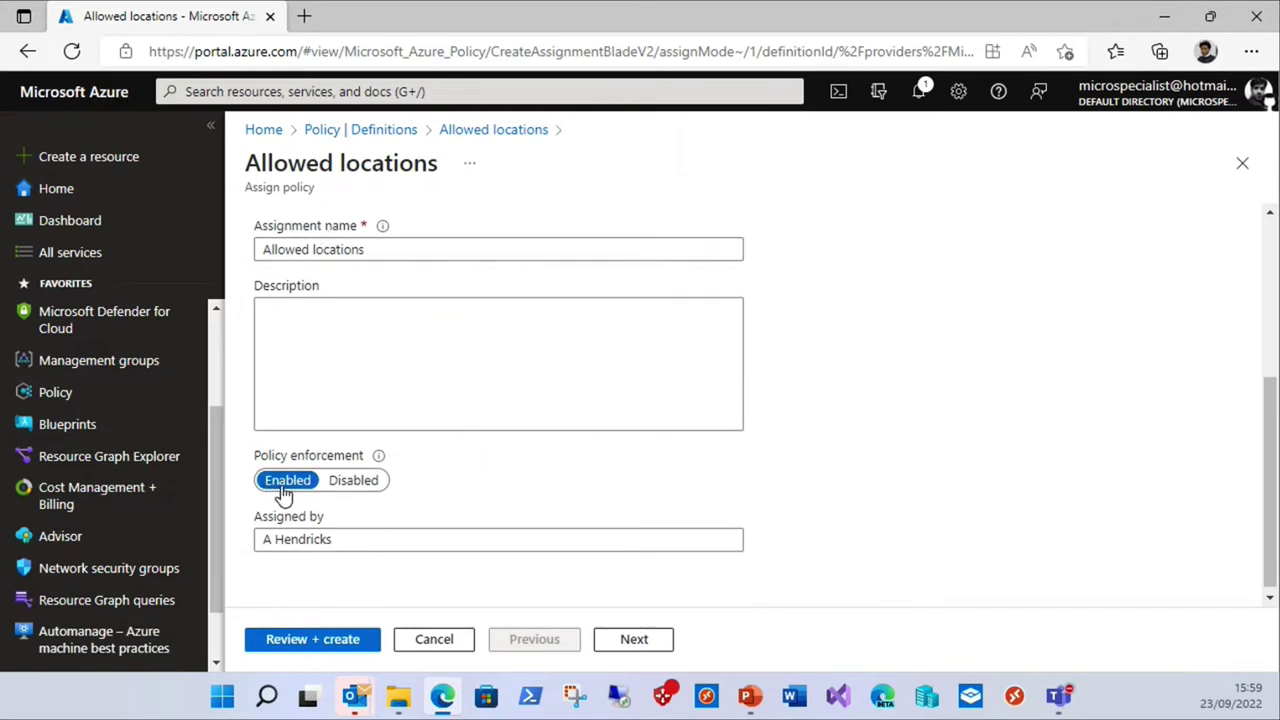
click(655, 646)
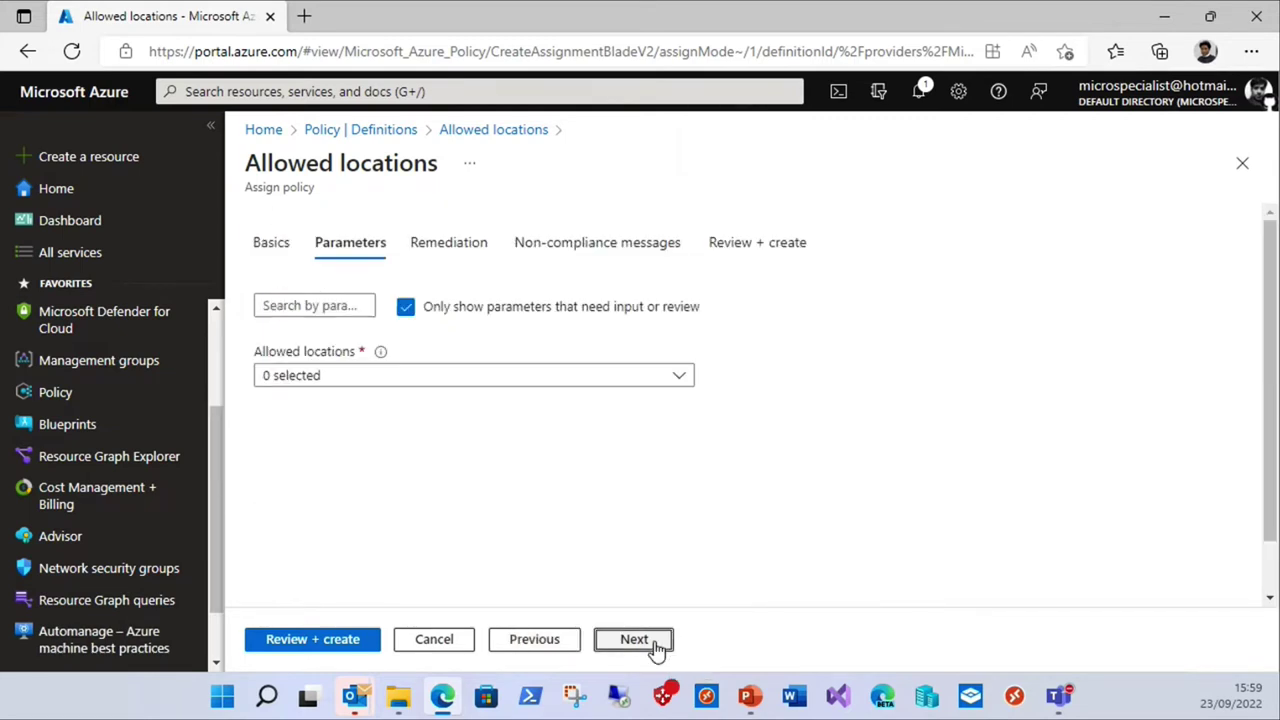
Select North Europe as an allowed location for the policy assignment.
click(684, 378)
click(608, 452)
scroll(610, 460, down, 8)
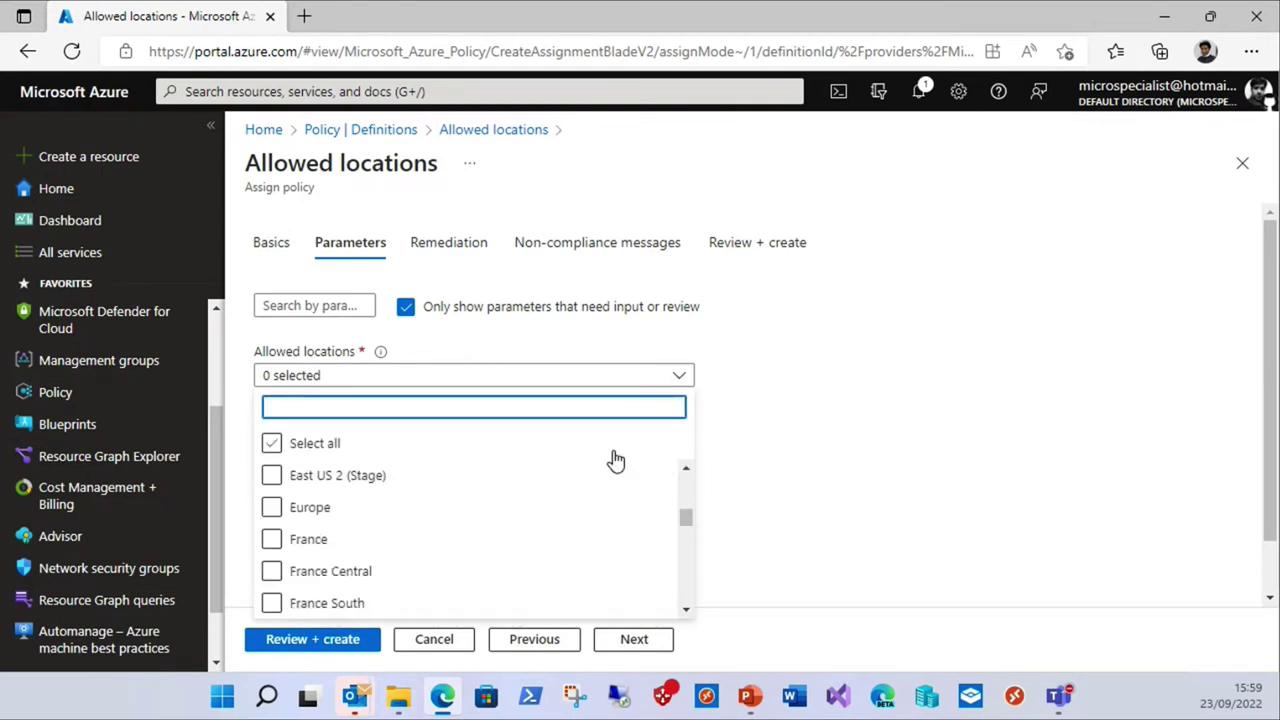
scroll(613, 460, down, 6)
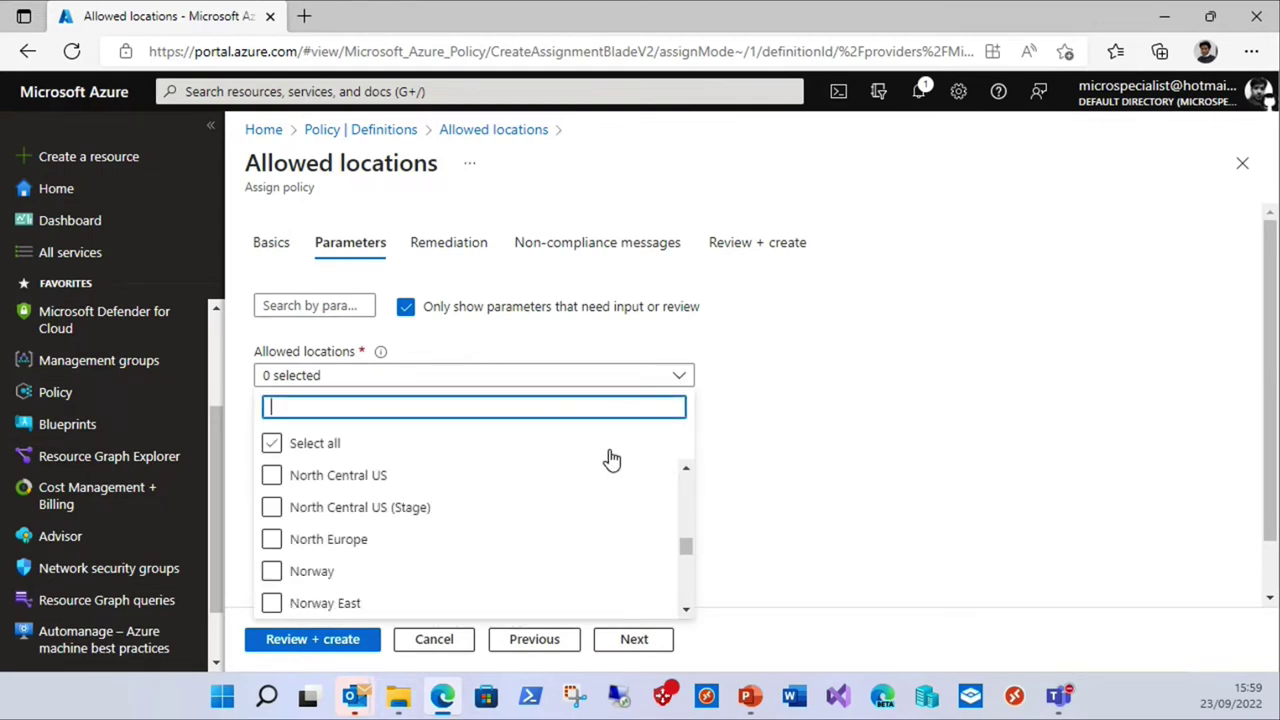
click(272, 541)
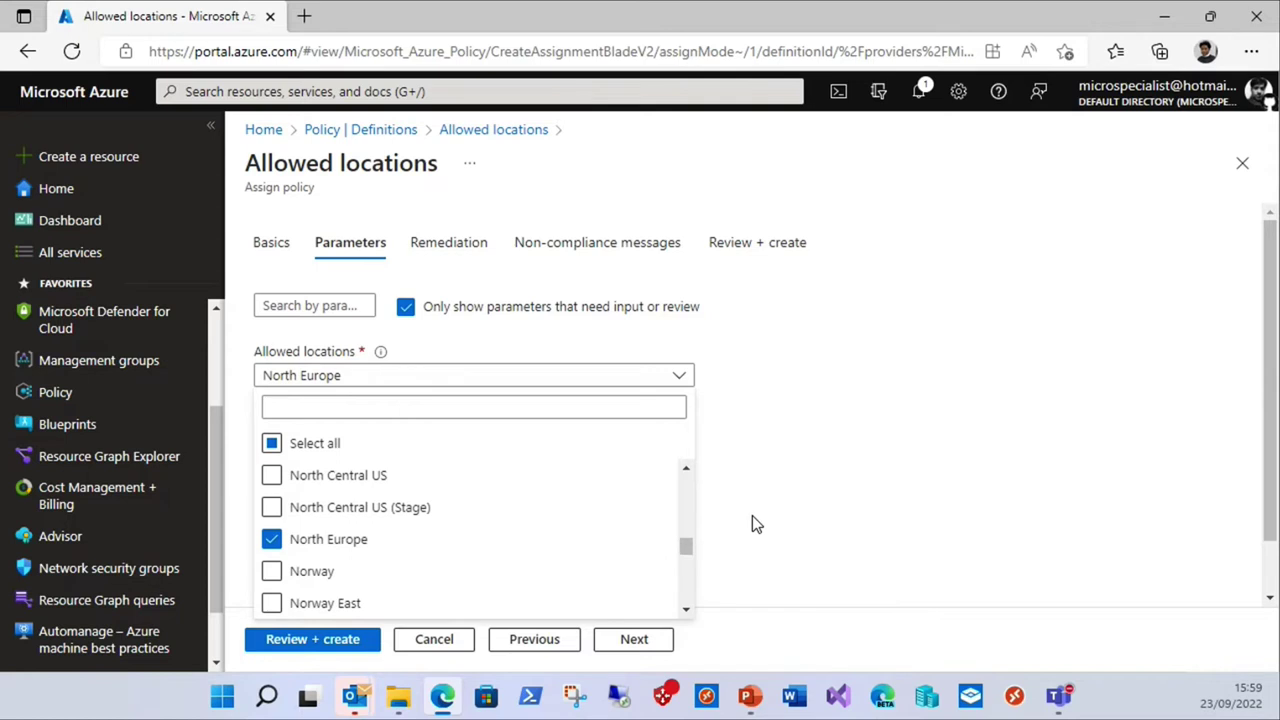
Look through the list of regions for a second allowed location alongside North Europe.
drag(684, 544, 684, 548)
scroll(464, 530, down, 3)
scroll(464, 530, down, 6)
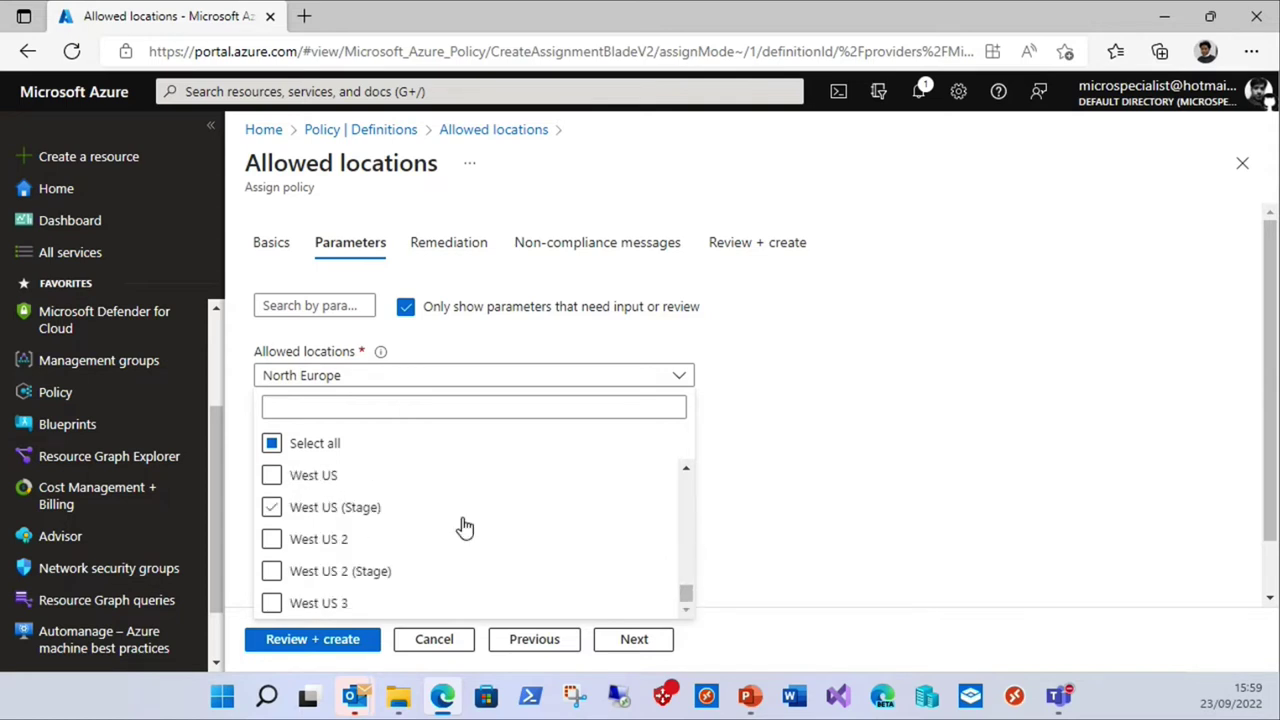
scroll(466, 526, up, 3)
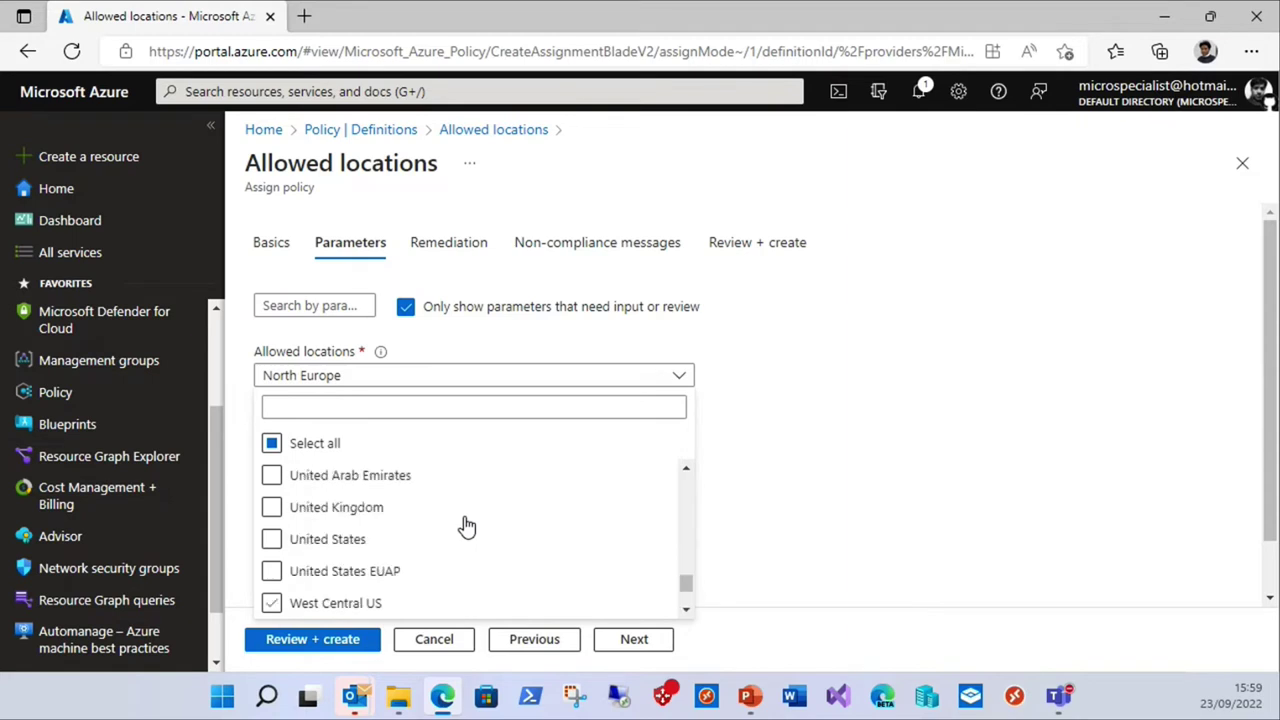
scroll(466, 526, down, 3)
scroll(468, 522, up, 2)
scroll(468, 522, up, 5)
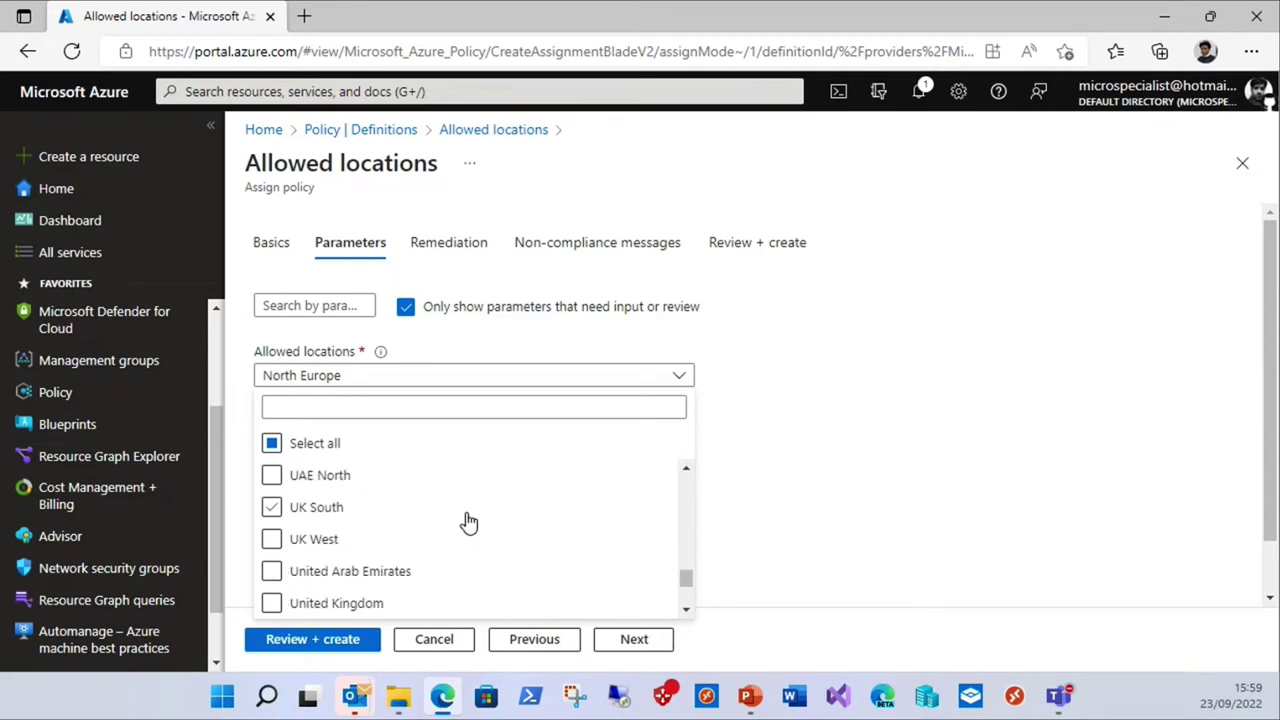
scroll(469, 523, up, 4)
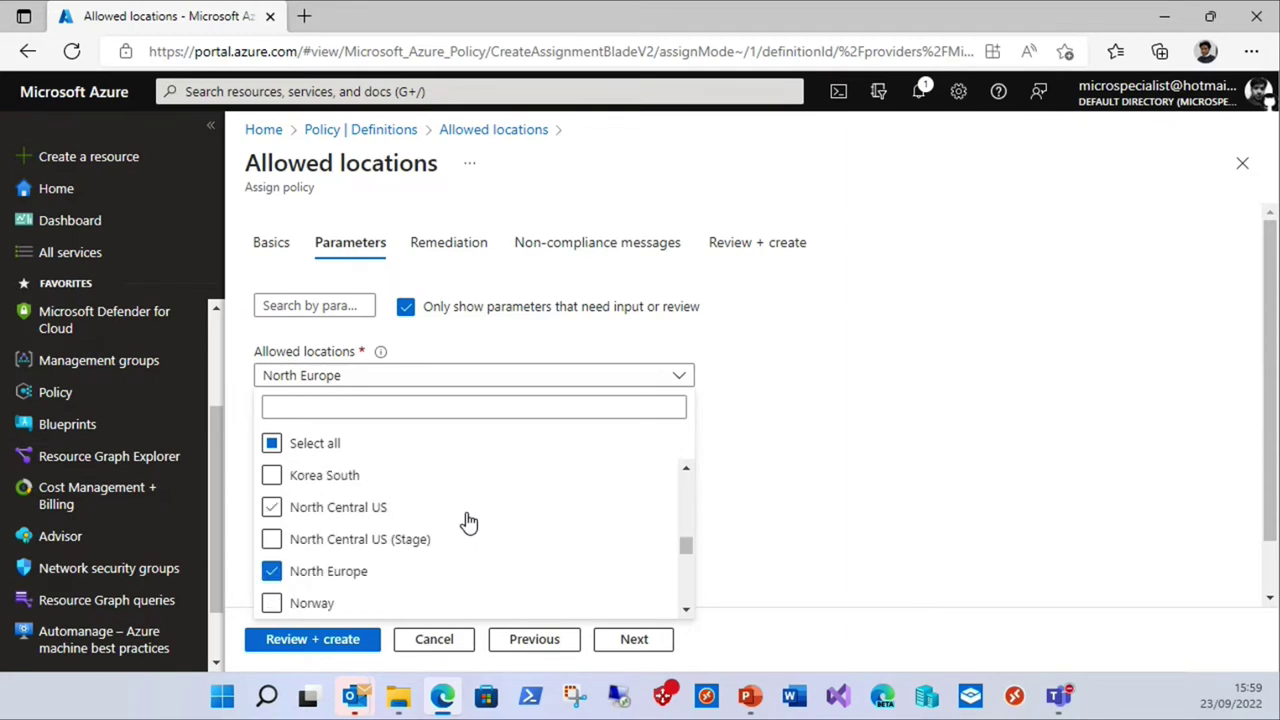
scroll(466, 523, up, 6)
Filter the regions by "west" and try to add West Europe as an allowed location.
click(357, 408)
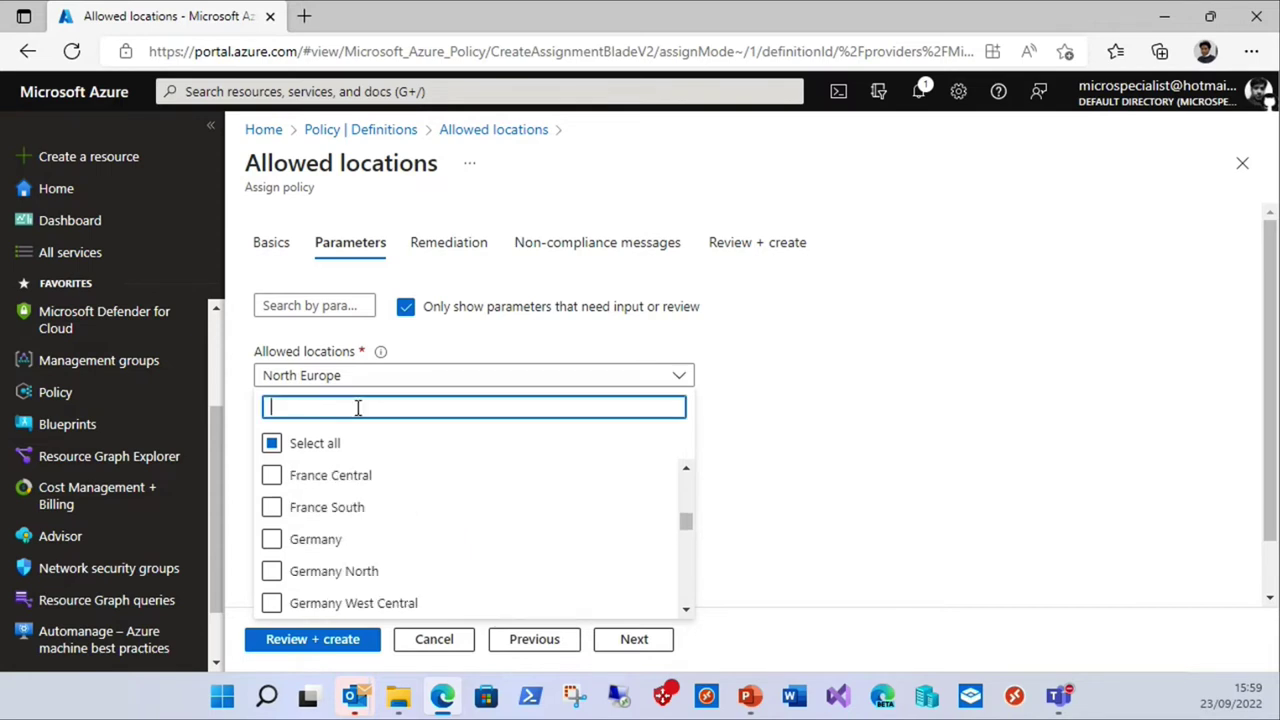
text(west)
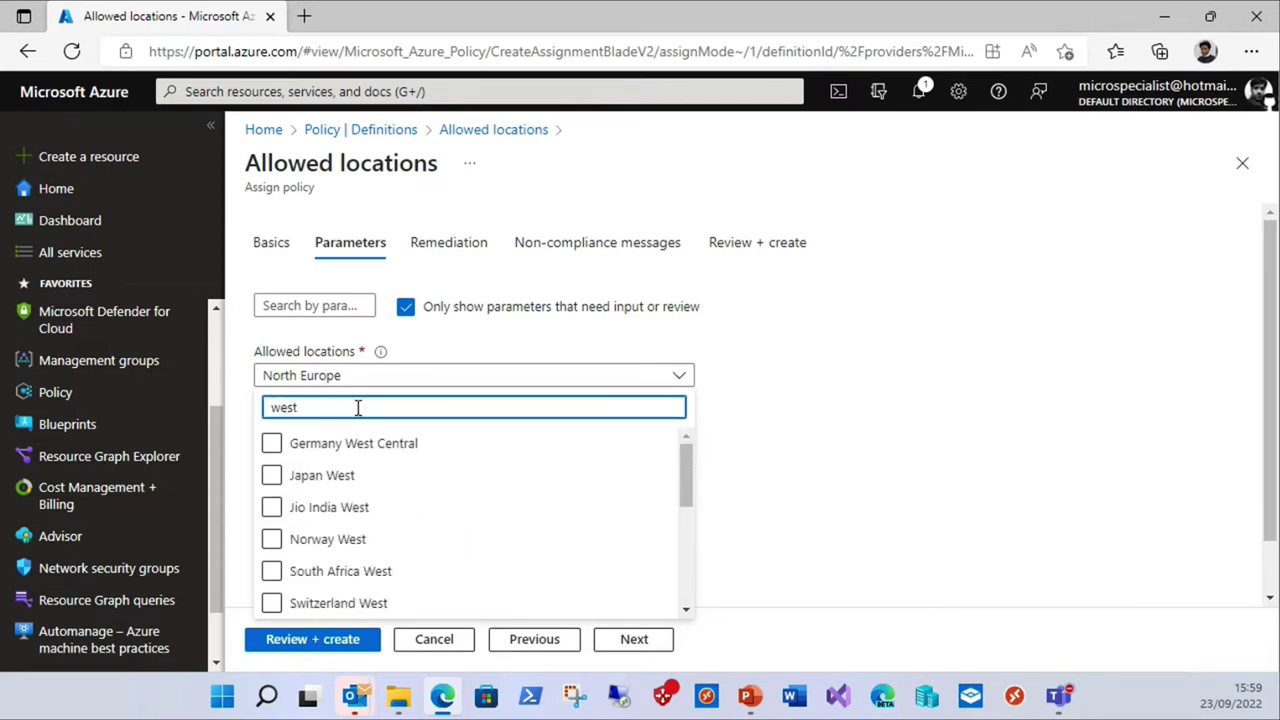
scroll(380, 490, down, 5)
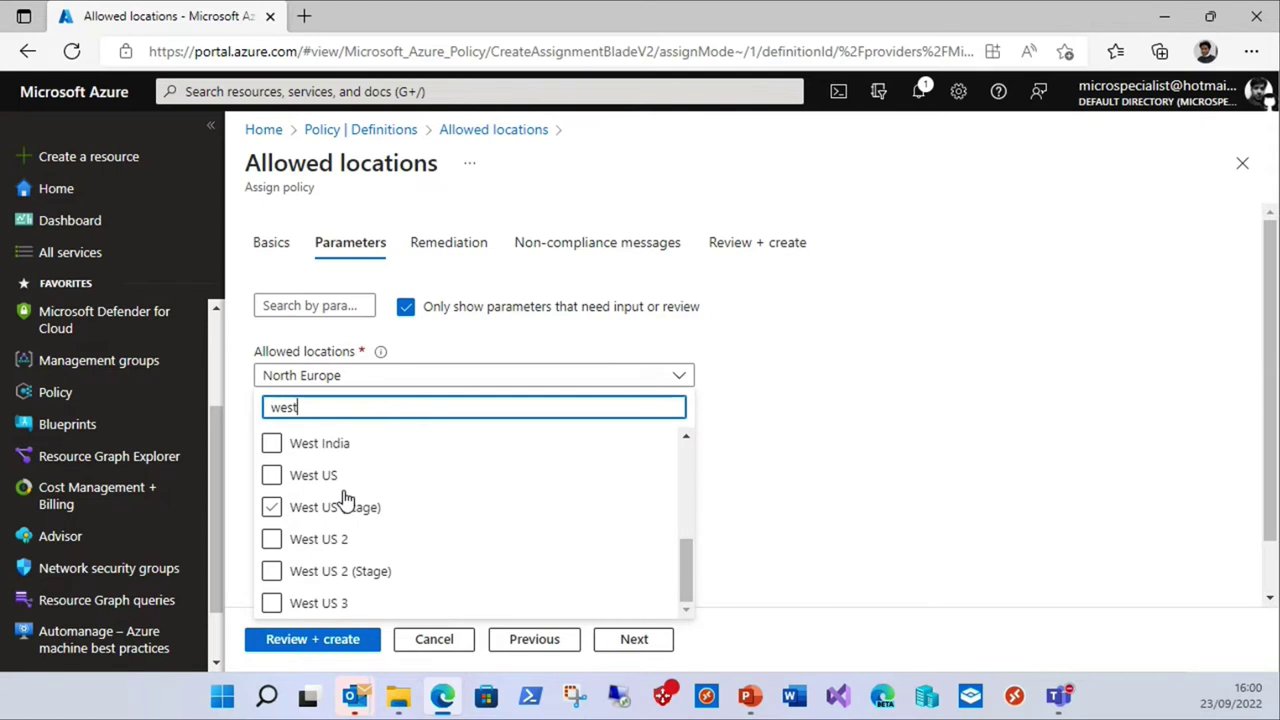
scroll(345, 498, up, 1)
click(272, 540)
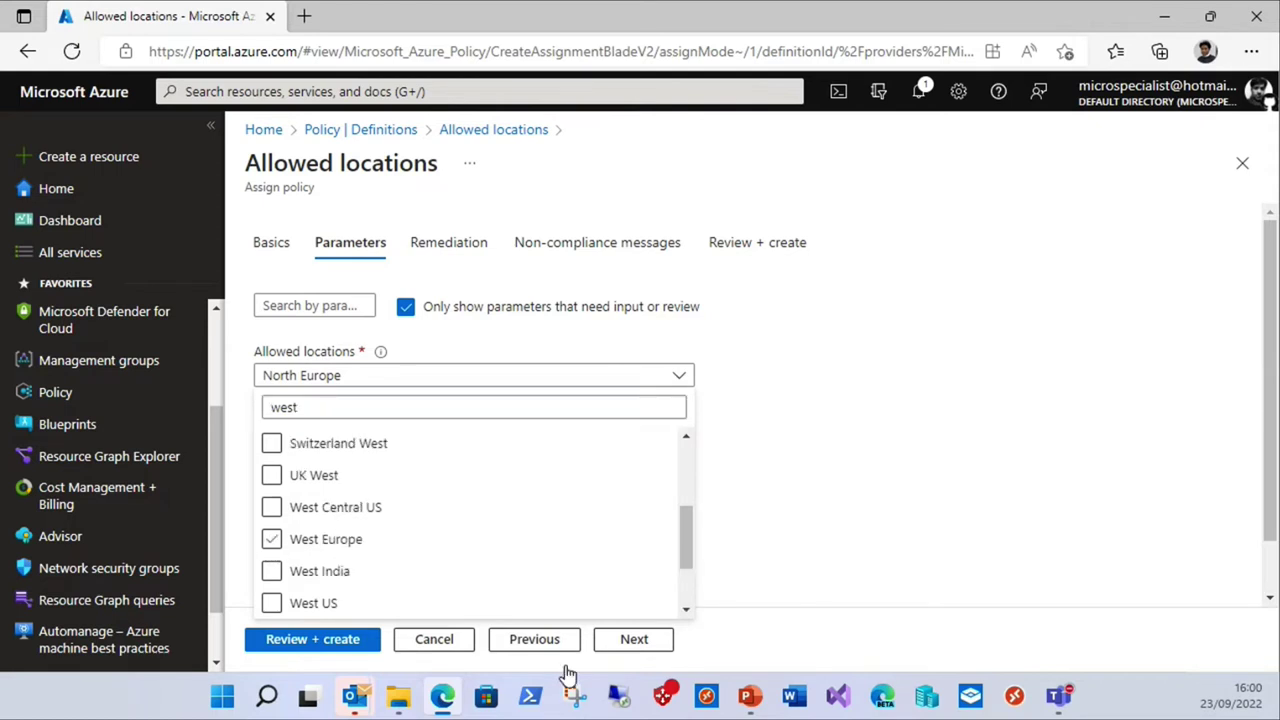
click(805, 428)
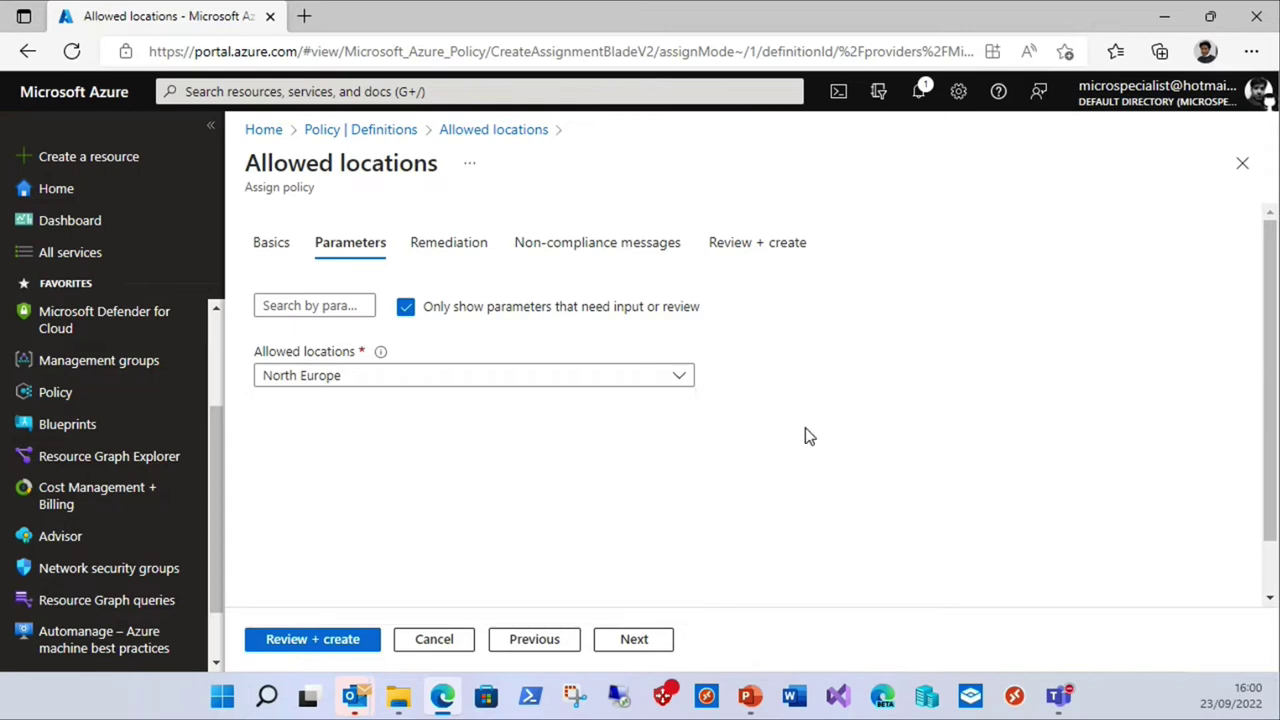
Keep the default remediation settings, leave the non-compliance message empty, and create the Allowed locations assignment.
click(626, 645)
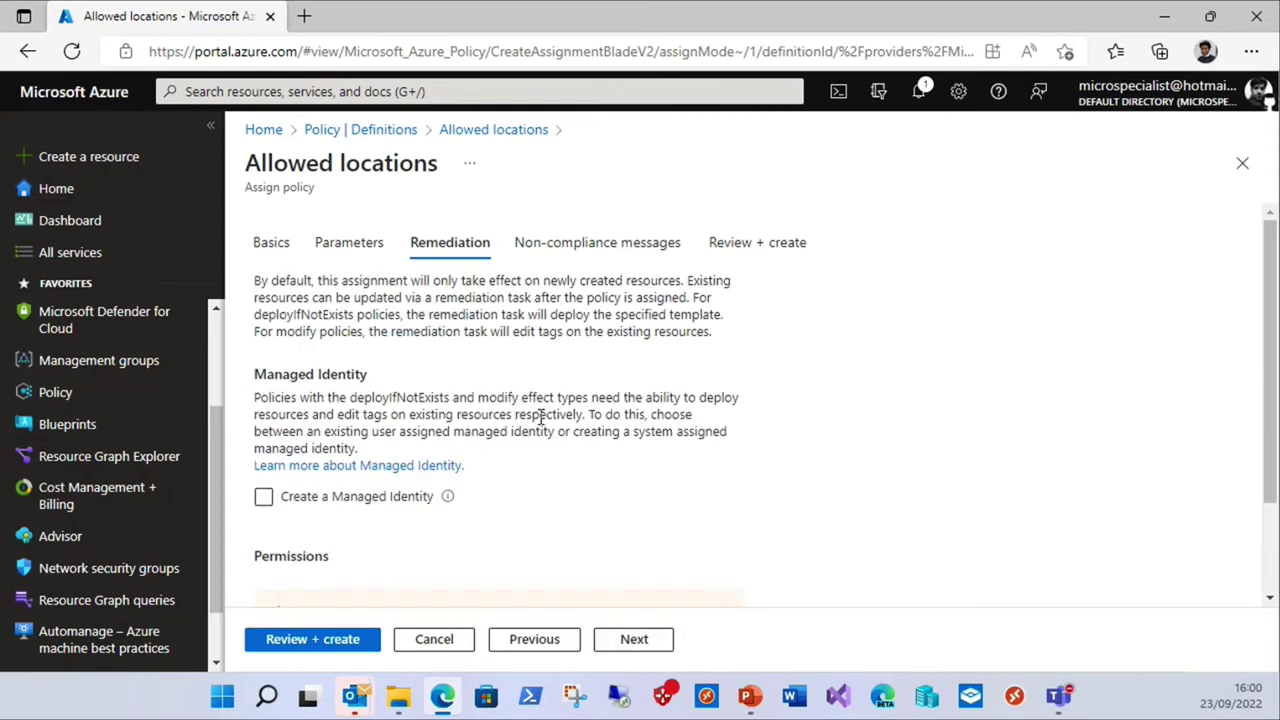
scroll(690, 400, down, 2)
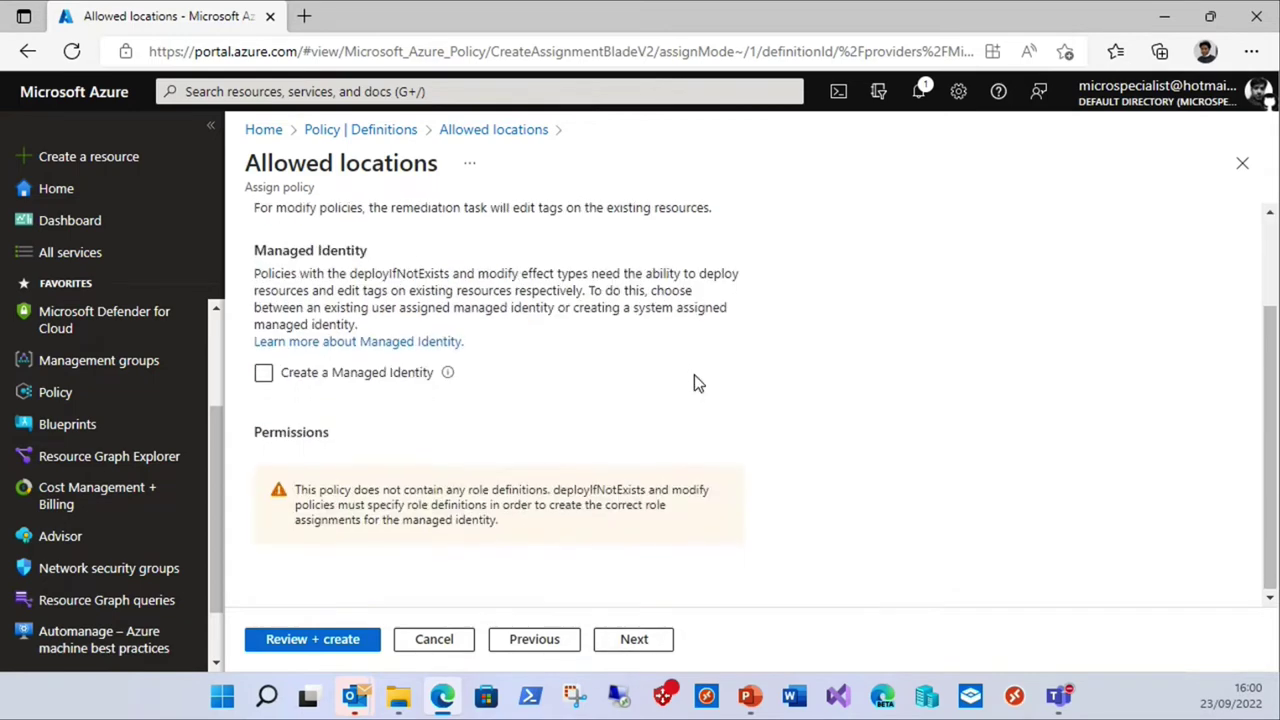
scroll(695, 378, up, 2)
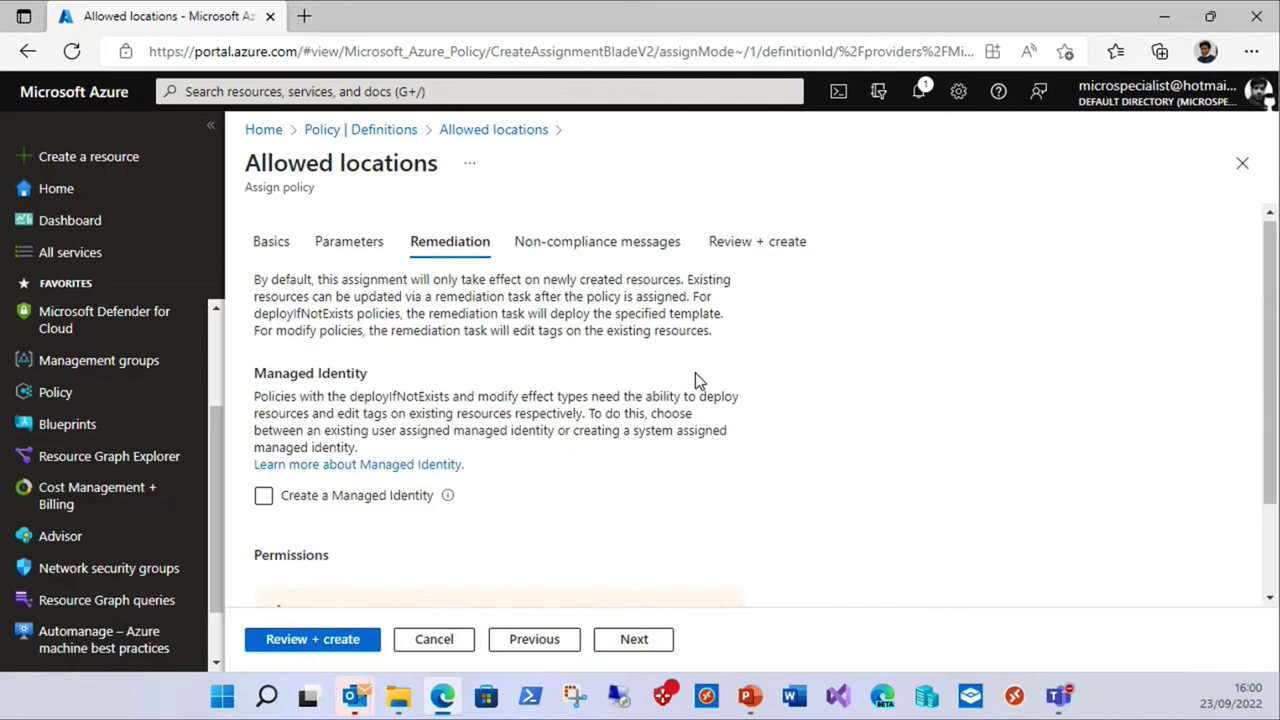
click(640, 648)
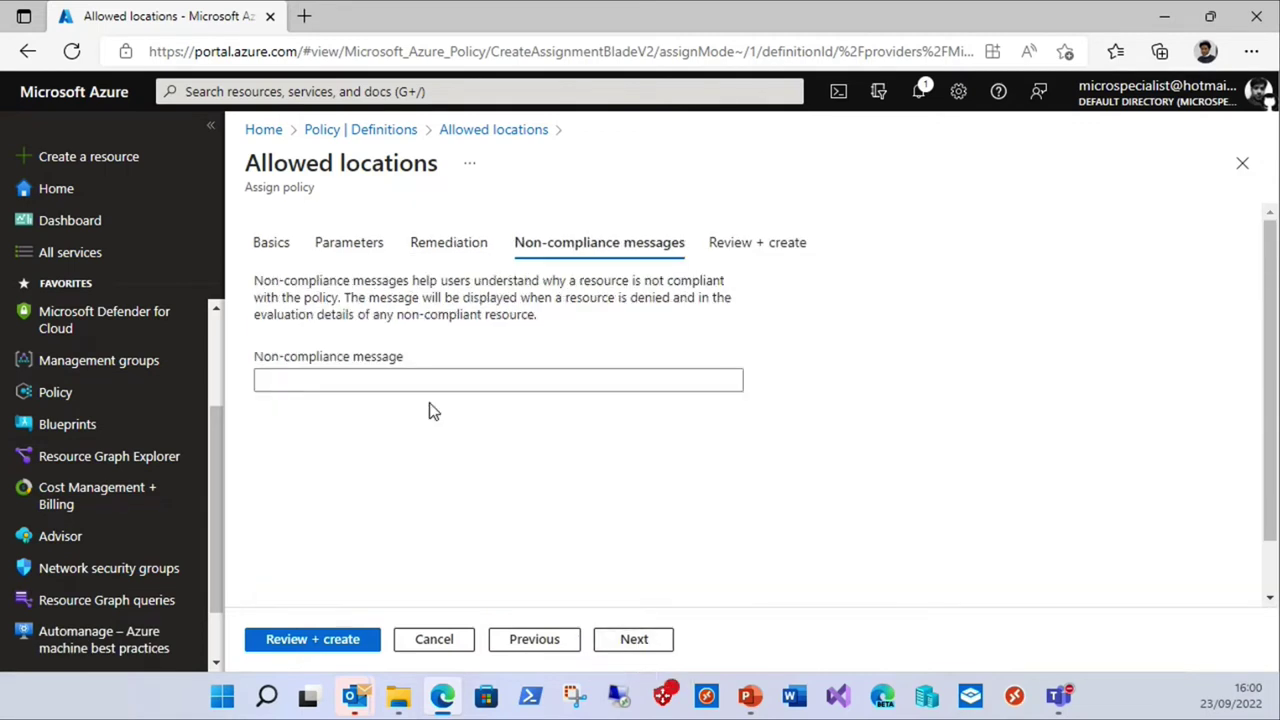
click(318, 377)
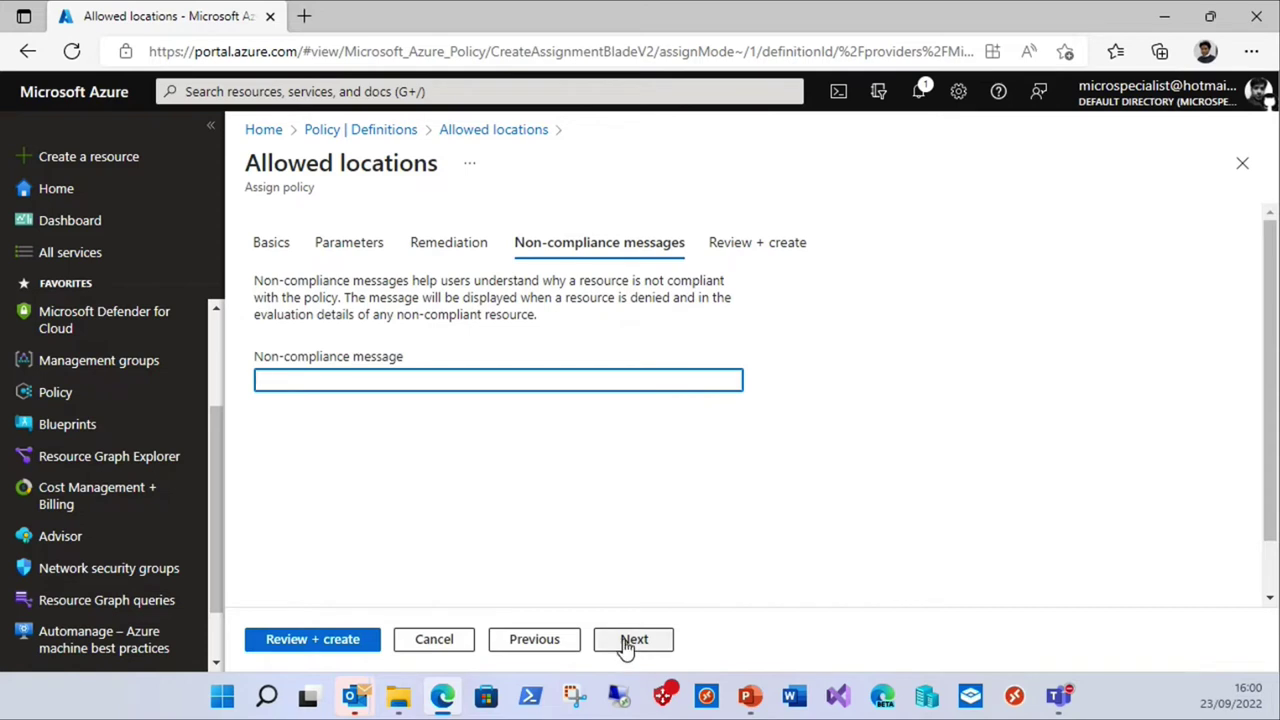
click(621, 648)
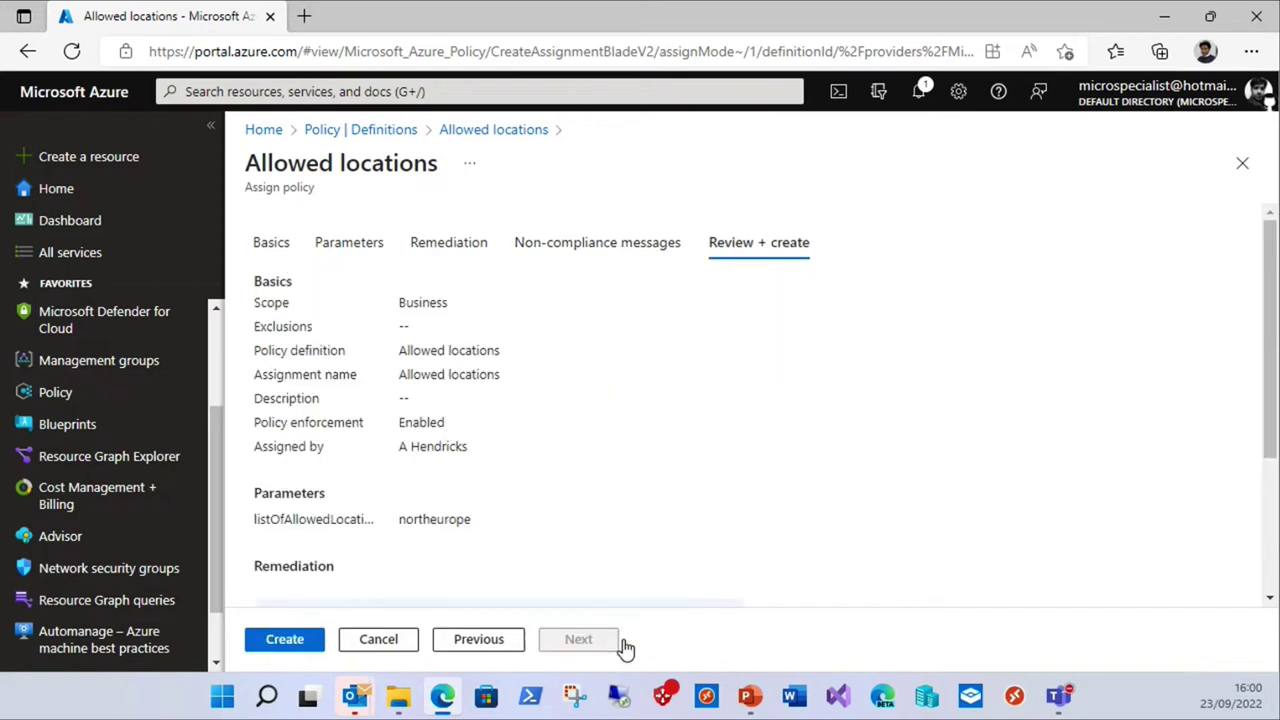
click(277, 639)
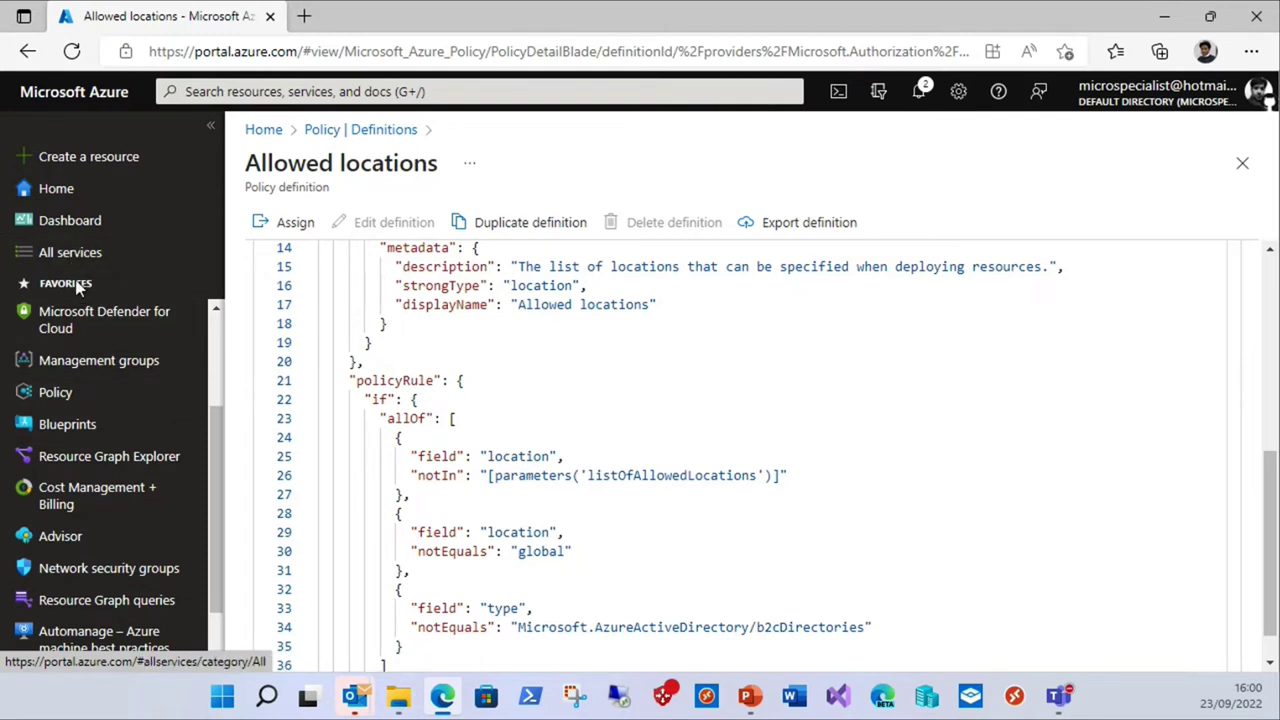
Start creating a storage account resource under the Microsoft Partner Network subscription.
click(72, 160)
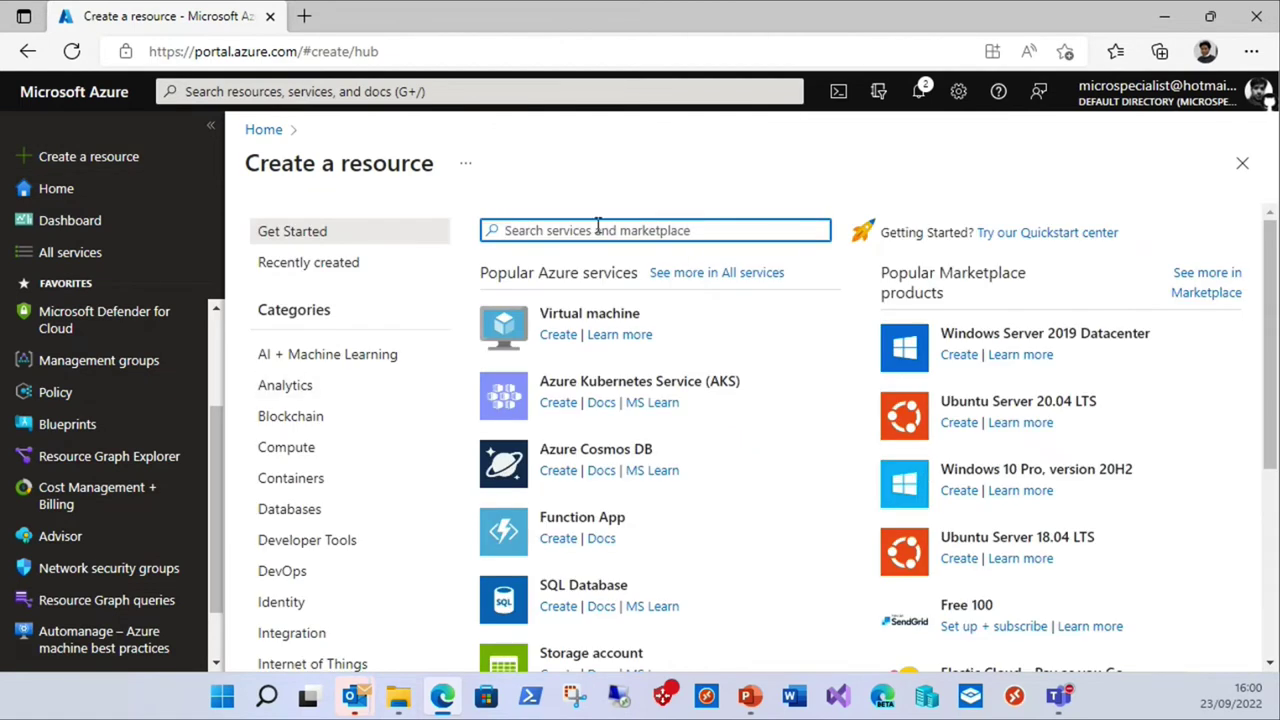
scroll(735, 427, down, 2)
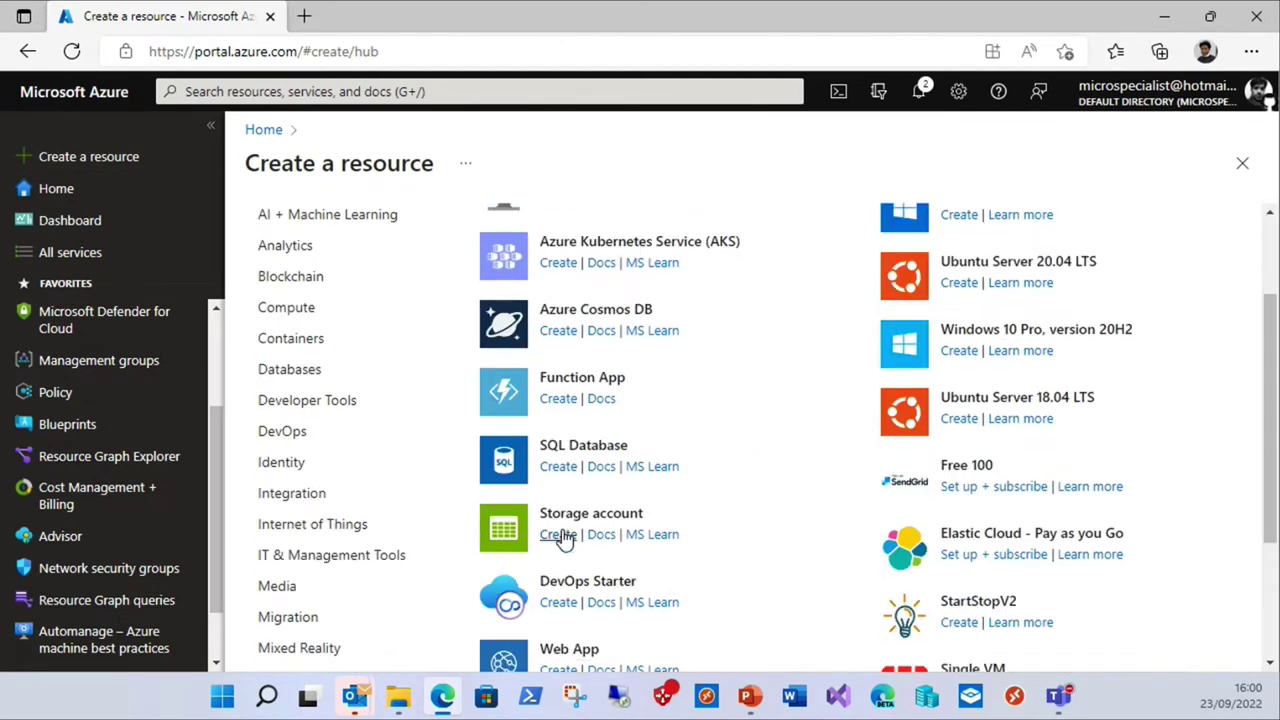
click(558, 534)
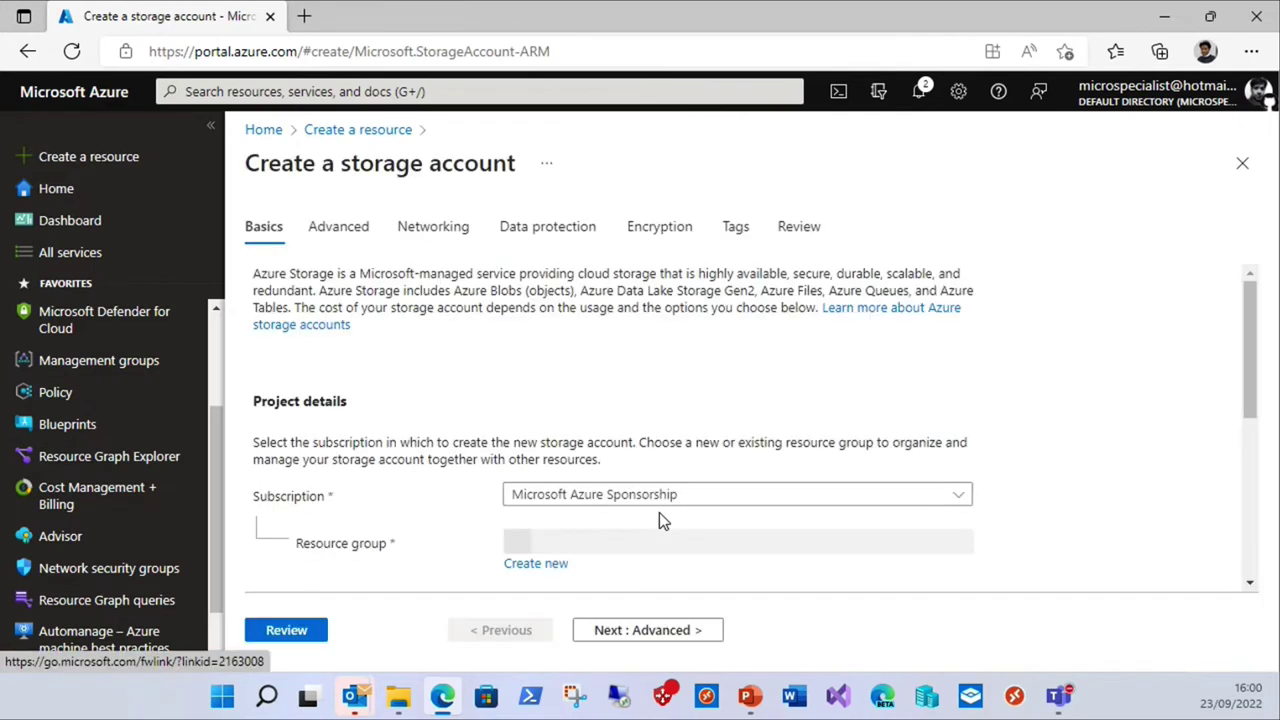
scroll(775, 478, down, 2)
scroll(783, 489, down, 1)
click(704, 300)
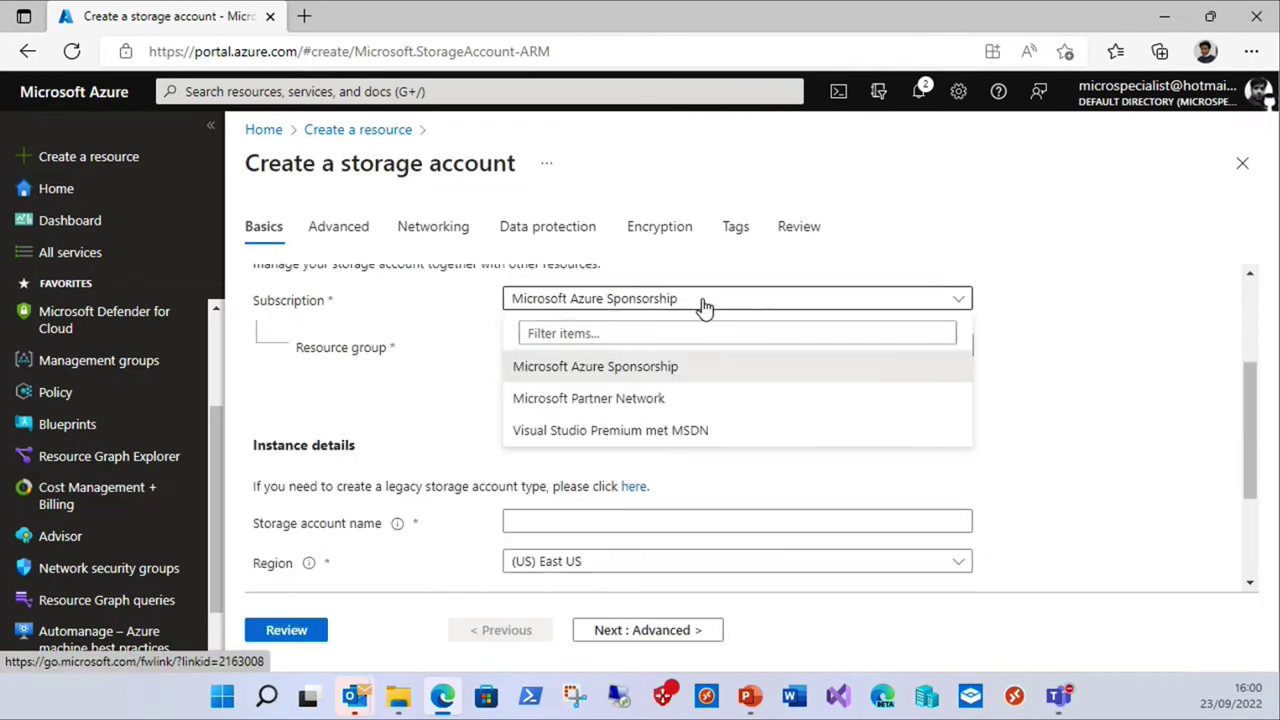
click(650, 406)
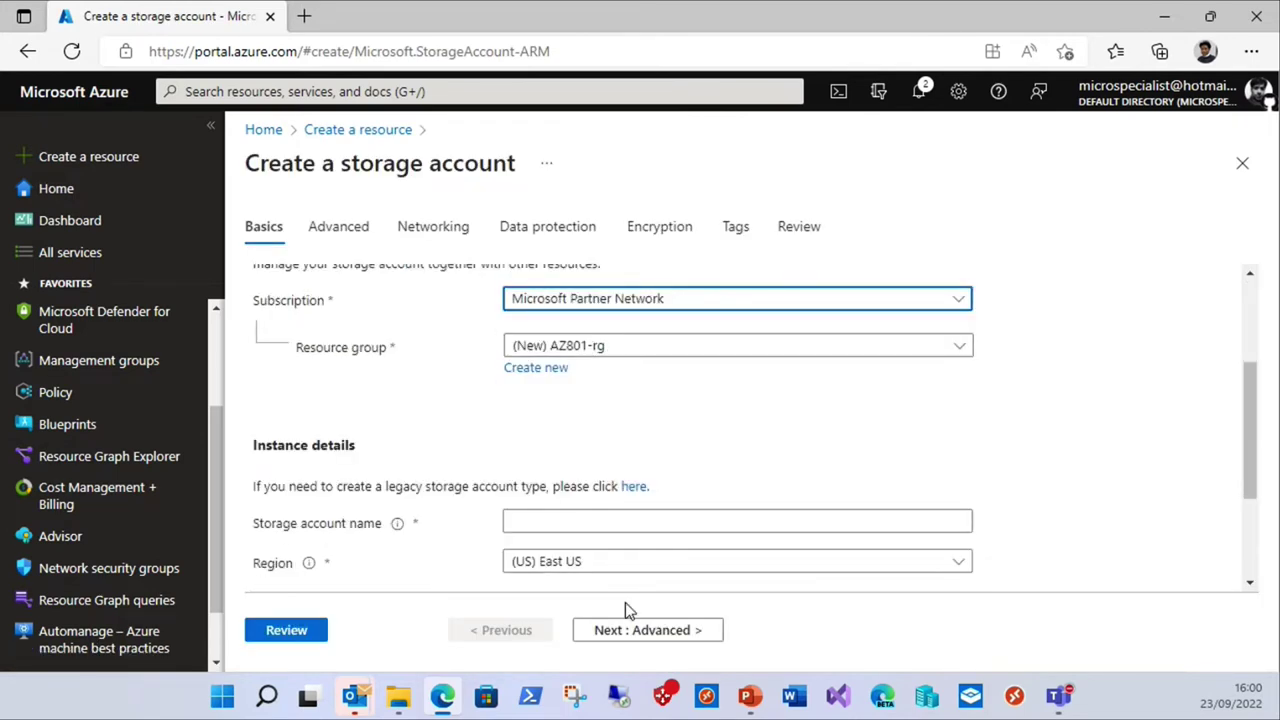
Name the storage account etretewrtwertew, keep the East US region and remaining defaults, and proceed to the review for validation.
click(577, 522)
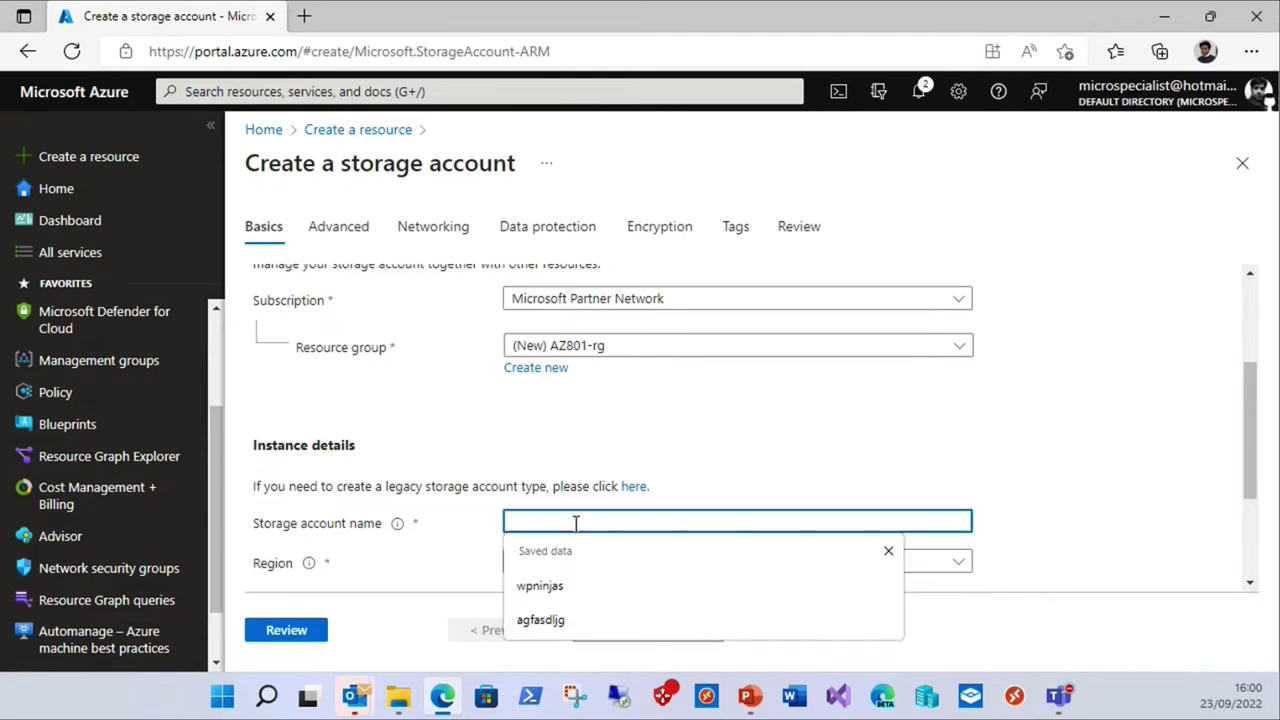
text(etretewrtwertew)
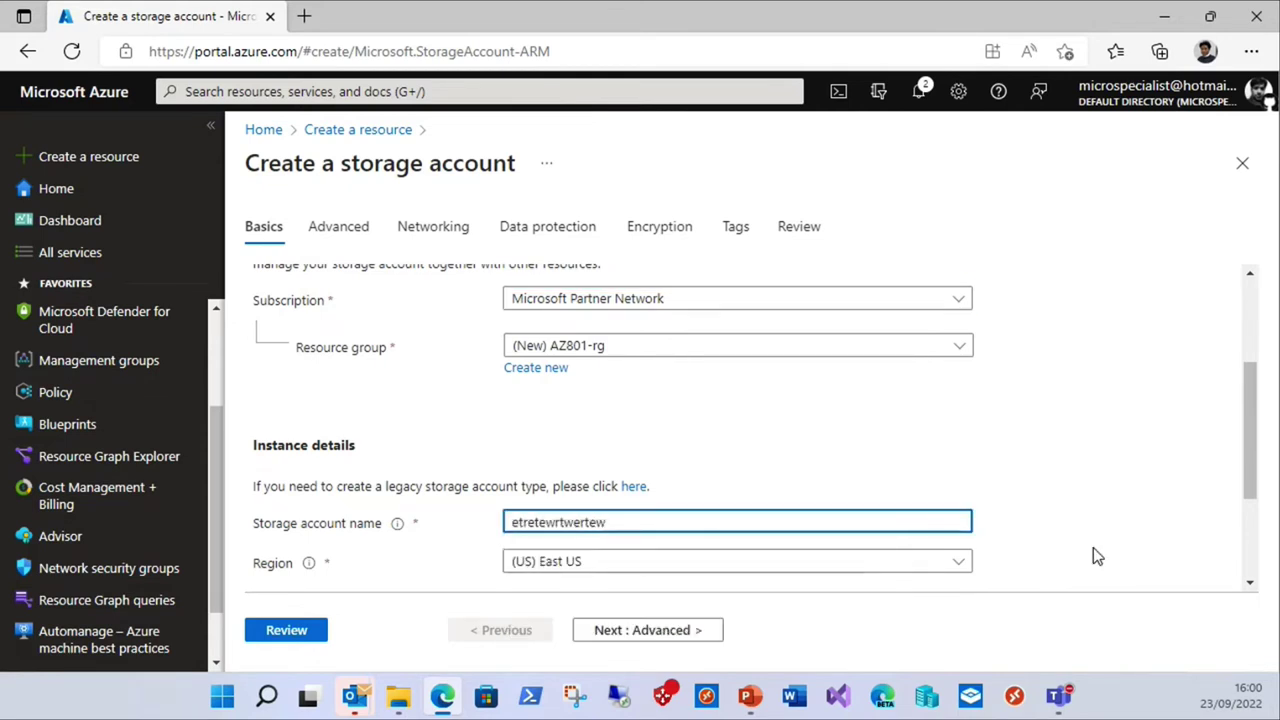
scroll(1093, 547, down, 3)
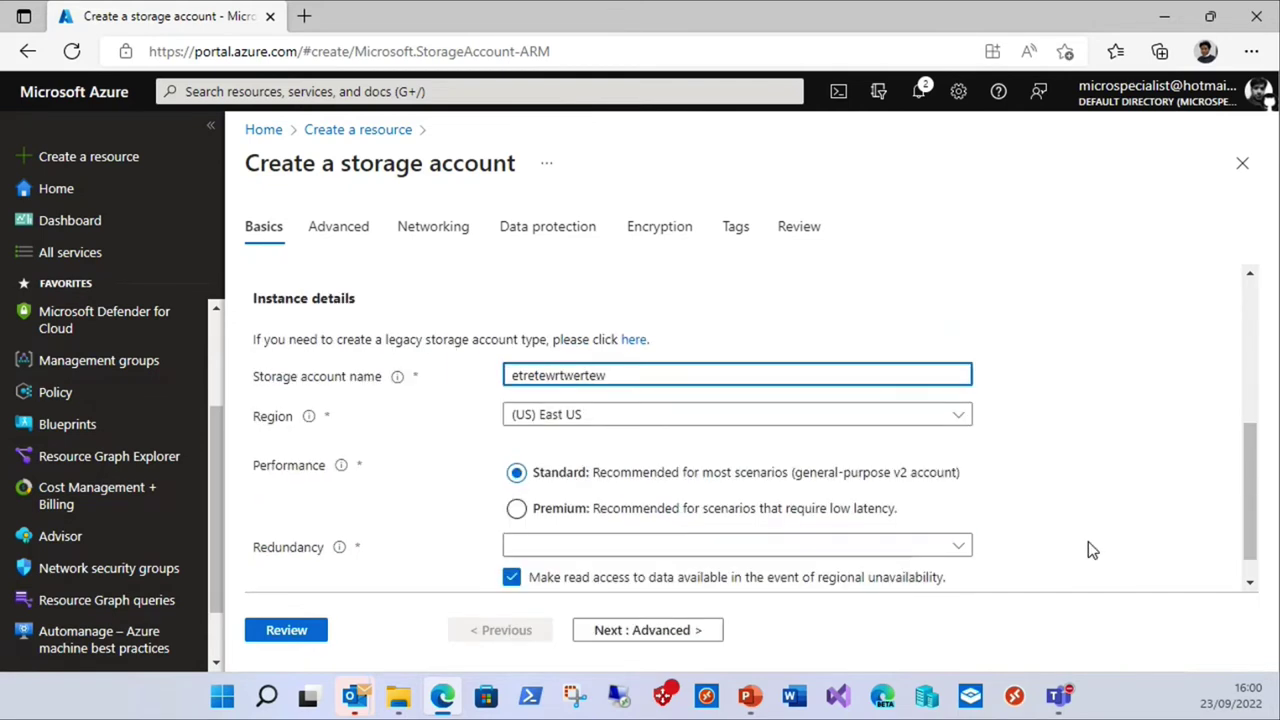
click(615, 640)
click(608, 633)
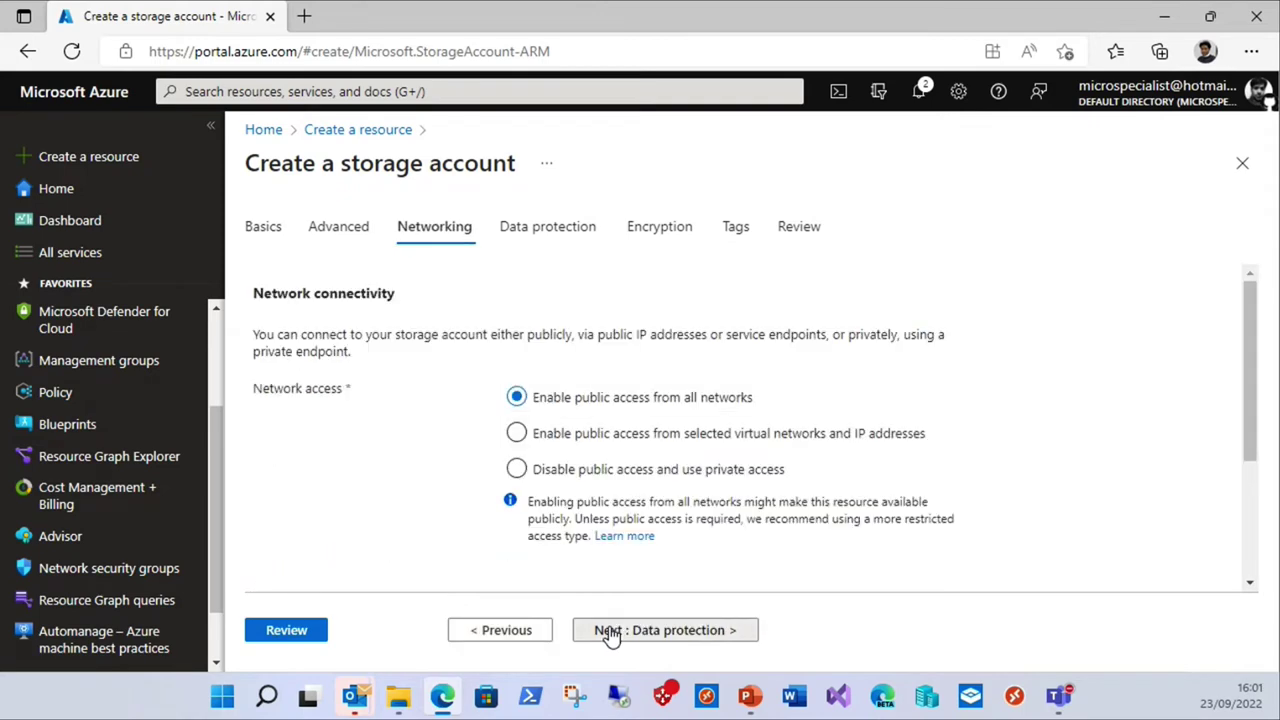
click(610, 636)
click(611, 635)
click(620, 635)
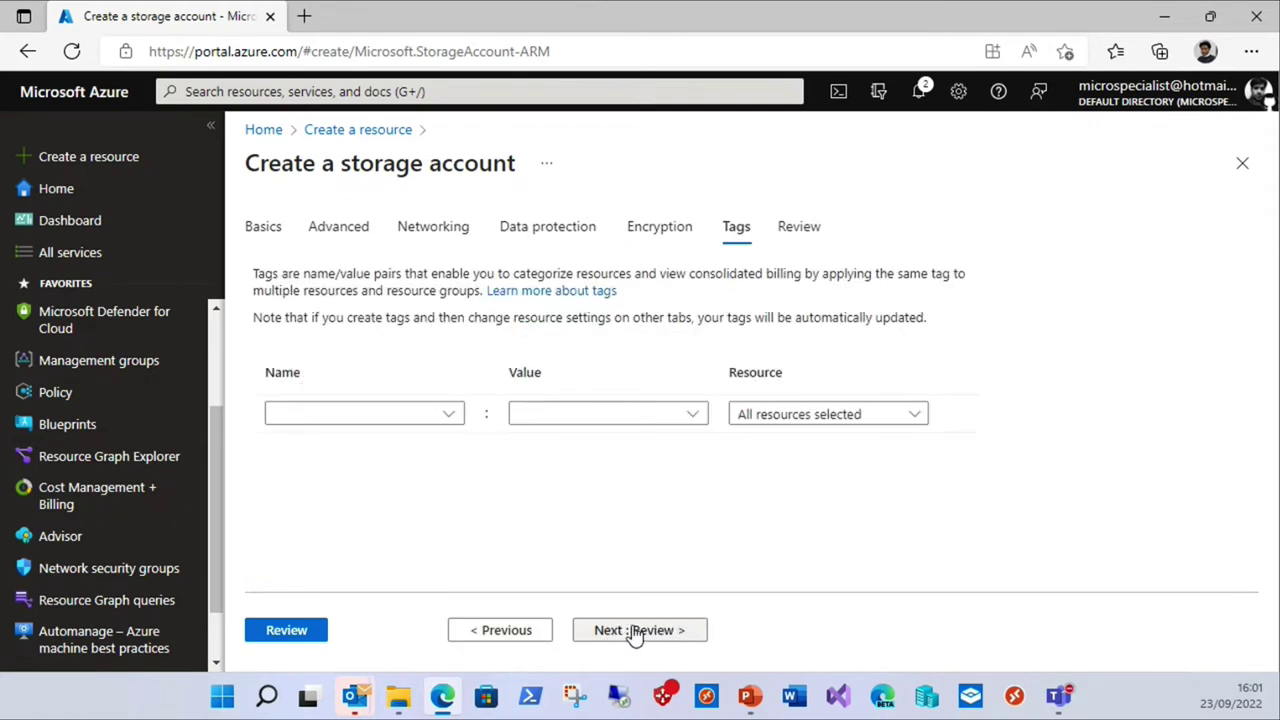
click(634, 632)
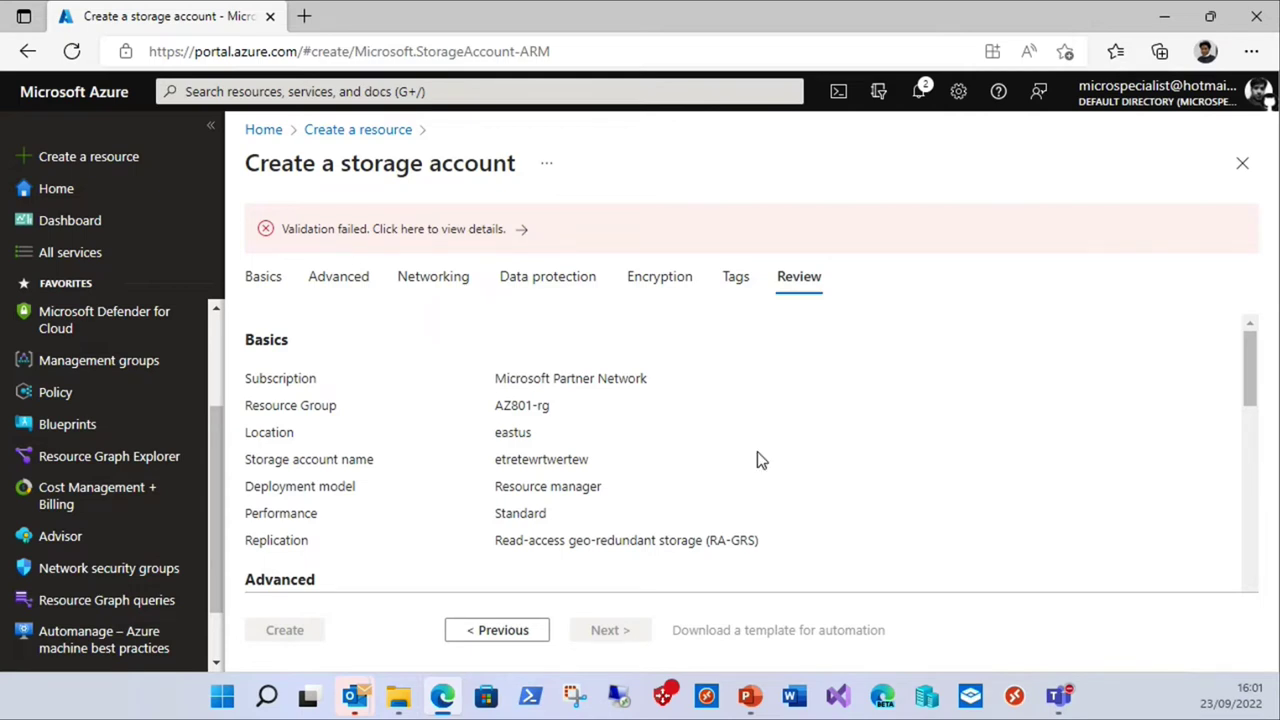
Examine the storage account's validation error details, including the policy evaluation in the raw error, and close them.
click(509, 232)
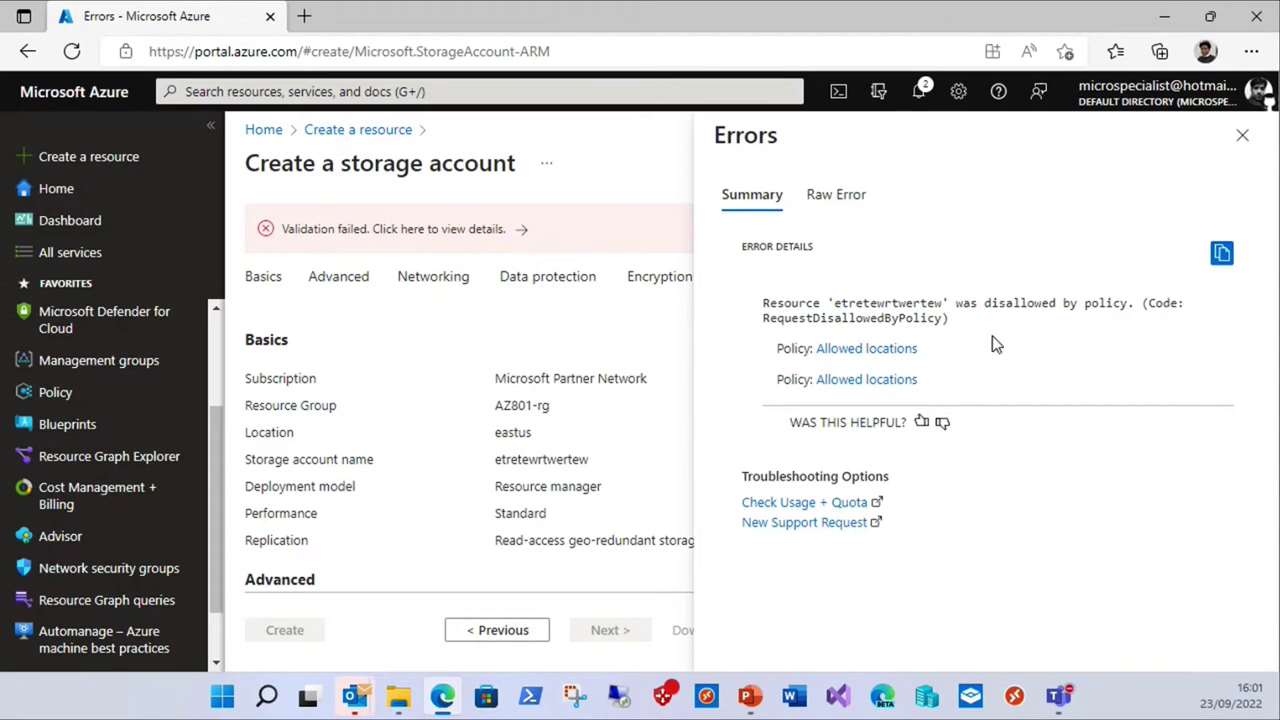
click(838, 196)
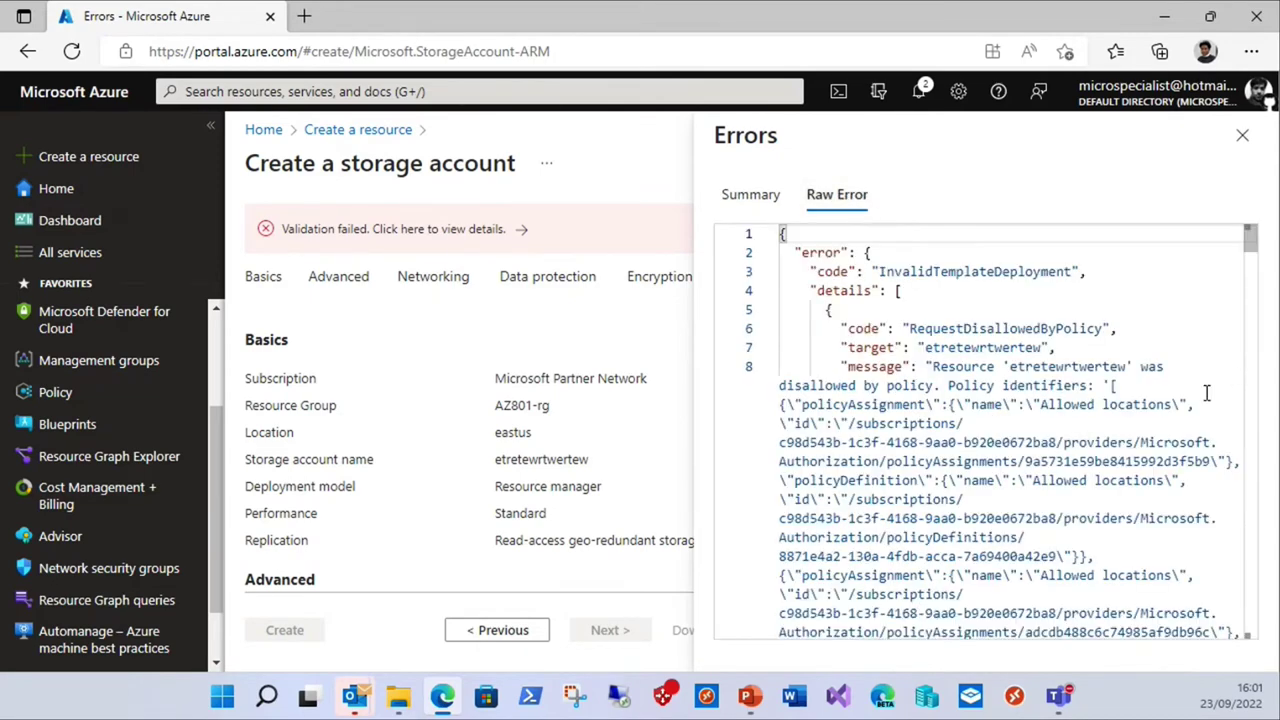
scroll(1181, 343, down, 1)
scroll(1181, 343, down, 5)
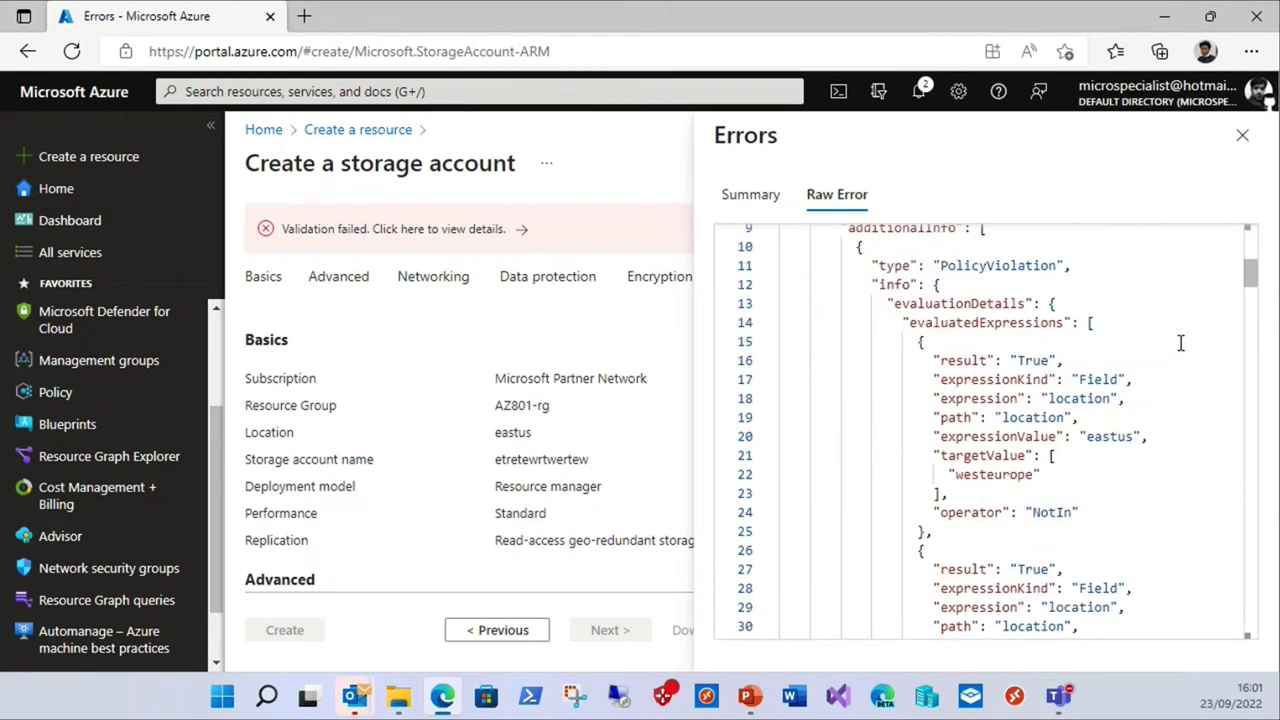
scroll(1181, 343, down, 15)
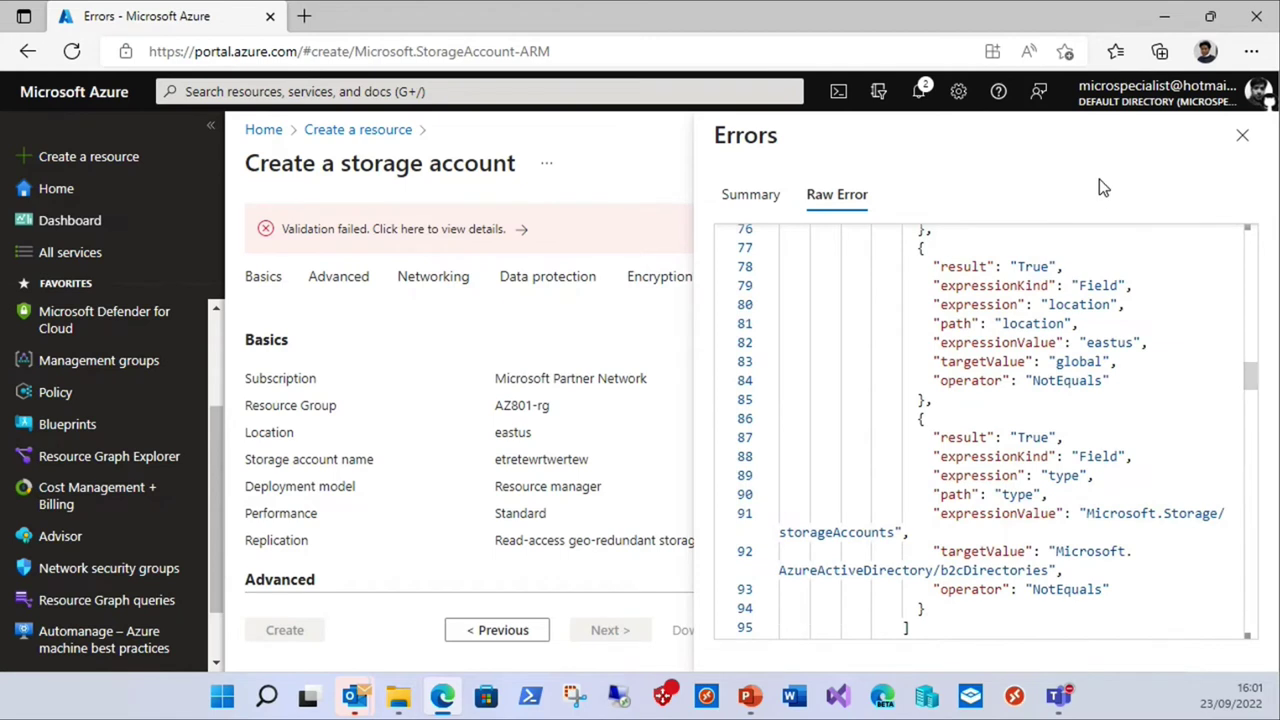
click(1238, 136)
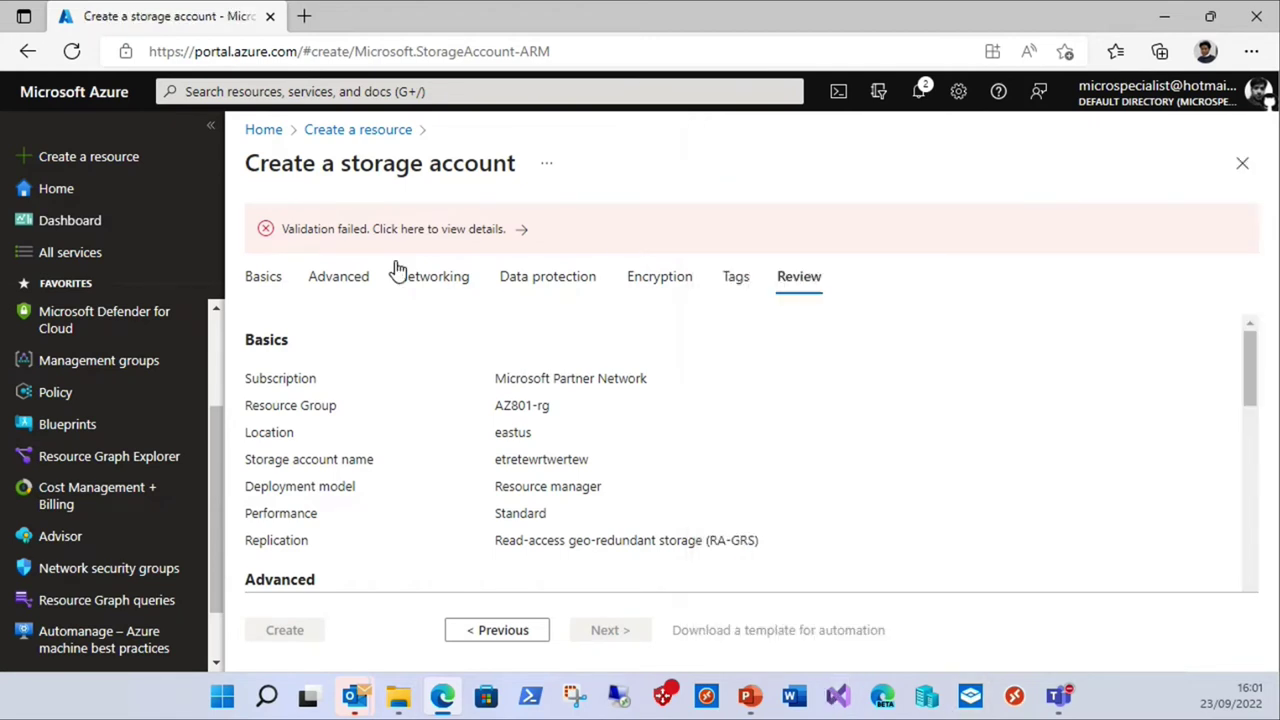
Go to Azure Blueprints and start creating a new blueprint.
click(52, 426)
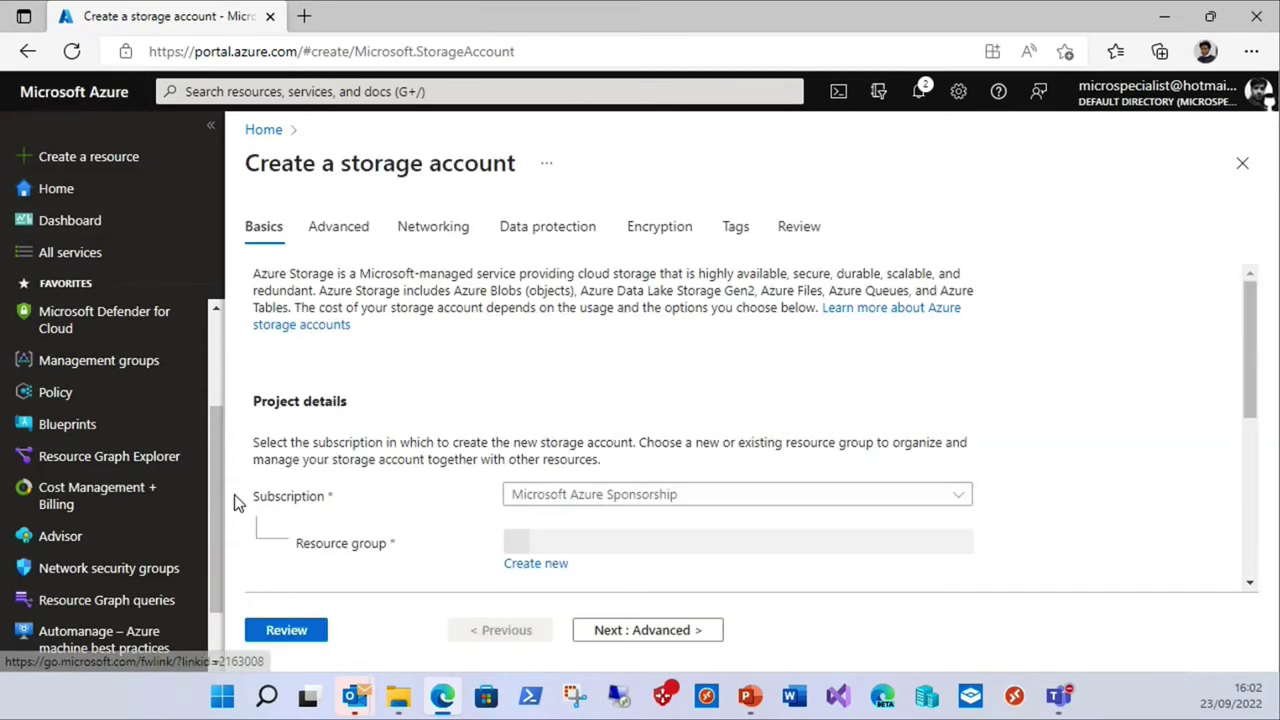
click(54, 424)
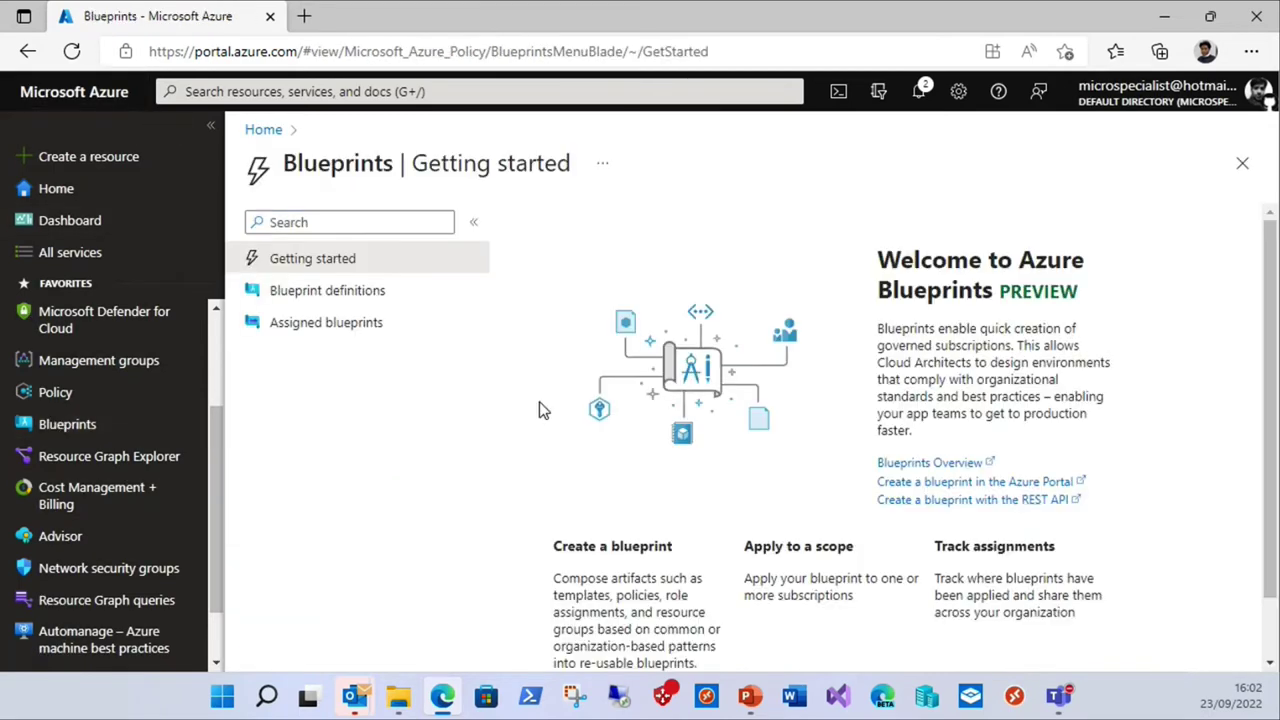
scroll(543, 409, down, 1)
click(593, 636)
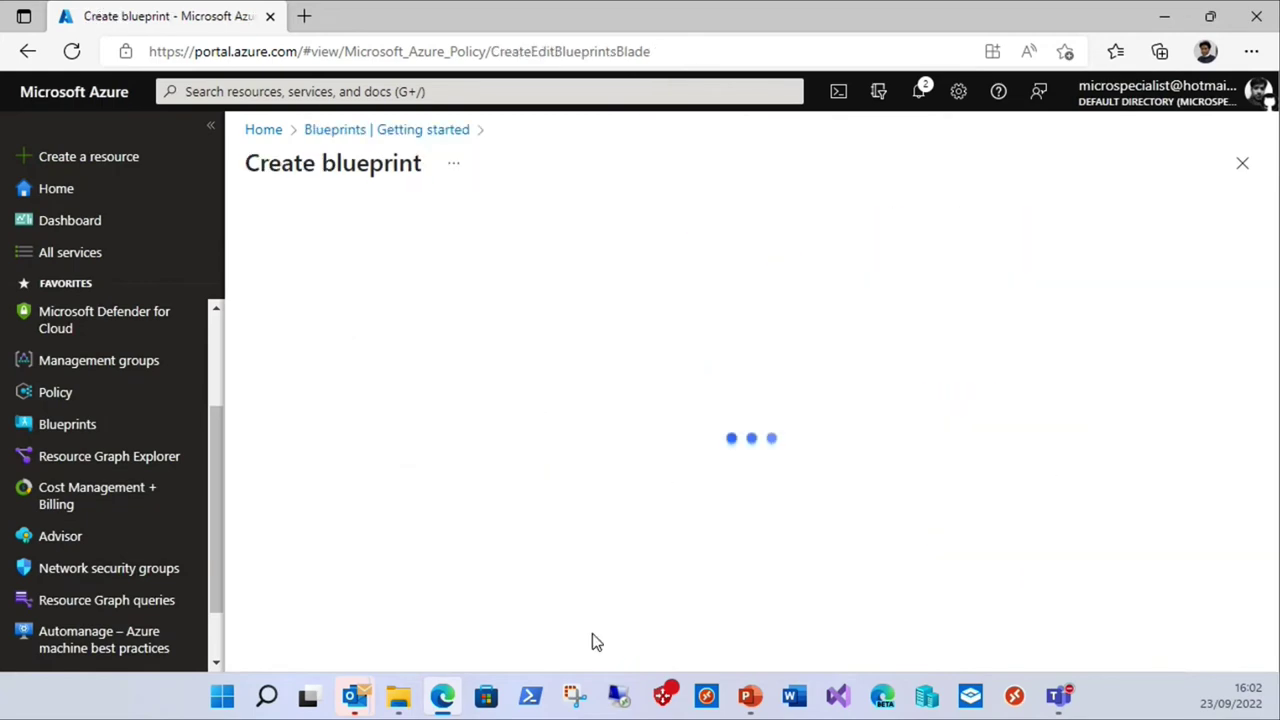
Browse the available blueprint samples and start with a blank blueprint.
scroll(683, 383, down, 2)
scroll(683, 383, up, 2)
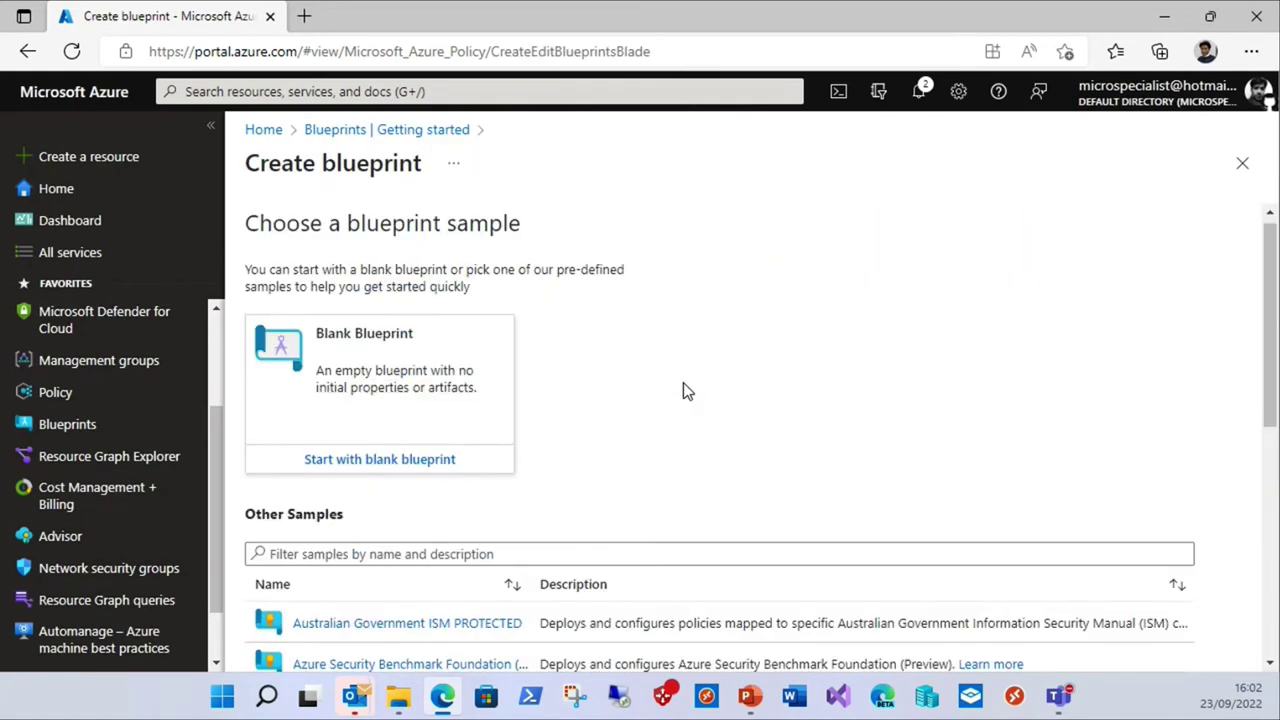
click(345, 470)
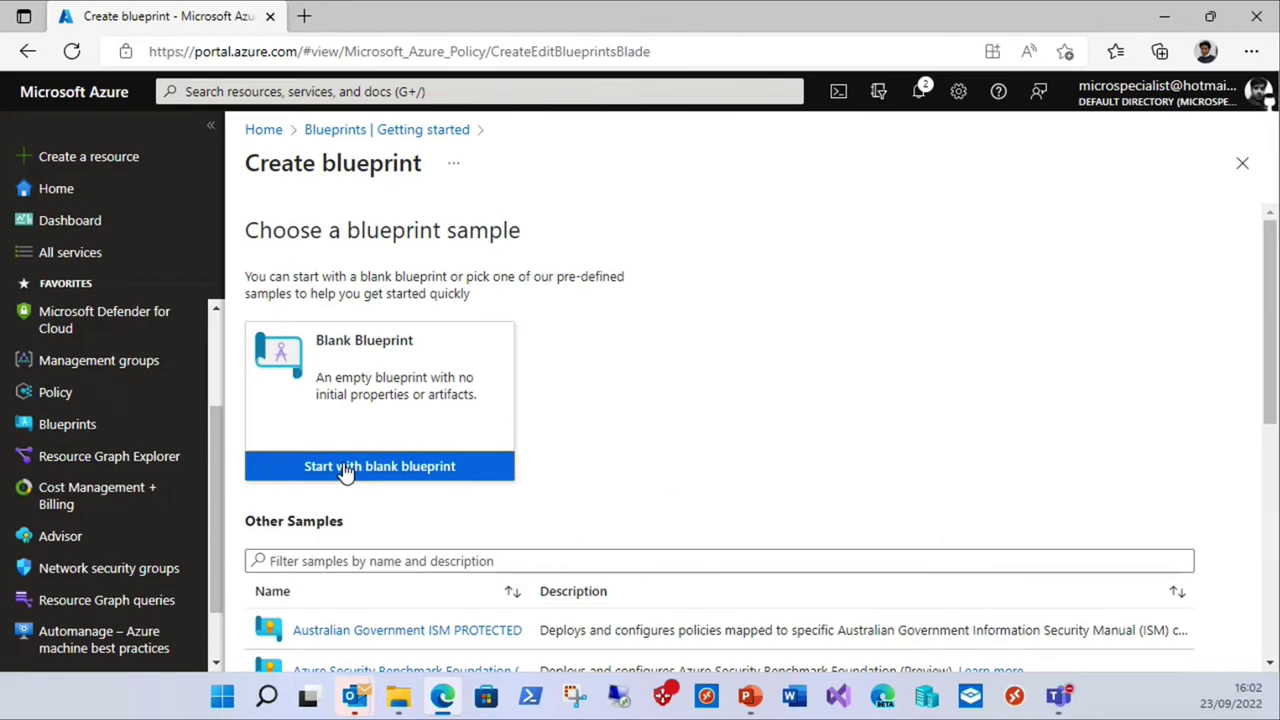
scroll(705, 350, down, 3)
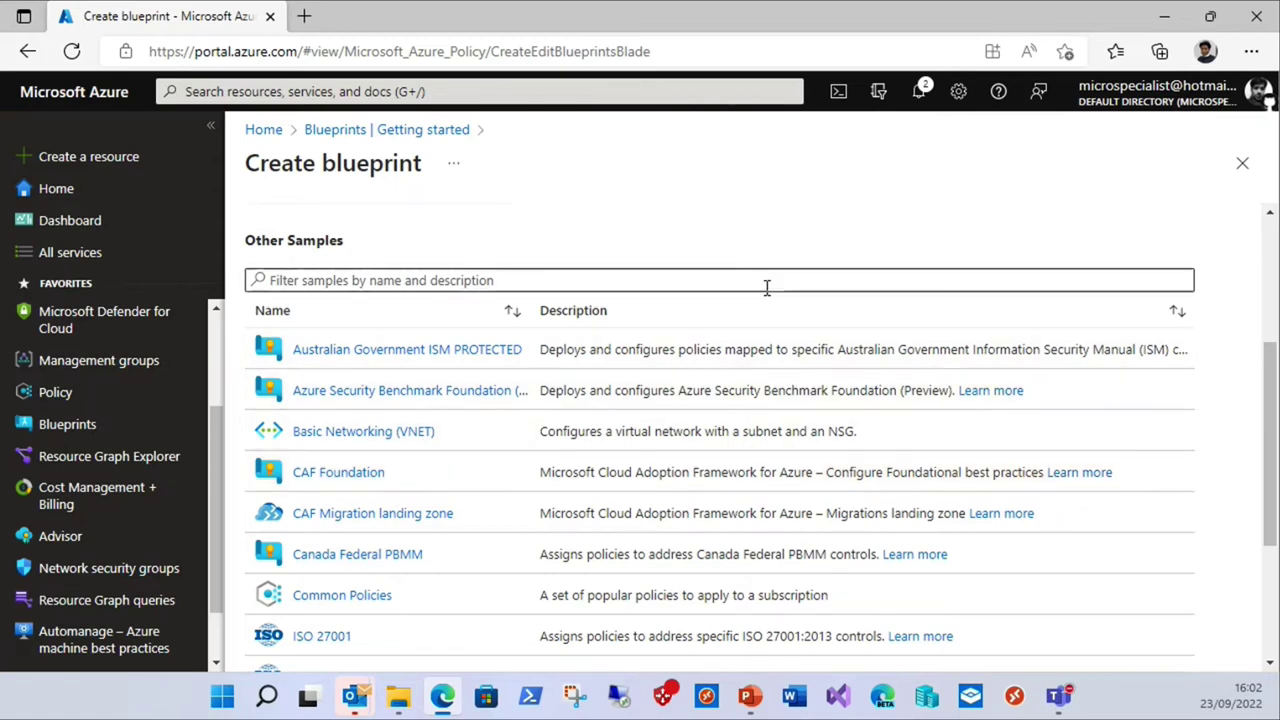
scroll(766, 286, up, 3)
click(366, 470)
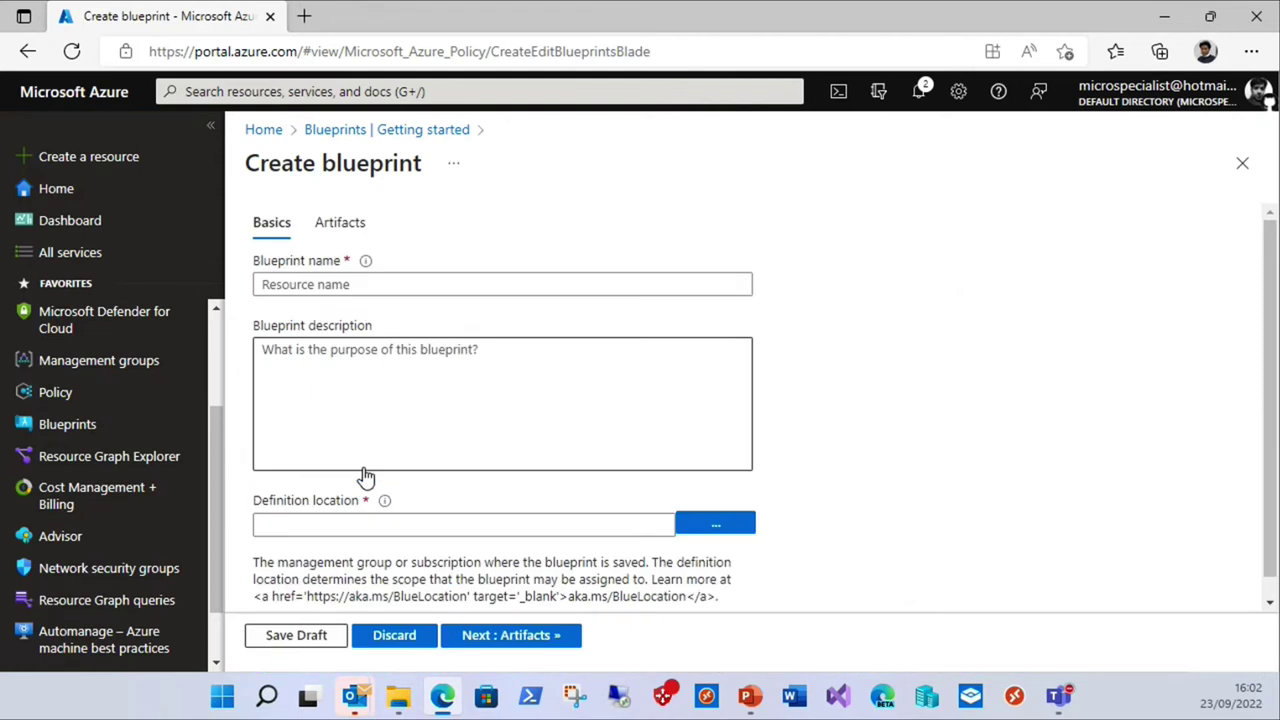
Name the blueprint test_blueprint and enter the description "just for testing".
click(393, 285)
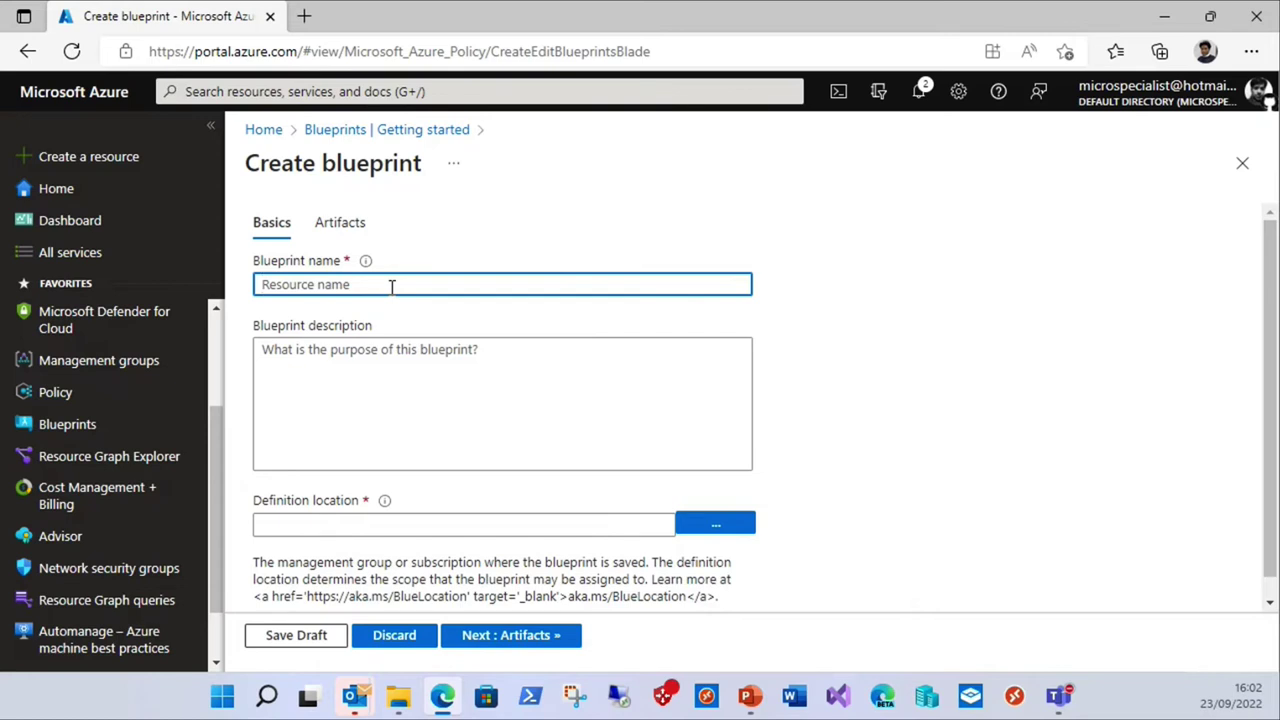
text(test blueprint)
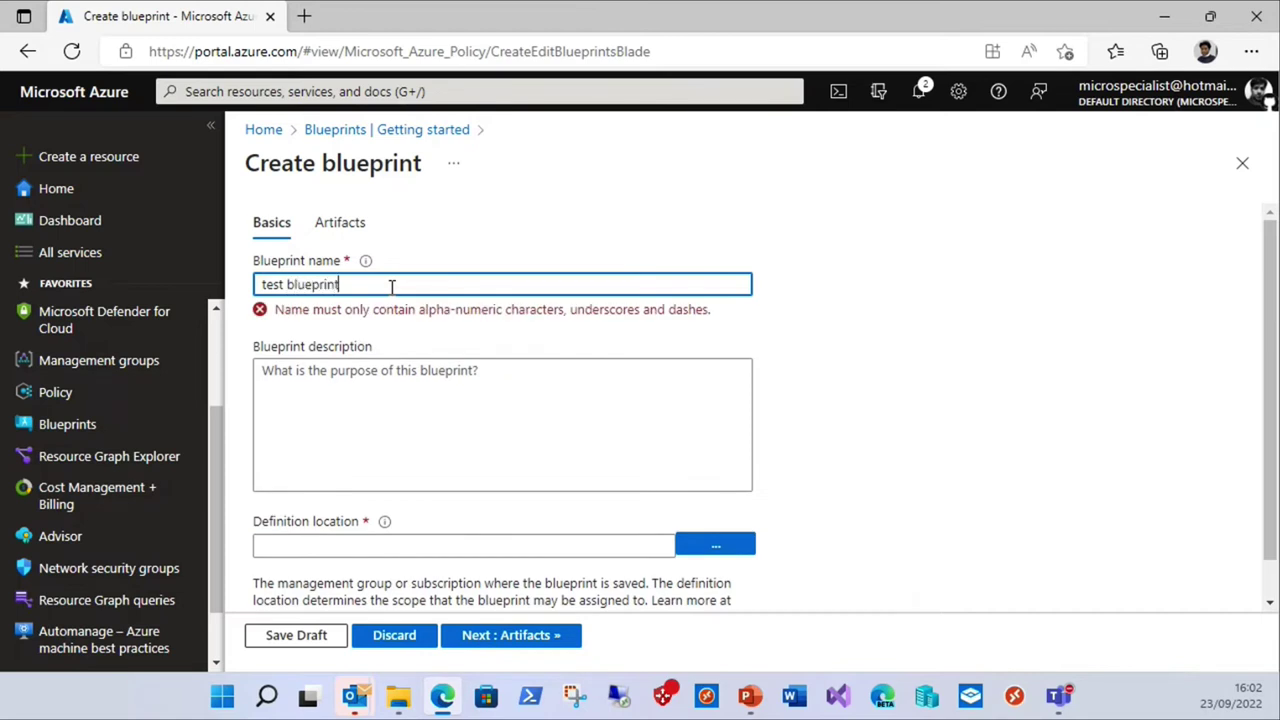
click(287, 284)
key(BackSpace)
text(_)
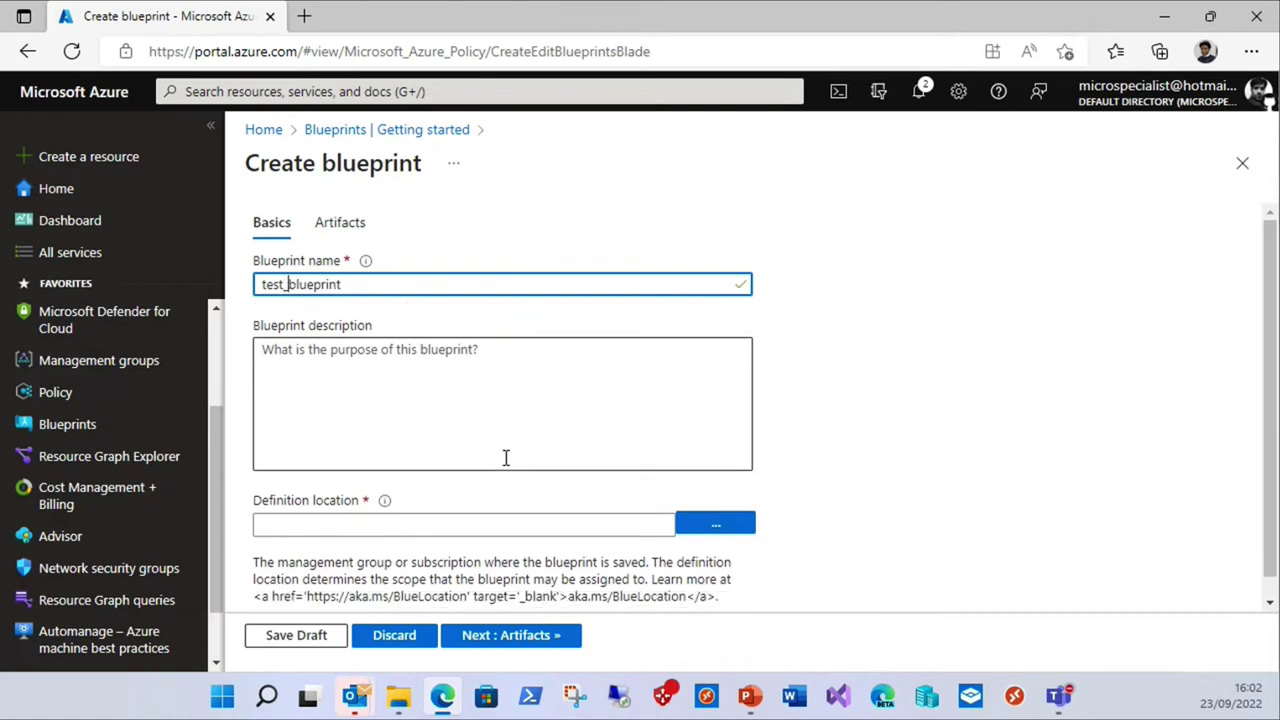
click(397, 403)
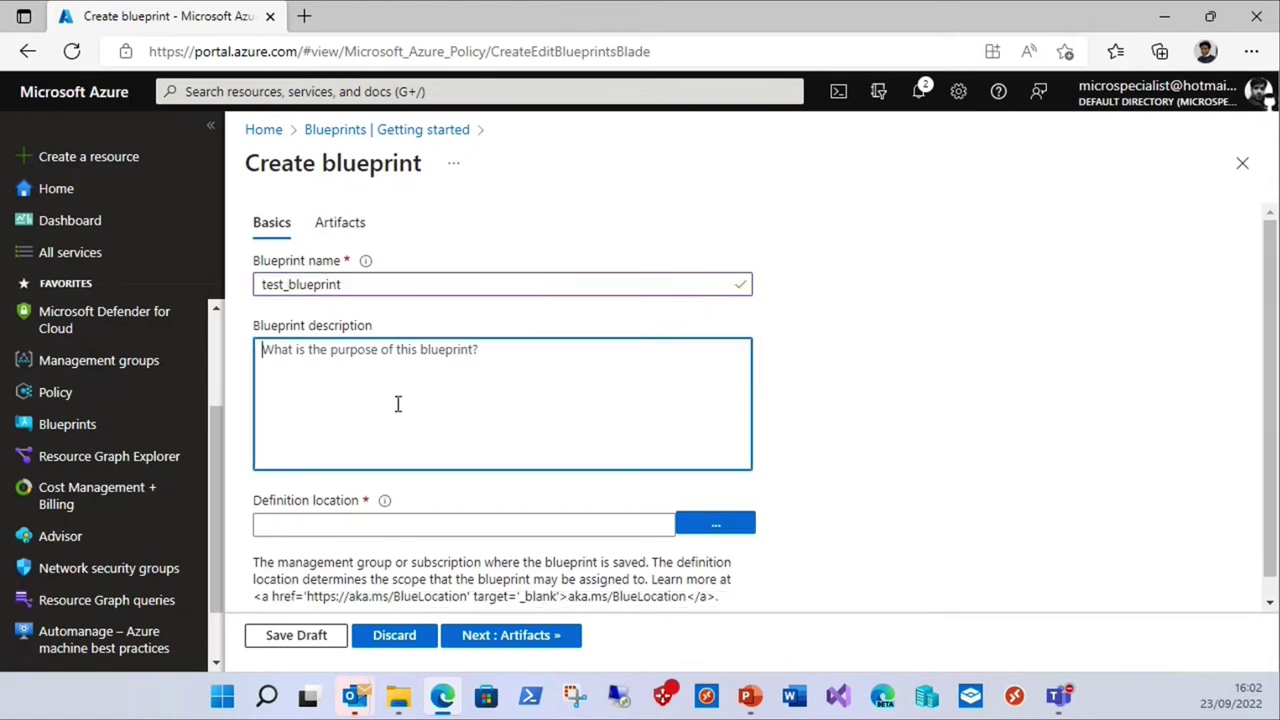
text(jus)
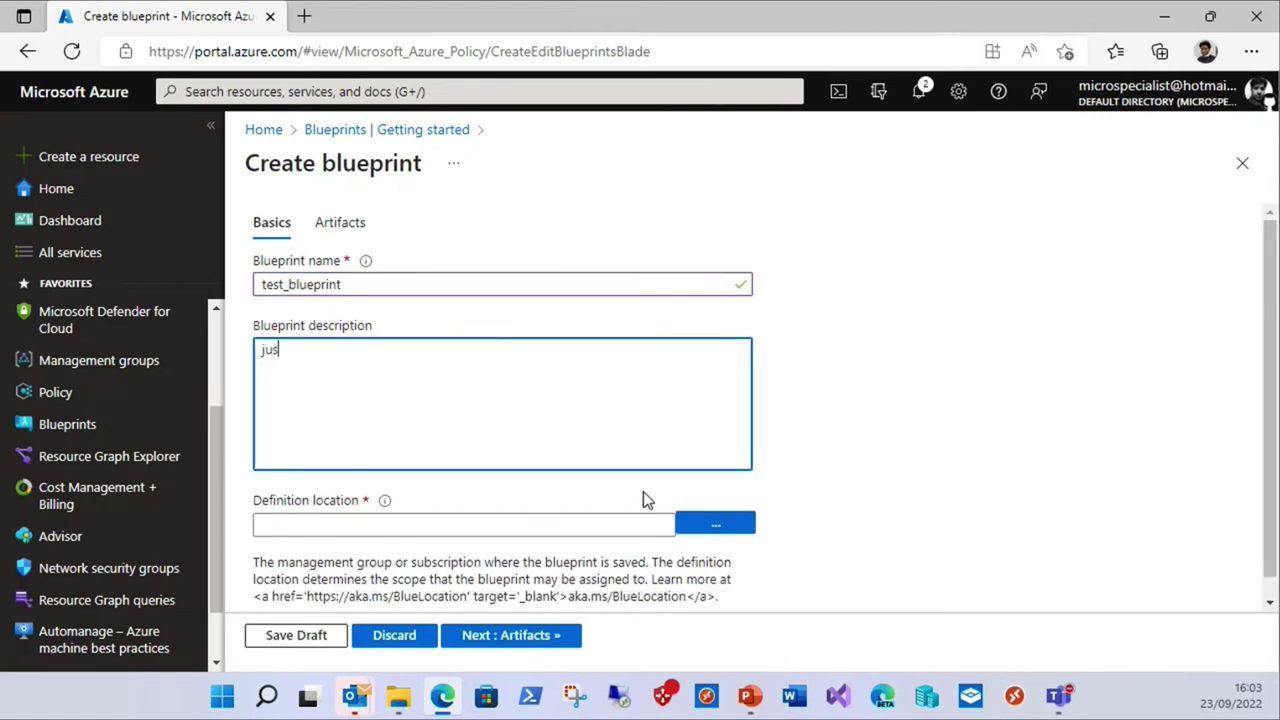
text(t for testing)
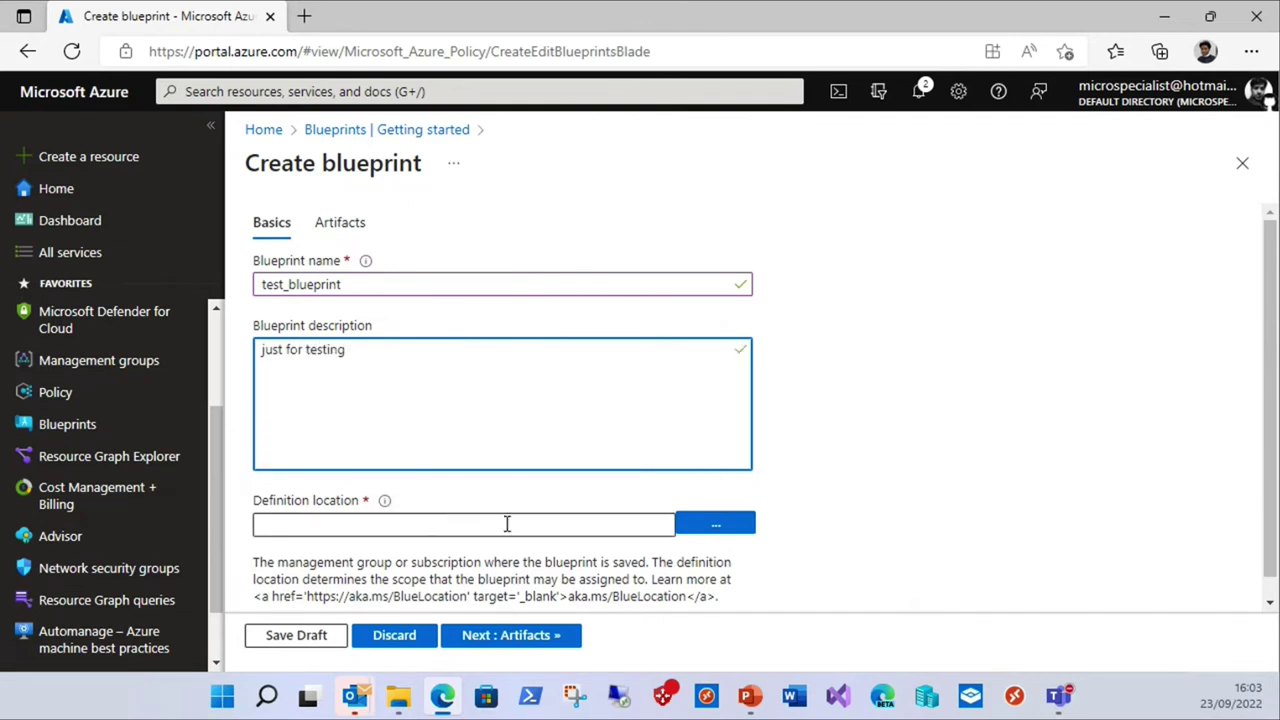
Set the blueprint's definition location to the Business management group and continue to the artifacts.
click(708, 526)
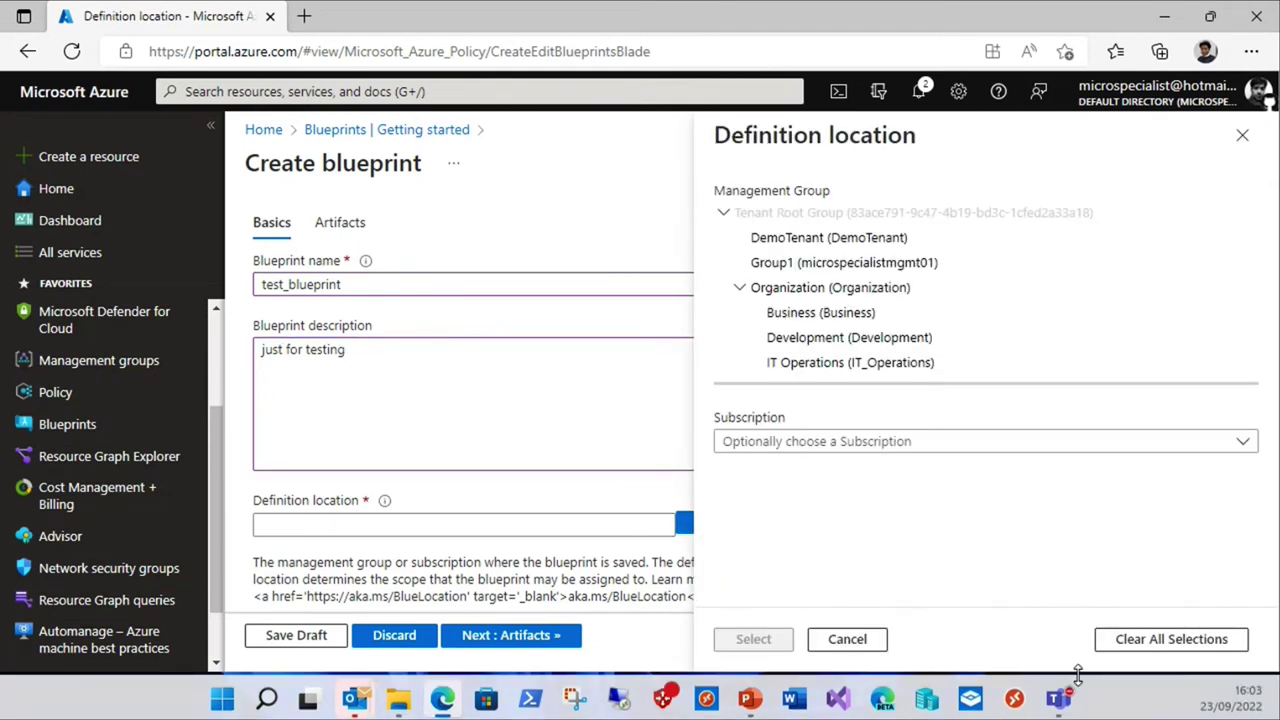
click(812, 313)
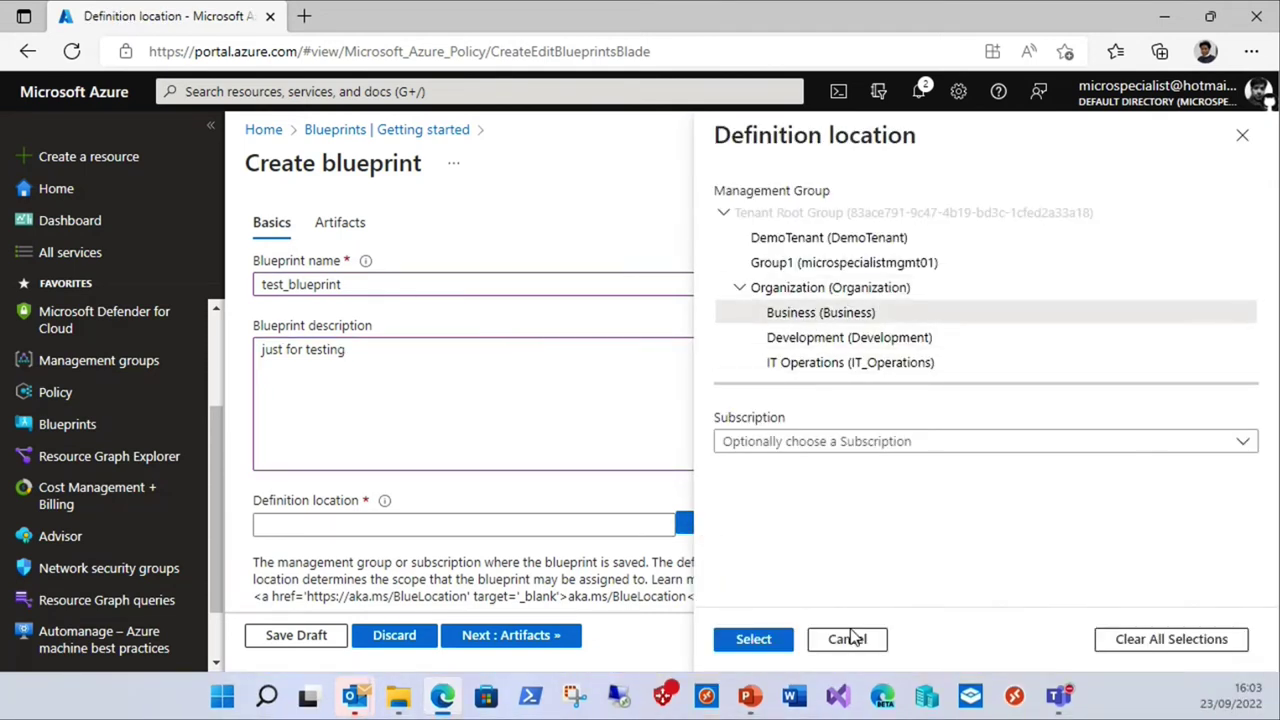
click(765, 640)
click(538, 637)
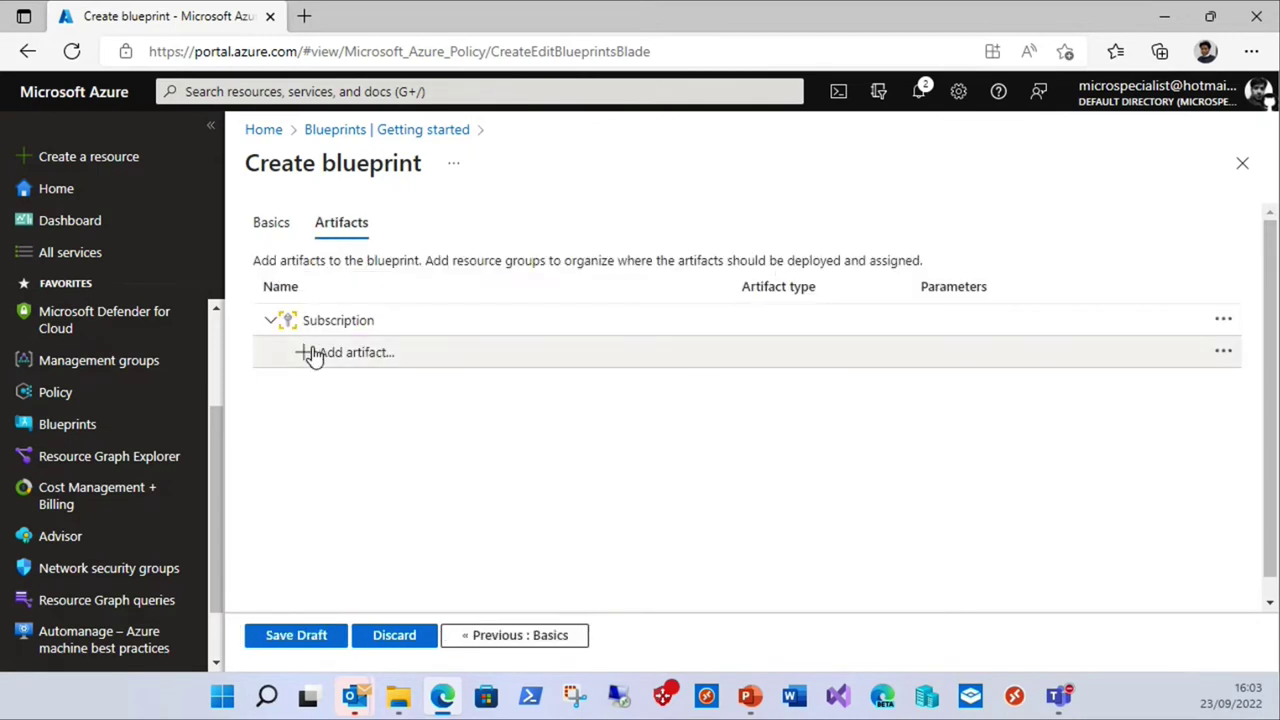
Start adding a Resource group artifact to the subscription with the display name standard-rg.
click(314, 354)
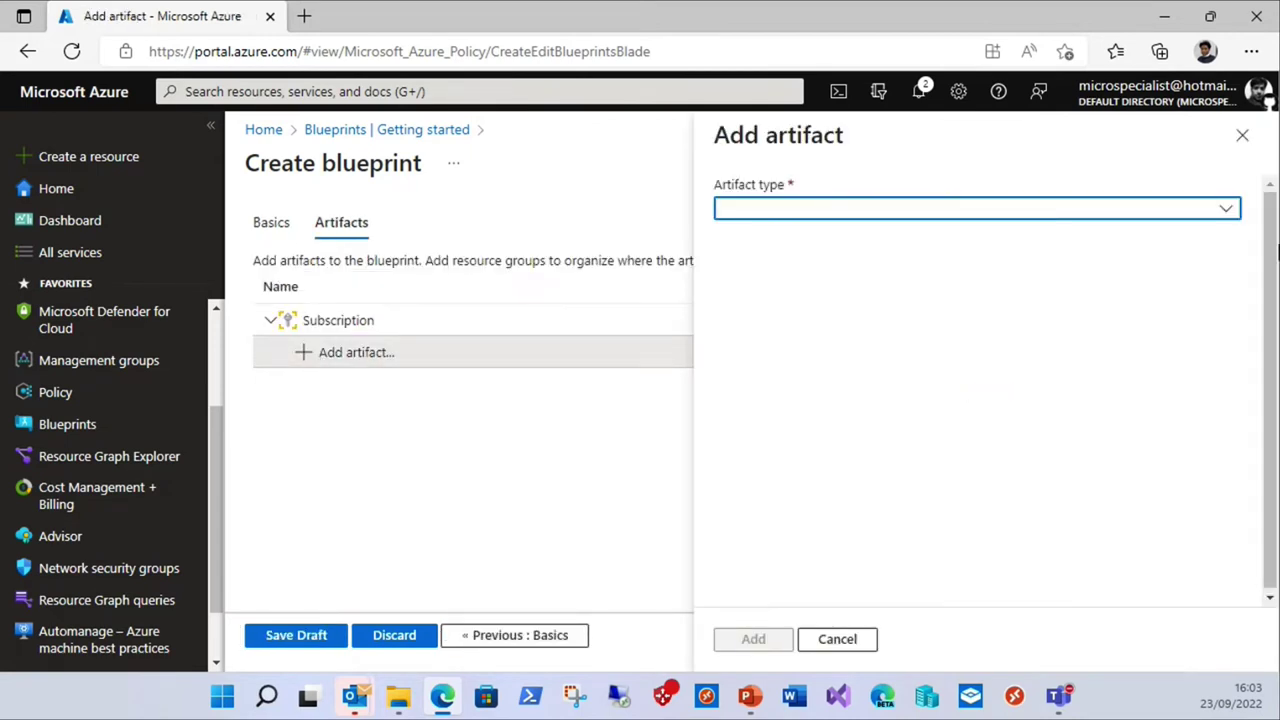
click(1228, 210)
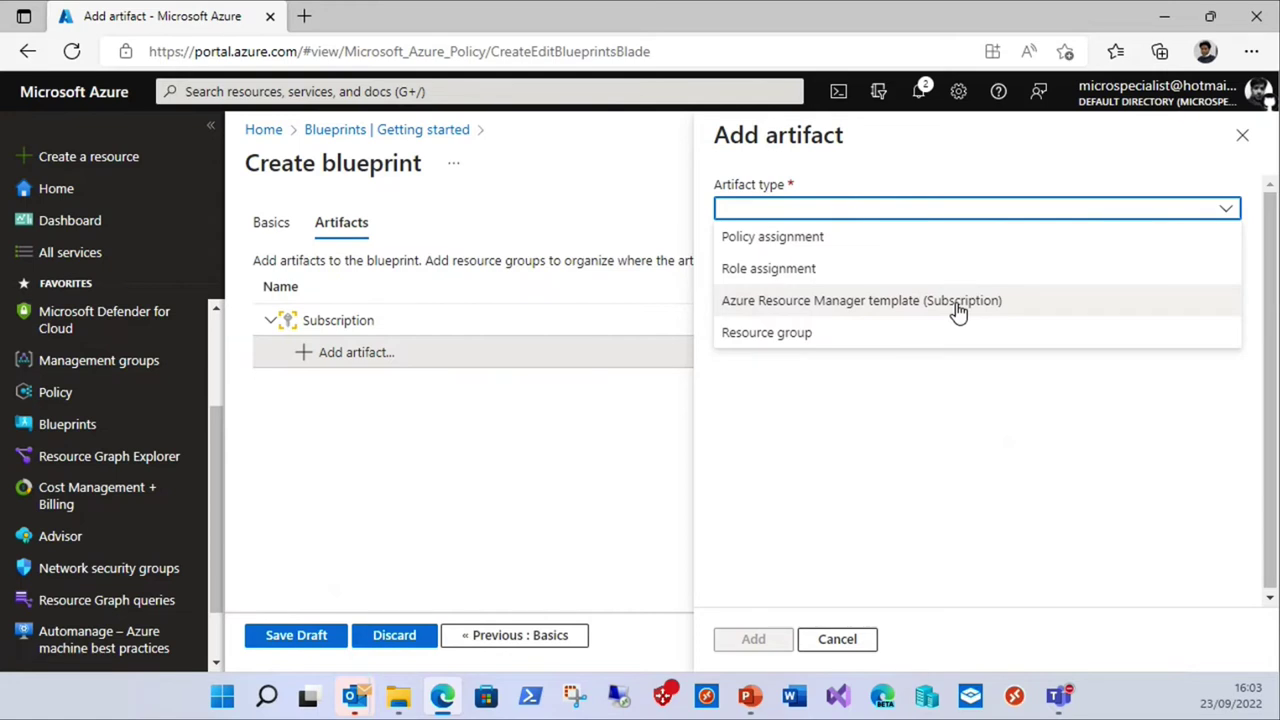
click(778, 331)
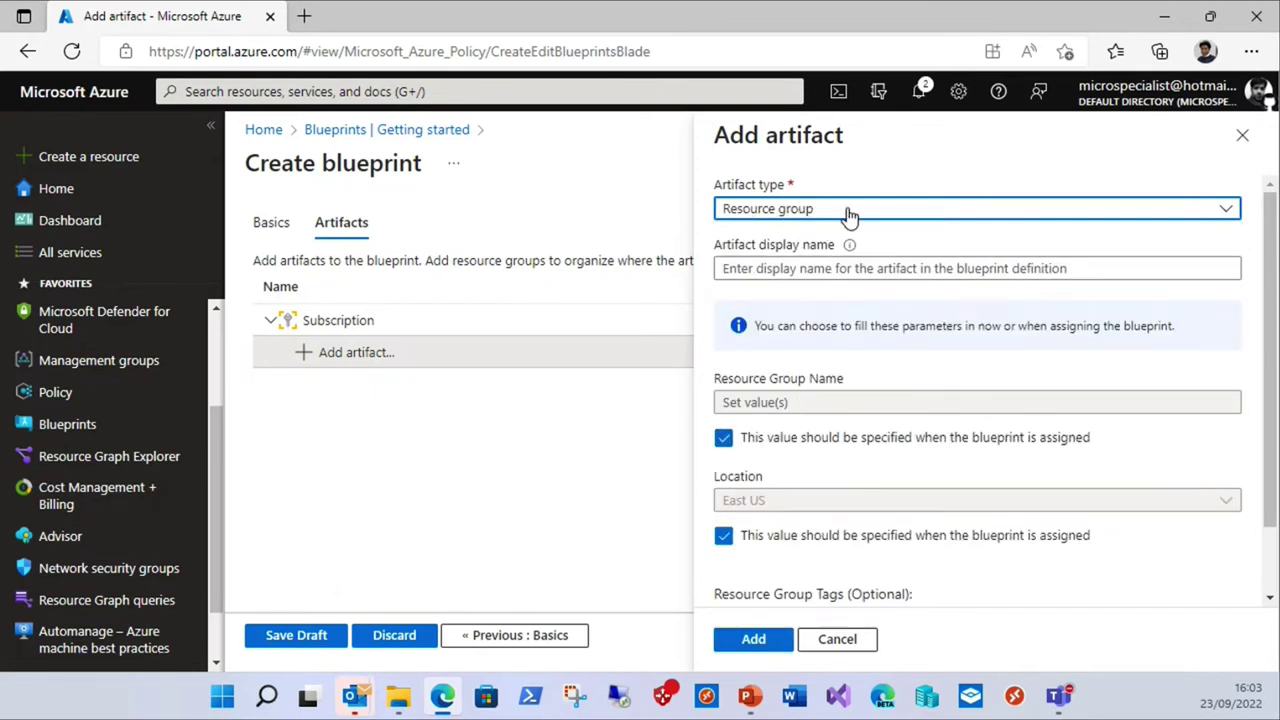
click(878, 268)
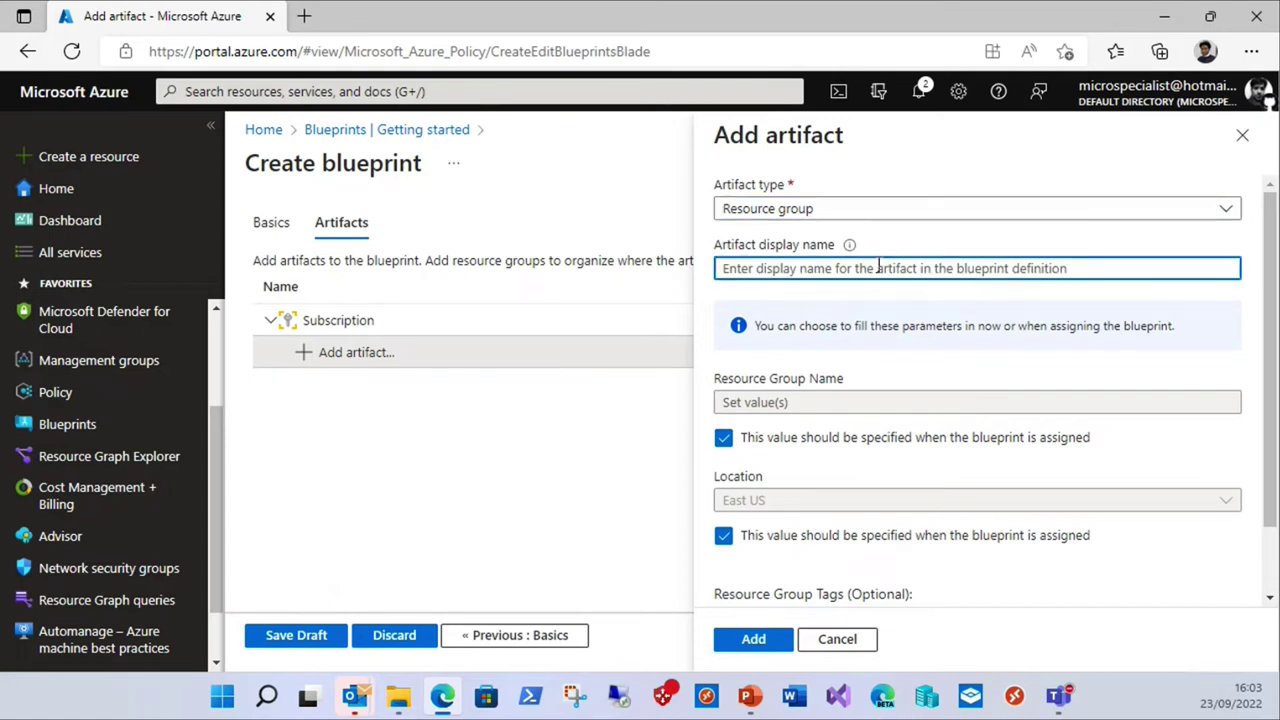
text(standard-)
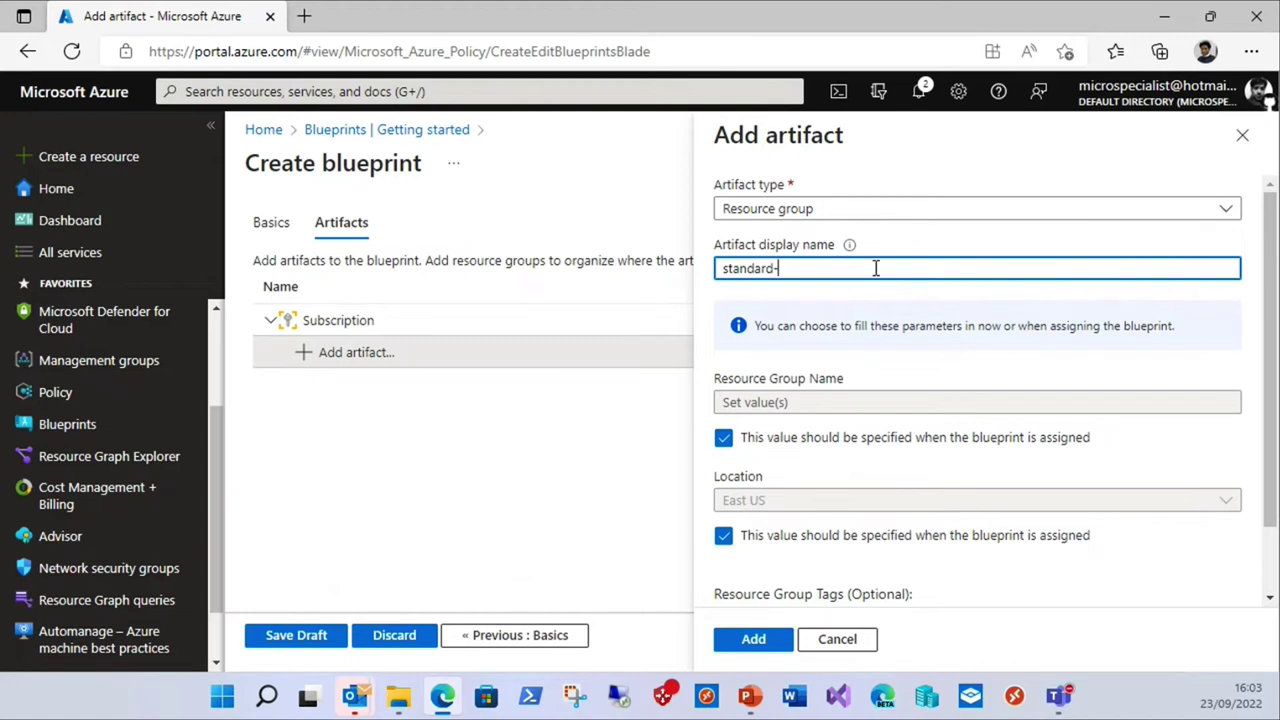
text(rg)
scroll(883, 344, down, 1)
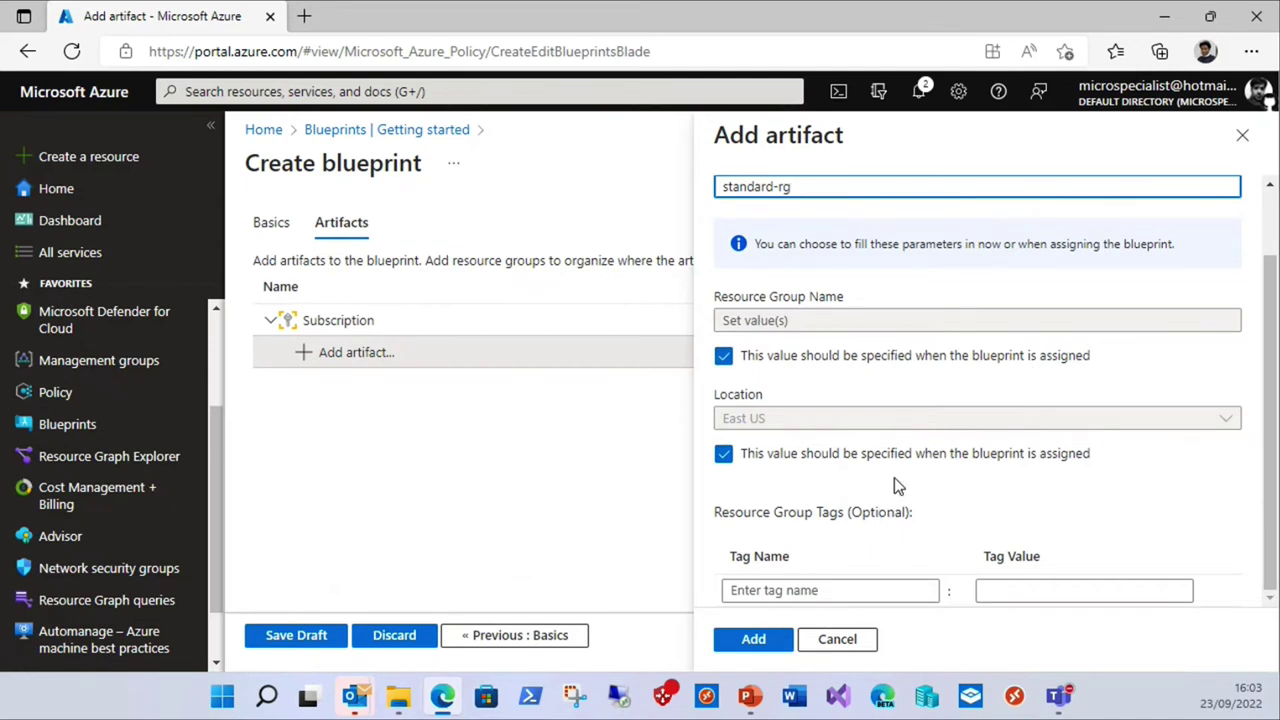
Turn off specifying the resource group name at blueprint assignment, then turn that option back on.
click(721, 361)
click(766, 320)
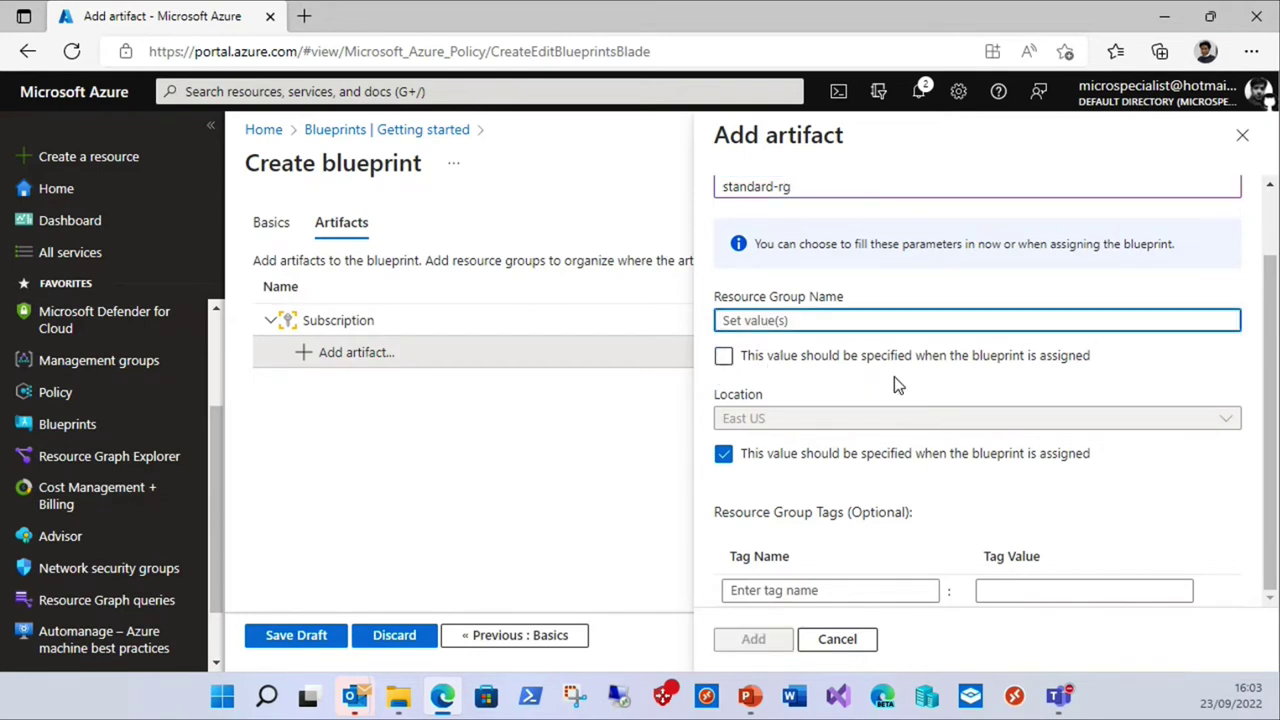
scroll(894, 378, up, 2)
scroll(885, 371, down, 2)
click(723, 356)
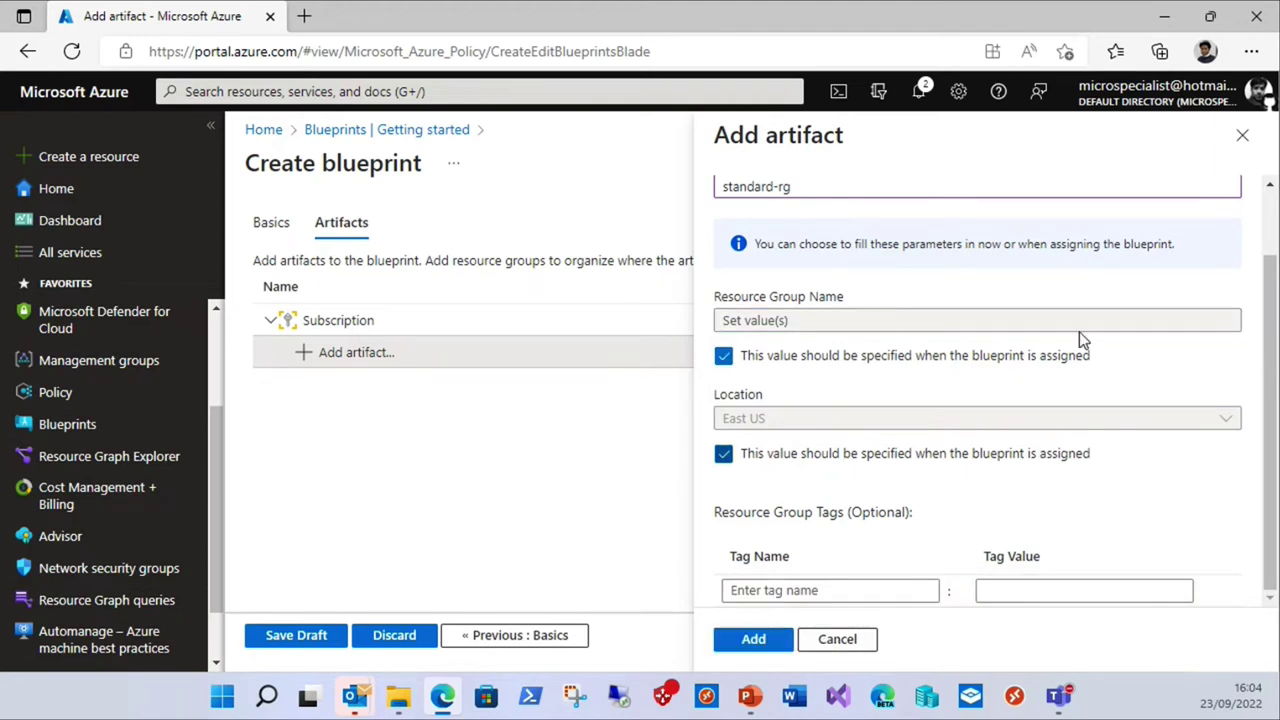
Discard the unsaved resource group artifact and leave blueprint creation for the portal home page.
click(1242, 134)
click(736, 157)
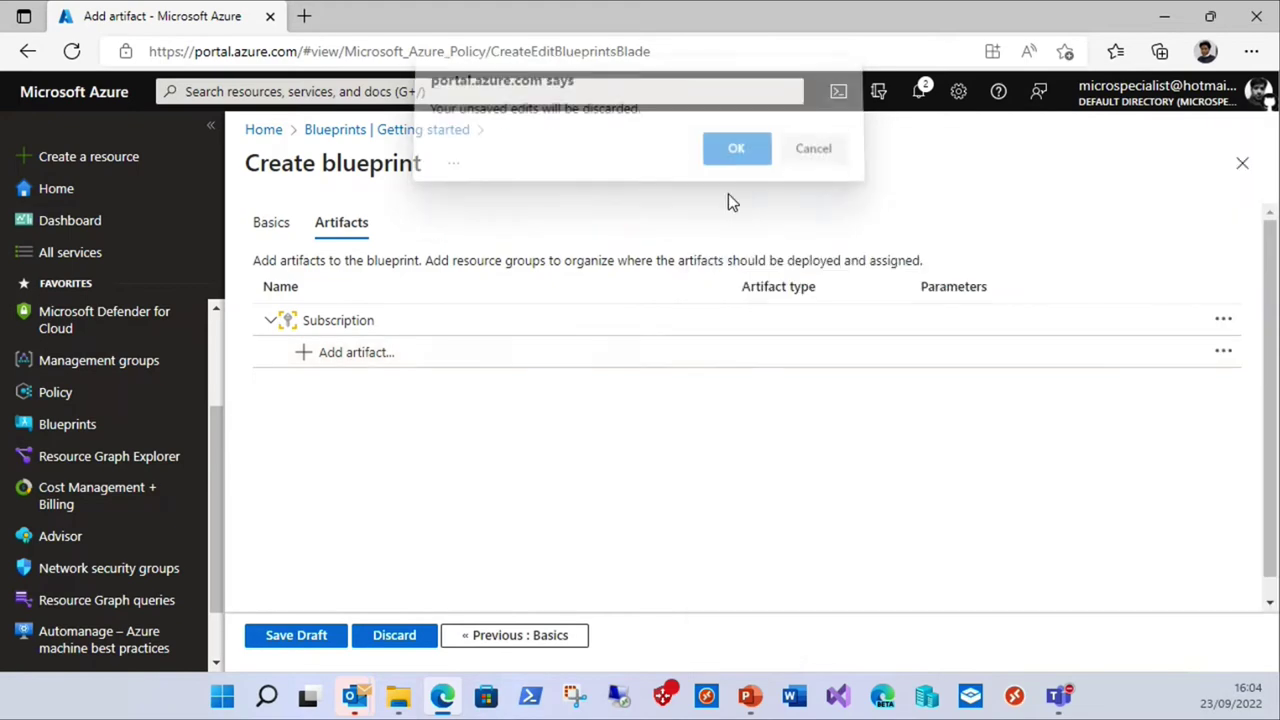
click(266, 131)
Open the assigned blueprints in Azure Blueprints and widen the Assignment name column to show the full names.
scroll(457, 421, down, 3)
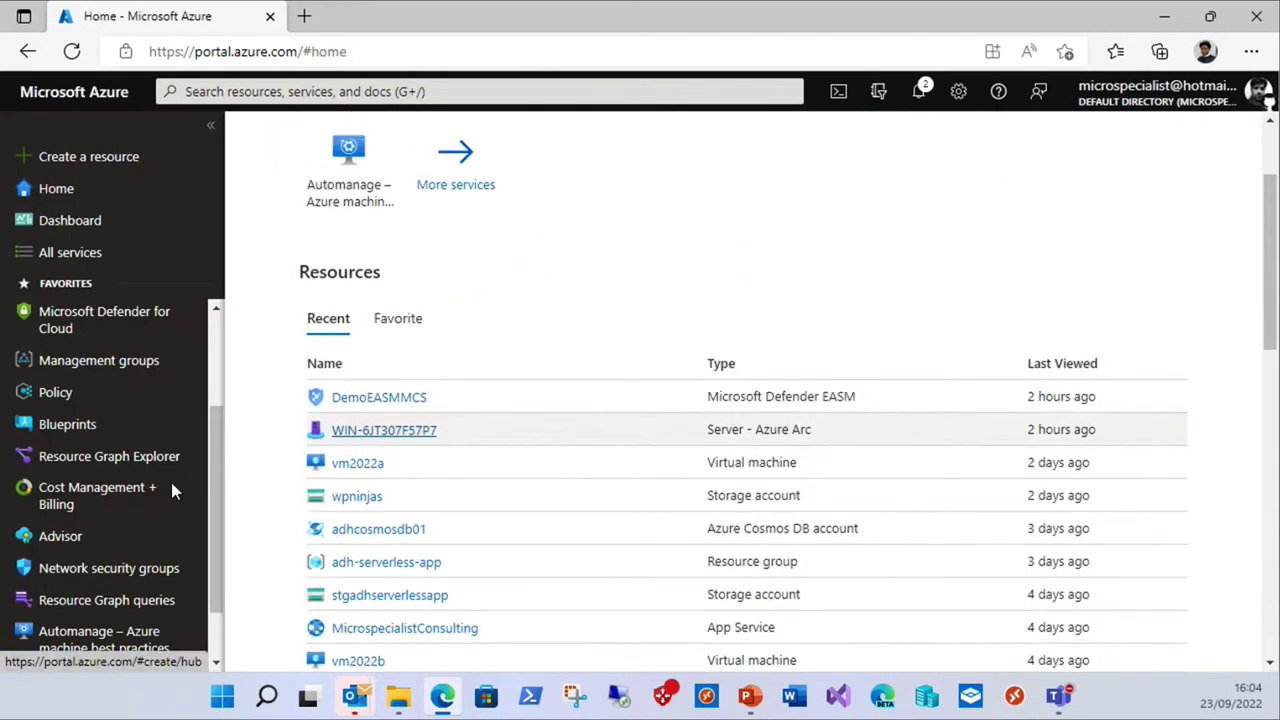
click(58, 423)
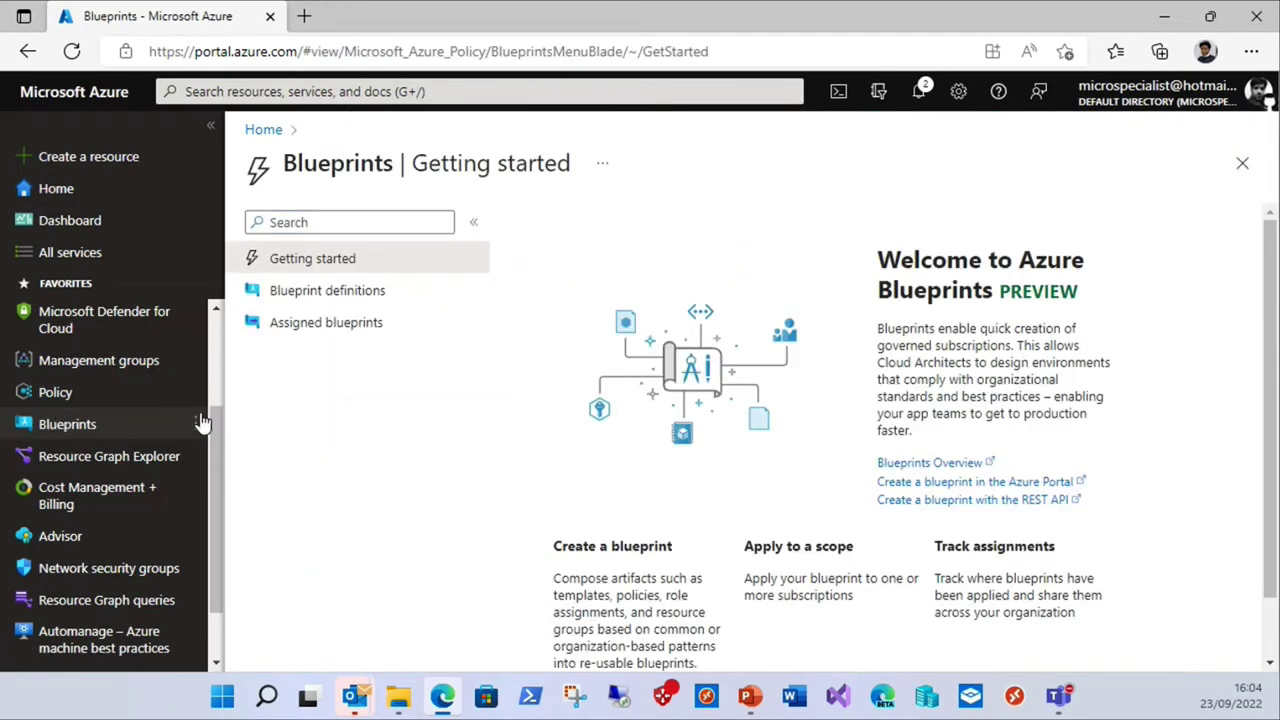
click(325, 322)
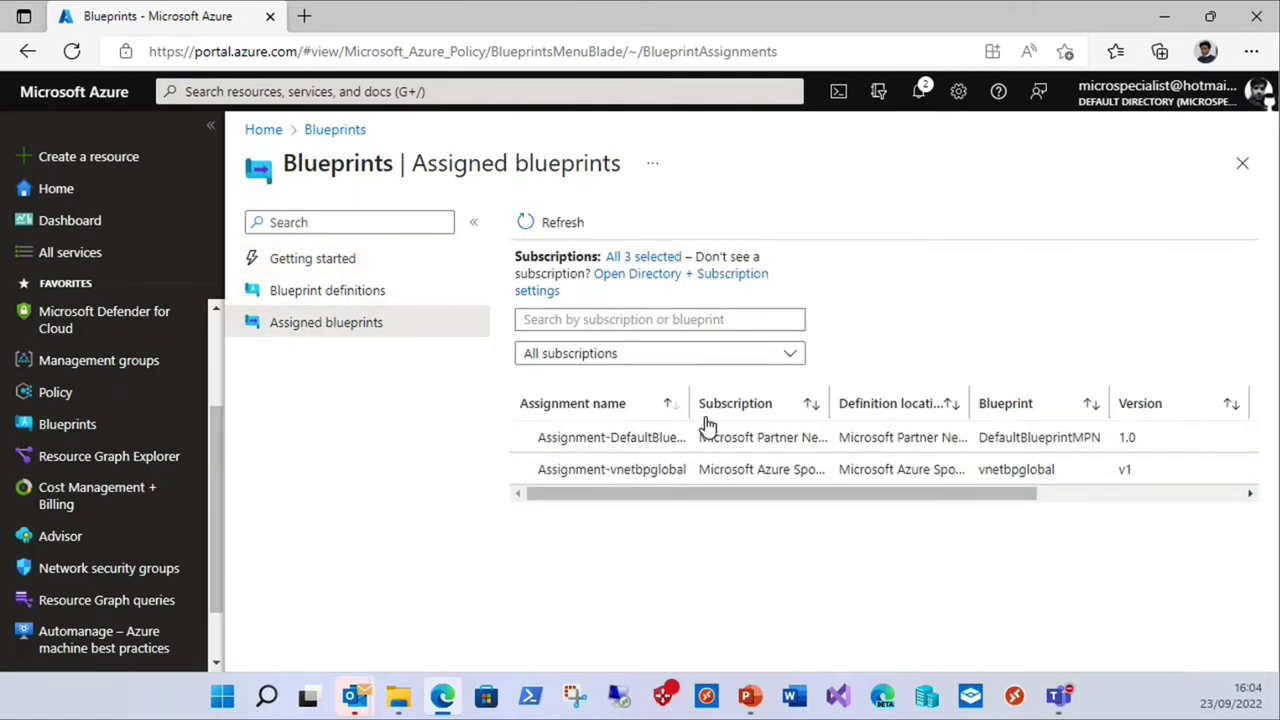
drag(690, 403, 894, 392)
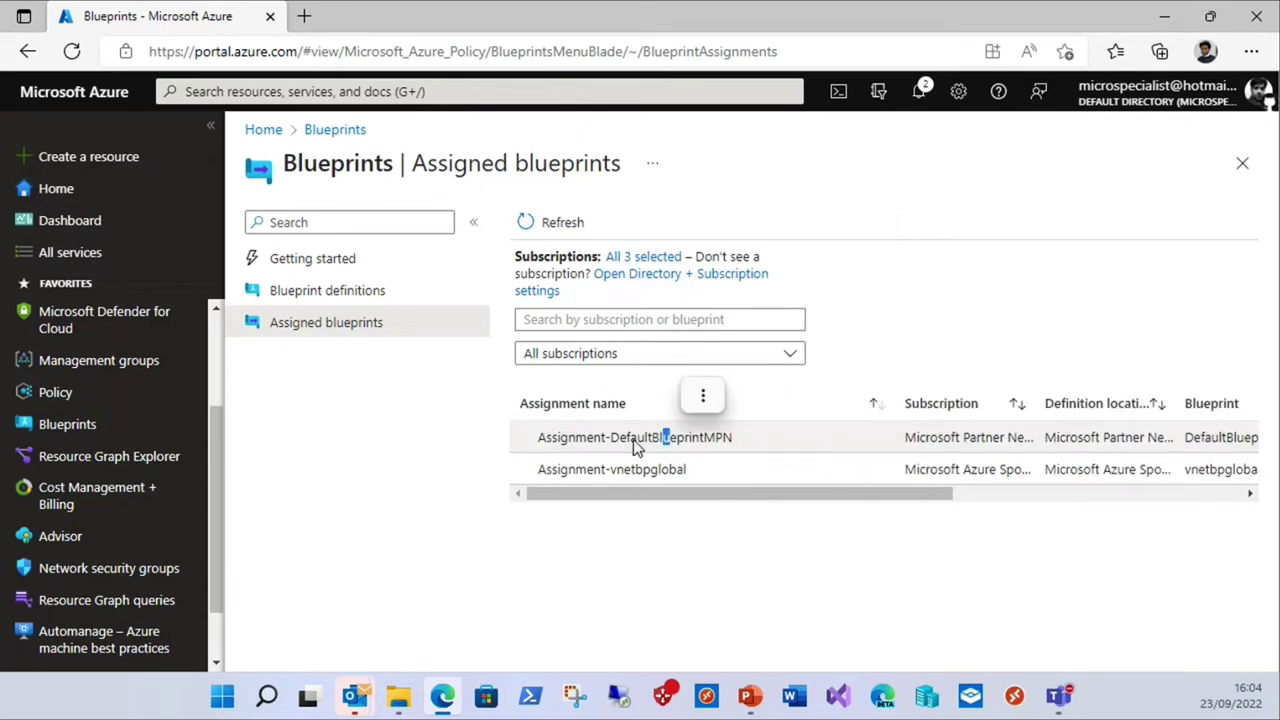
Examine the details and managed resources of Assignment-DefaultBlueprintMPN and return to the assigned blueprints.
click(593, 440)
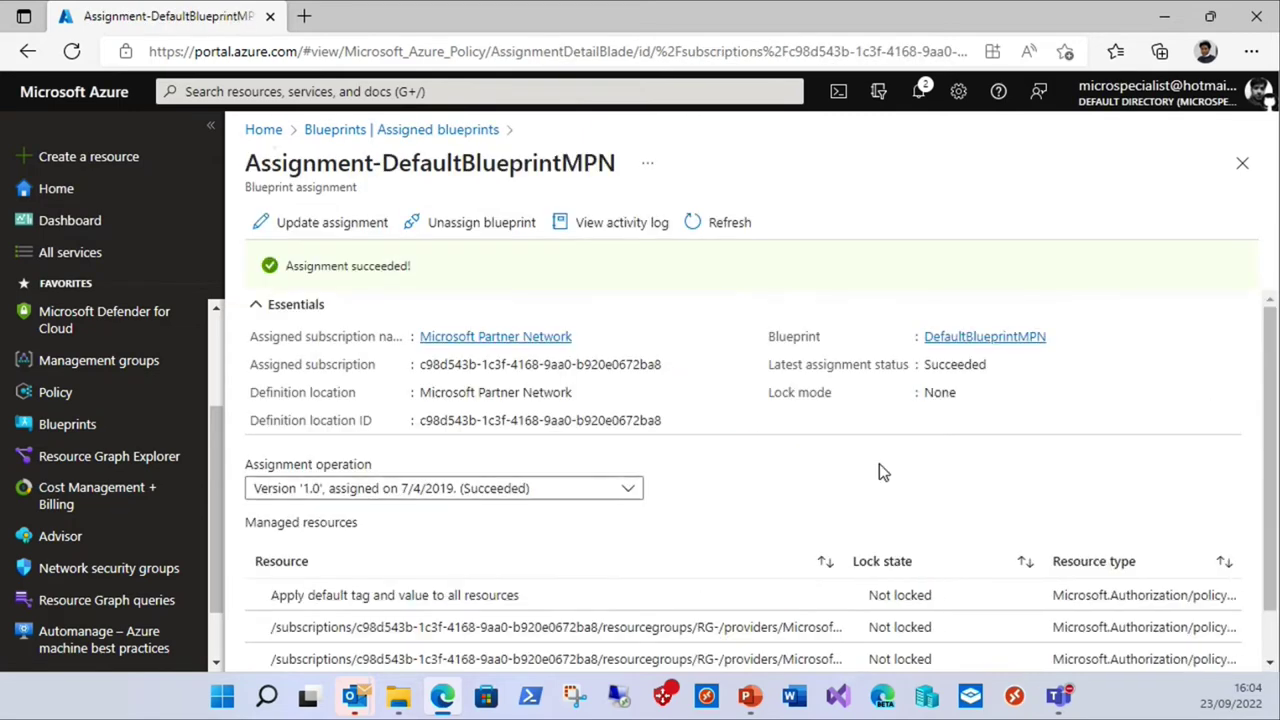
scroll(789, 432, down, 1)
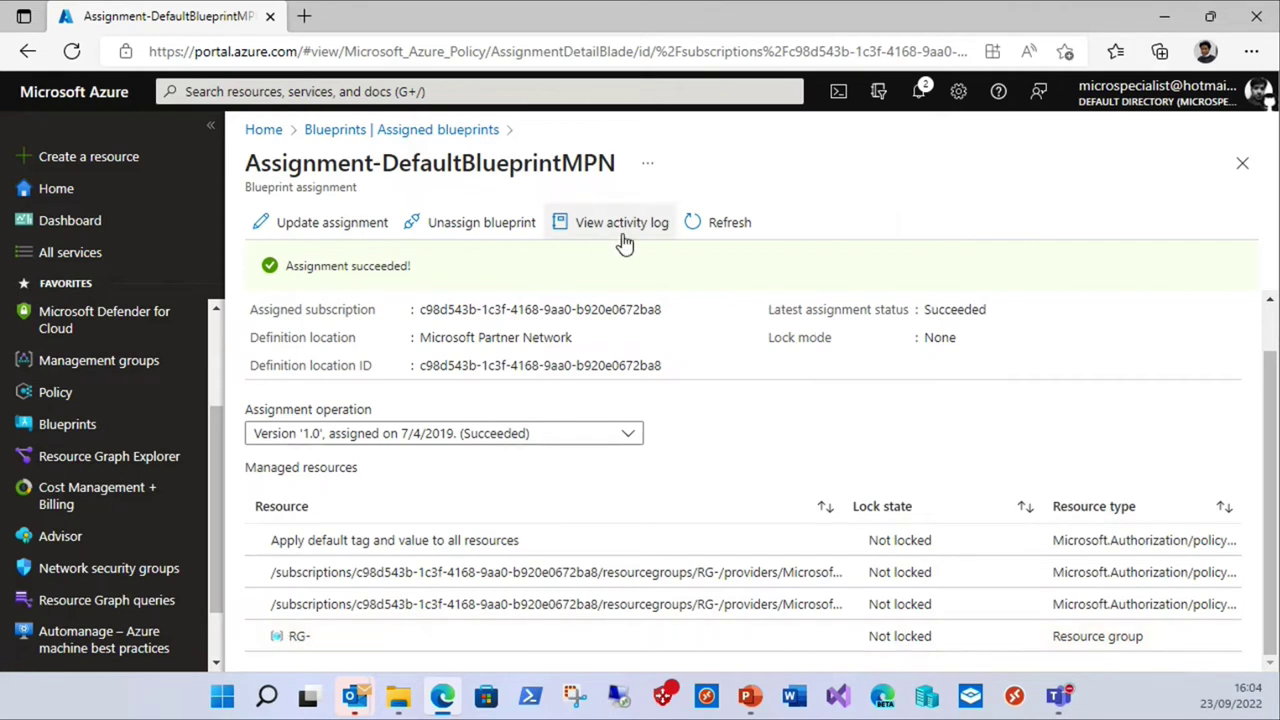
click(428, 130)
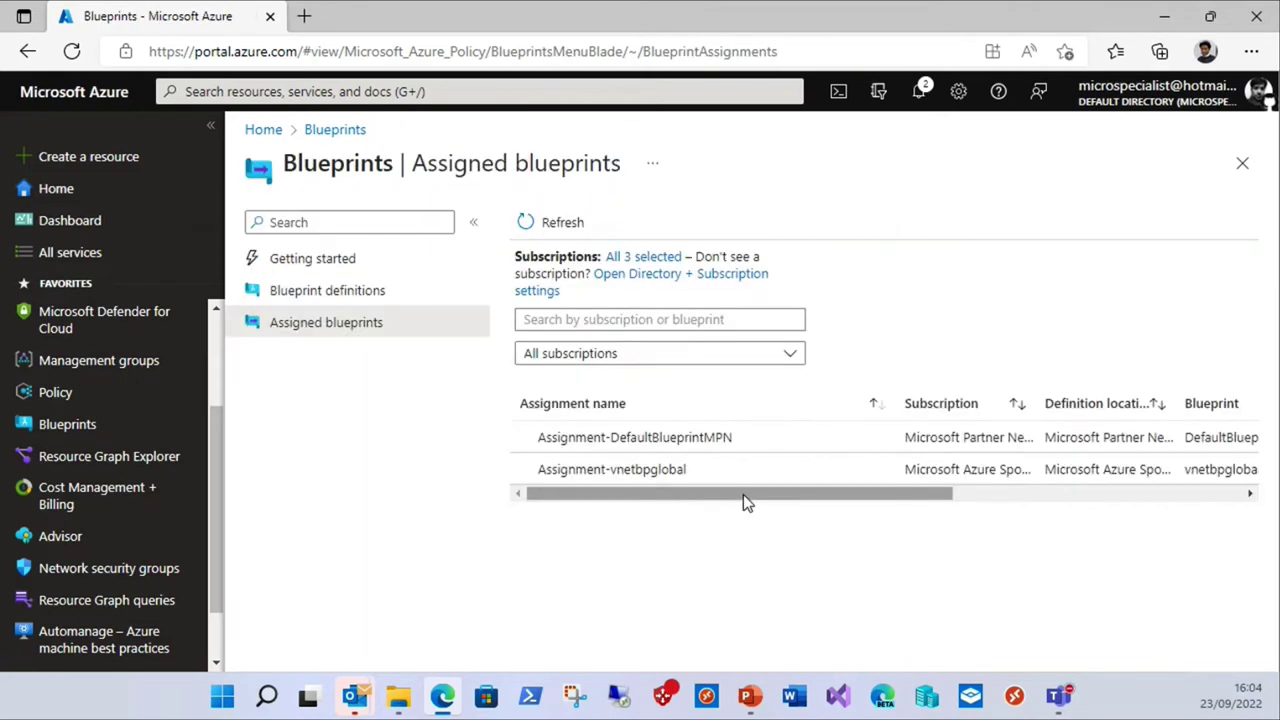
Examine the details and managed resources of Assignment-vnetbpglobal and return to the assigned blueprints.
drag(871, 493, 675, 528)
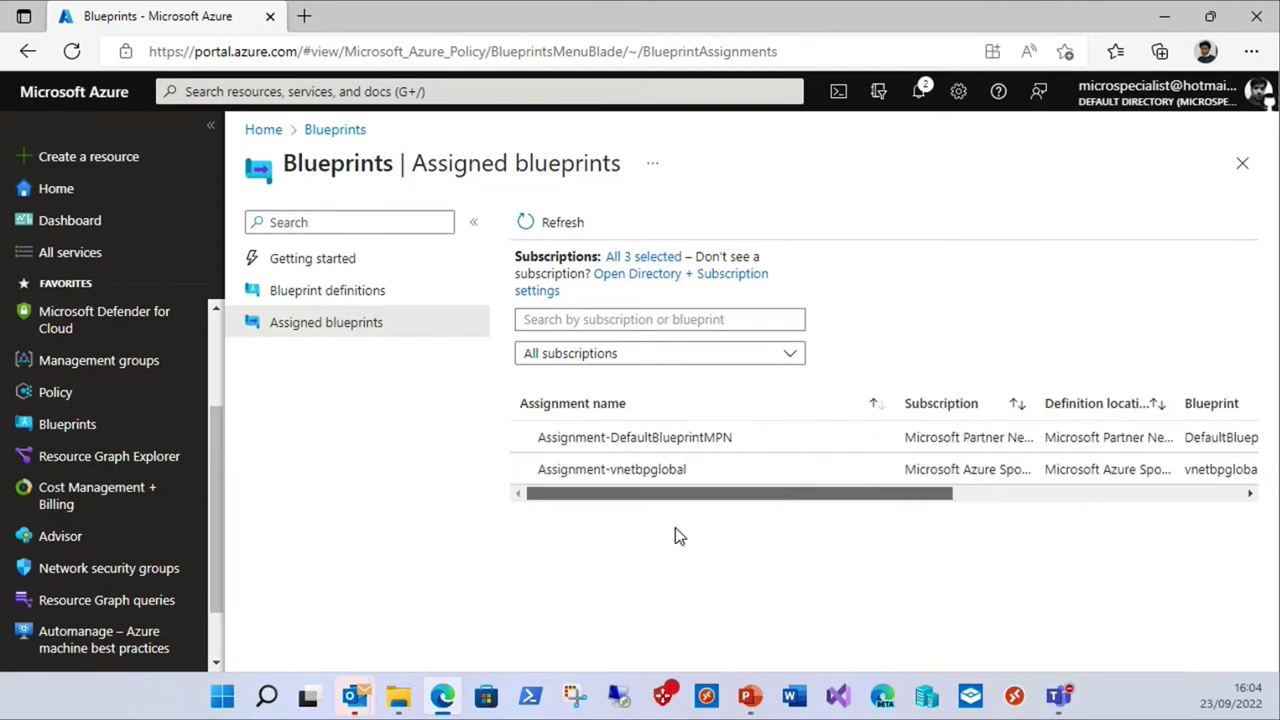
drag(597, 450, 605, 462)
click(630, 472)
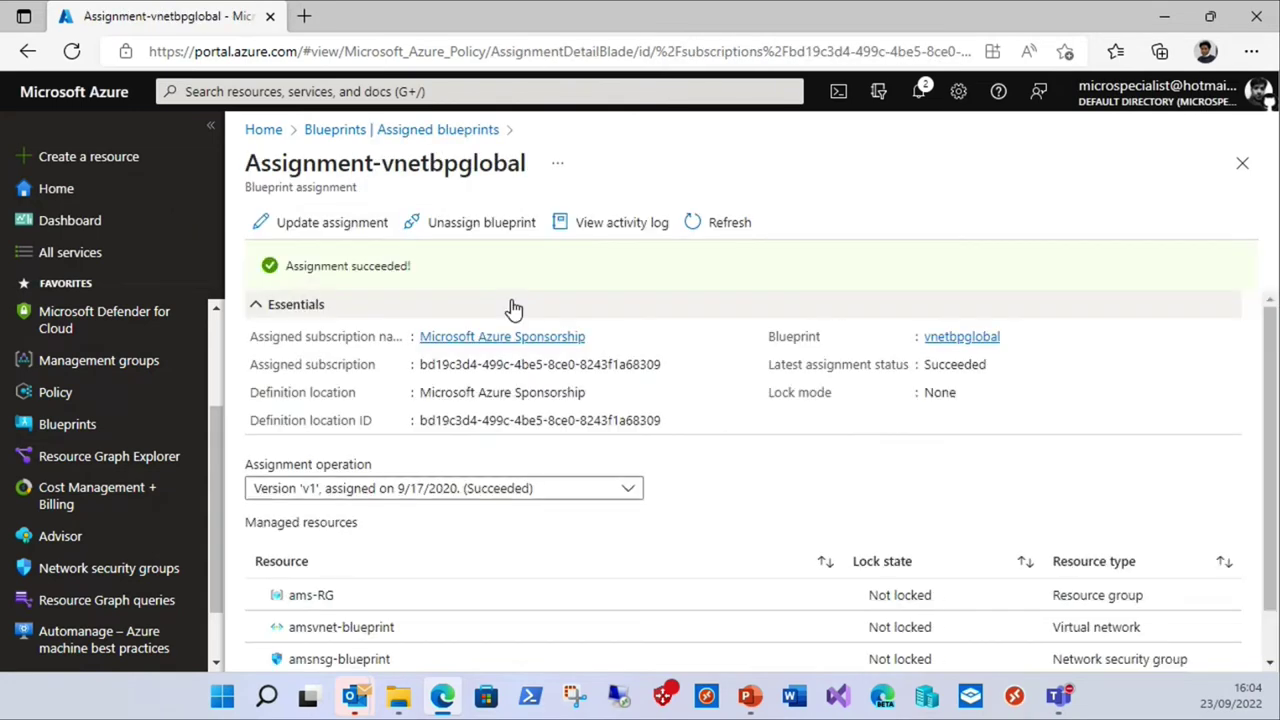
scroll(680, 423, down, 1)
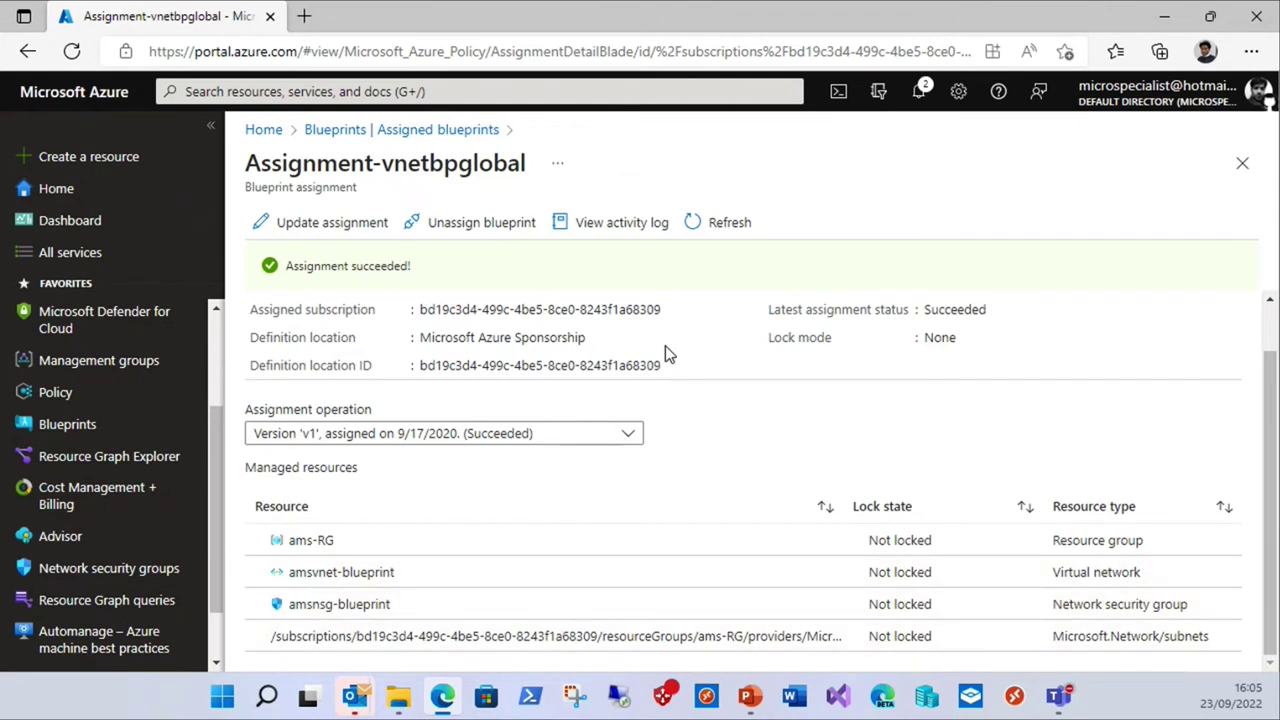
click(314, 137)
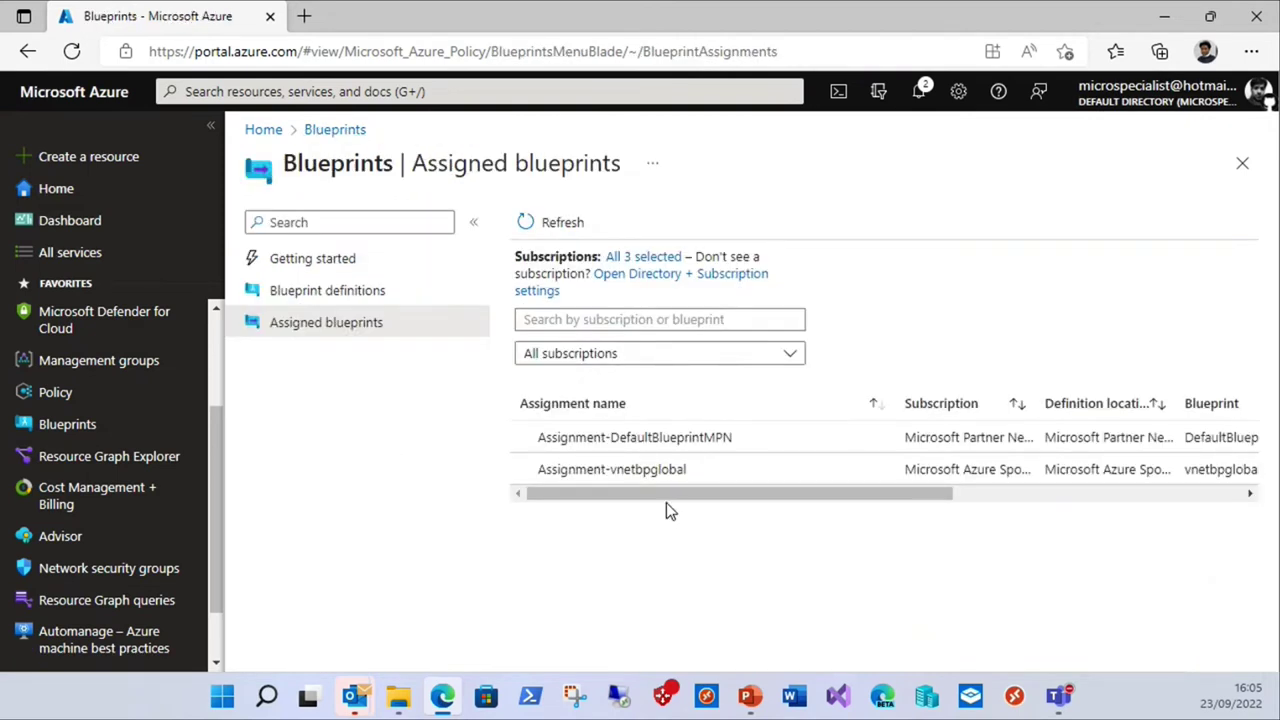
Open the Company_std blueprint from the blueprint definitions to review its artifacts.
click(347, 293)
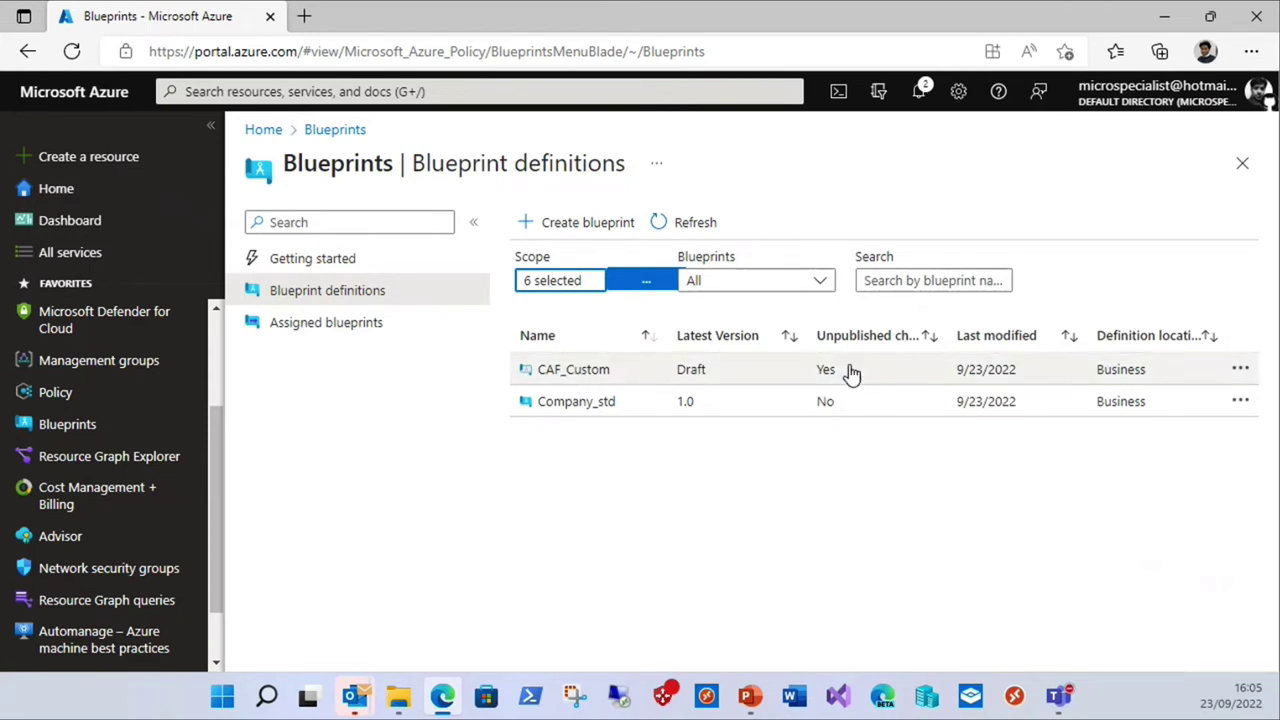
click(595, 406)
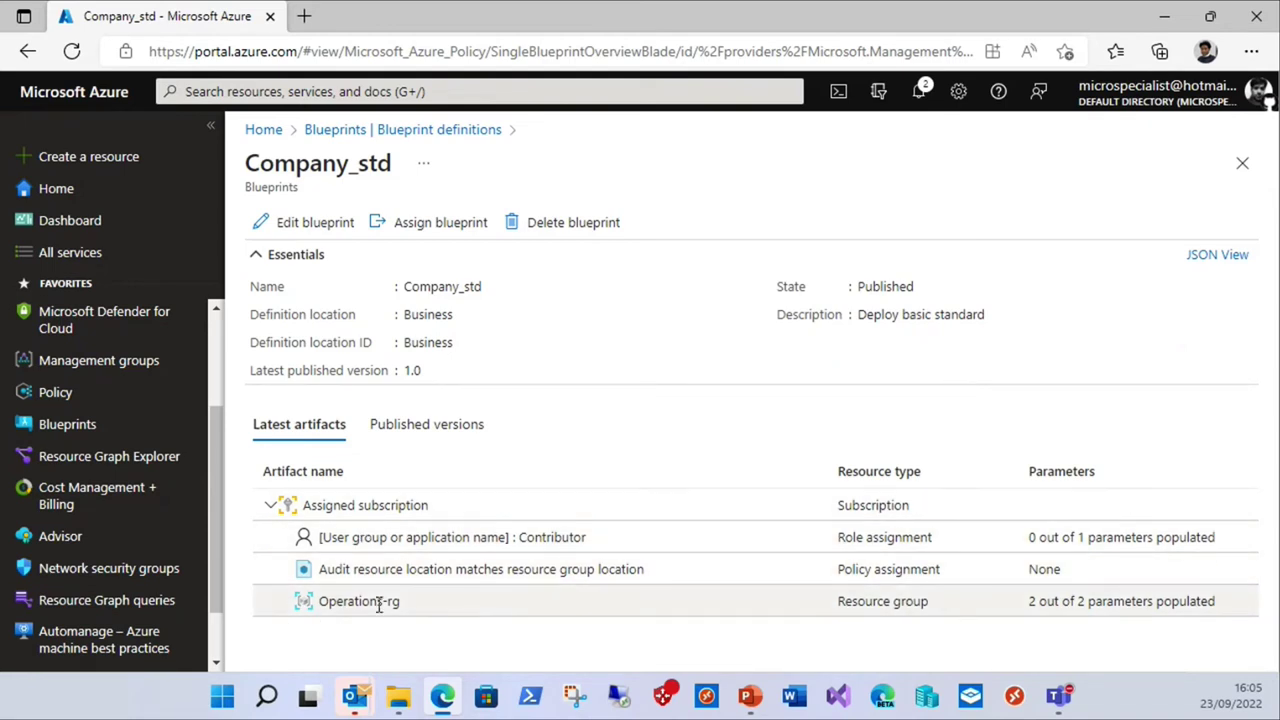
Open the blueprint assignment form for Company_std and review its subscription, location, version and lock settings.
click(441, 223)
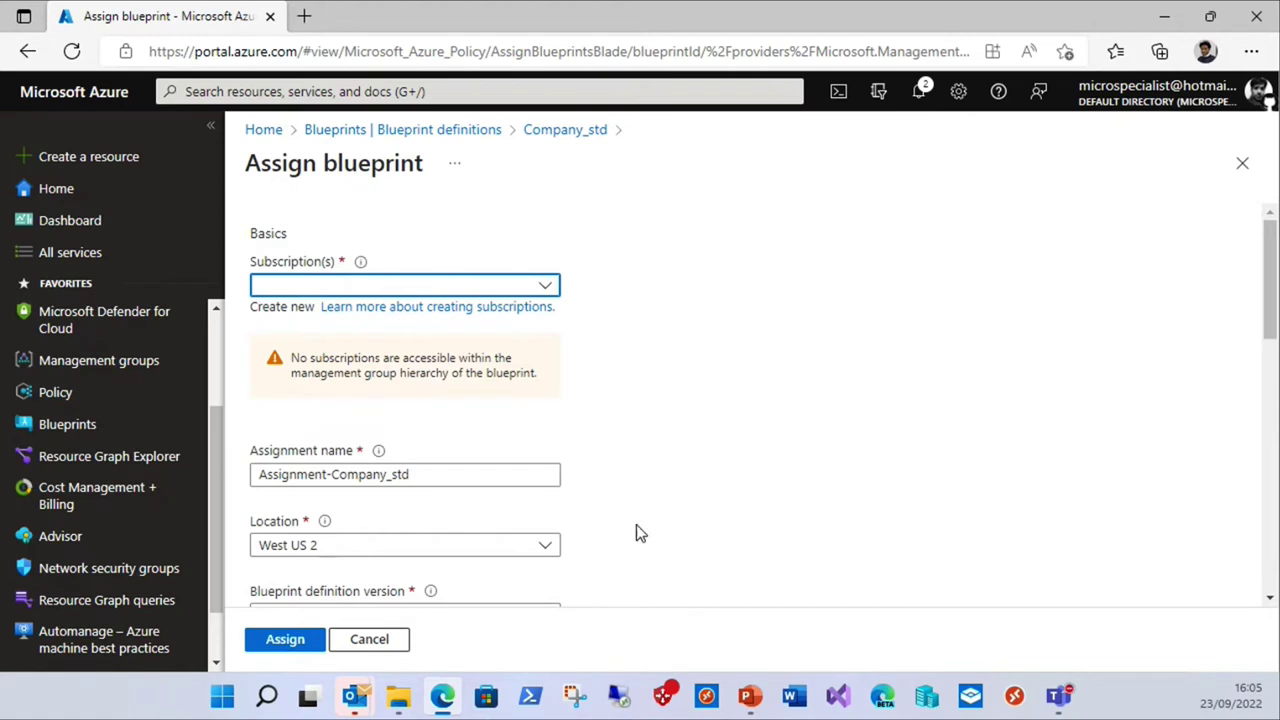
scroll(636, 524, down, 3)
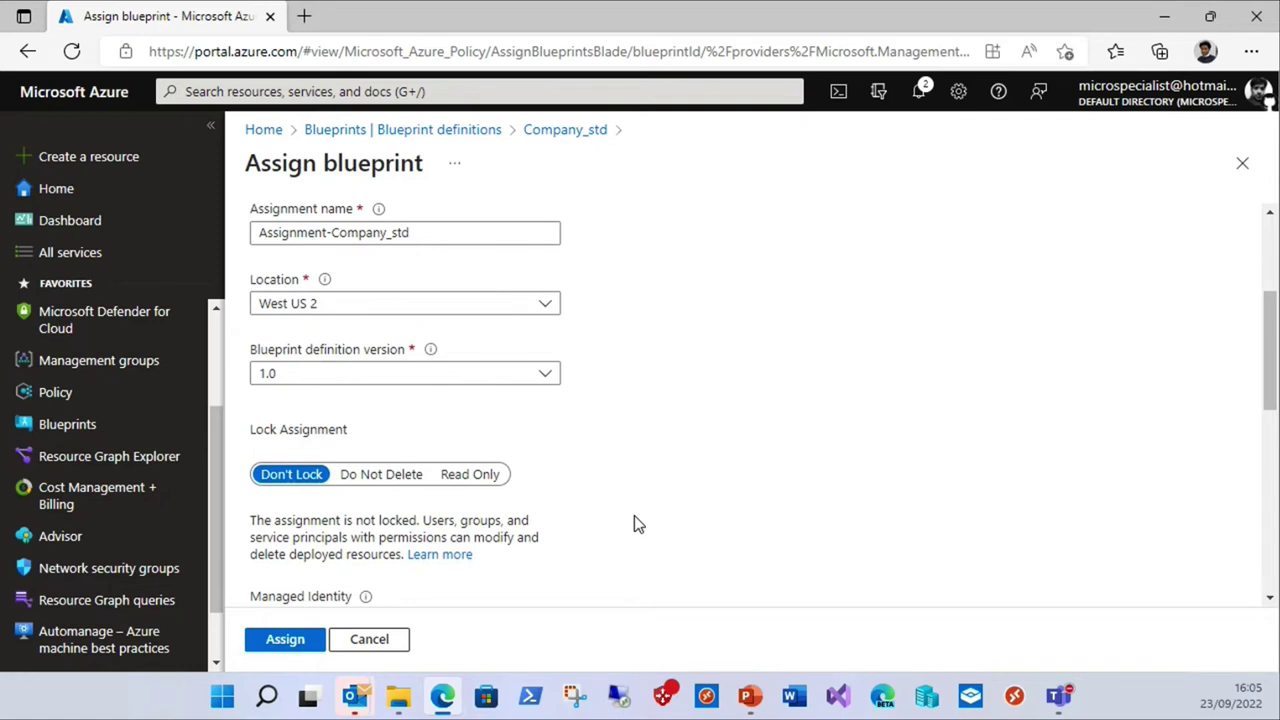
scroll(634, 515, up, 3)
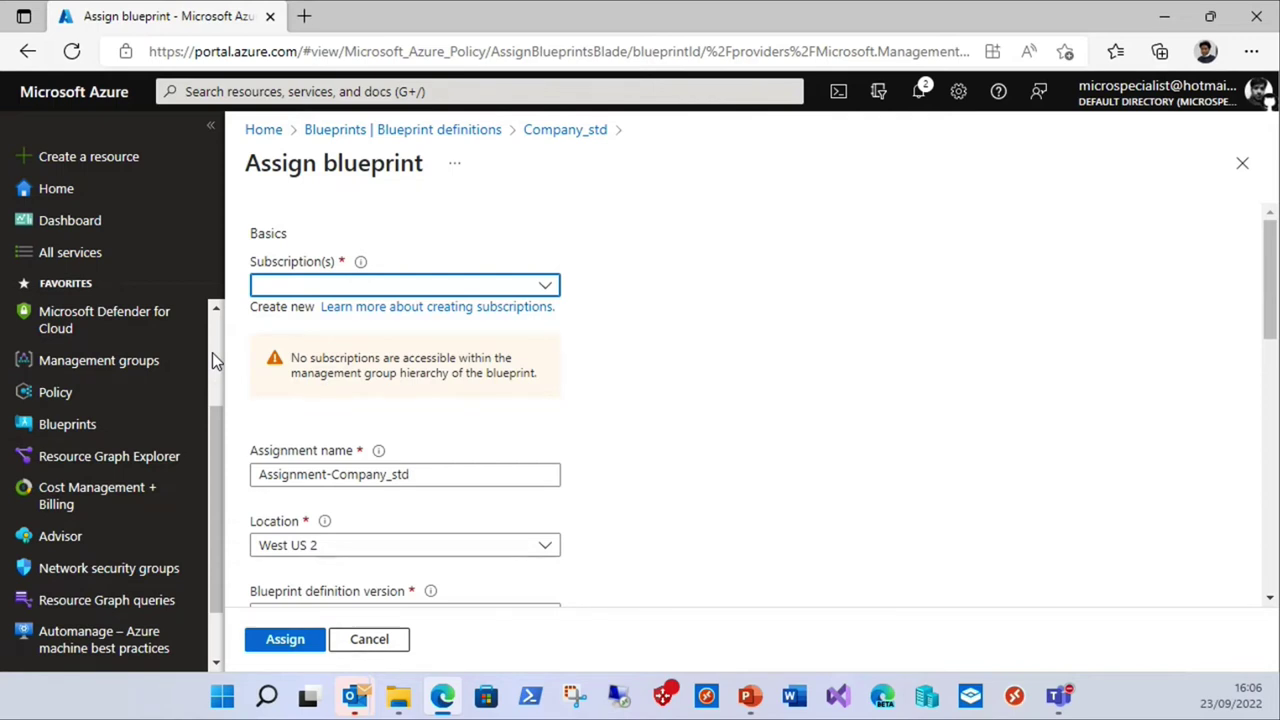
Look through the favorite services in the portal menu and switch to the PowerPoint presentation.
scroll(212, 352, up, 3)
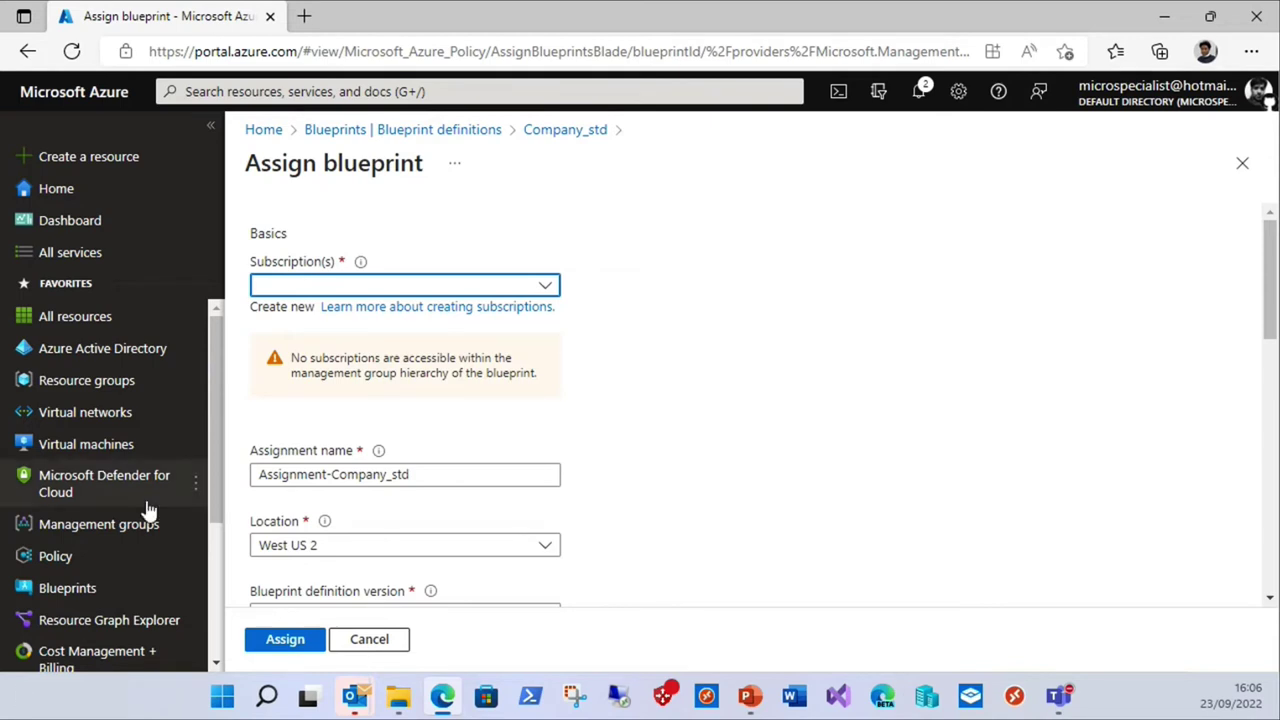
drag(216, 443, 226, 623)
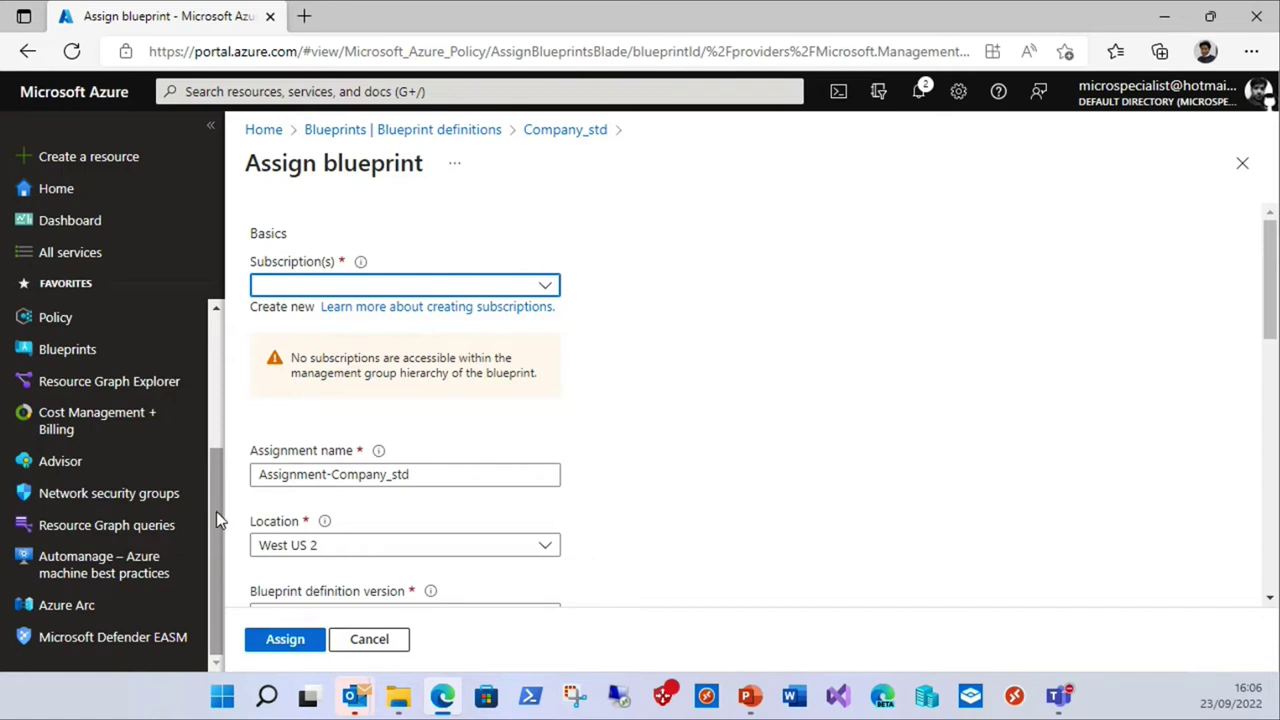
drag(216, 511, 216, 379)
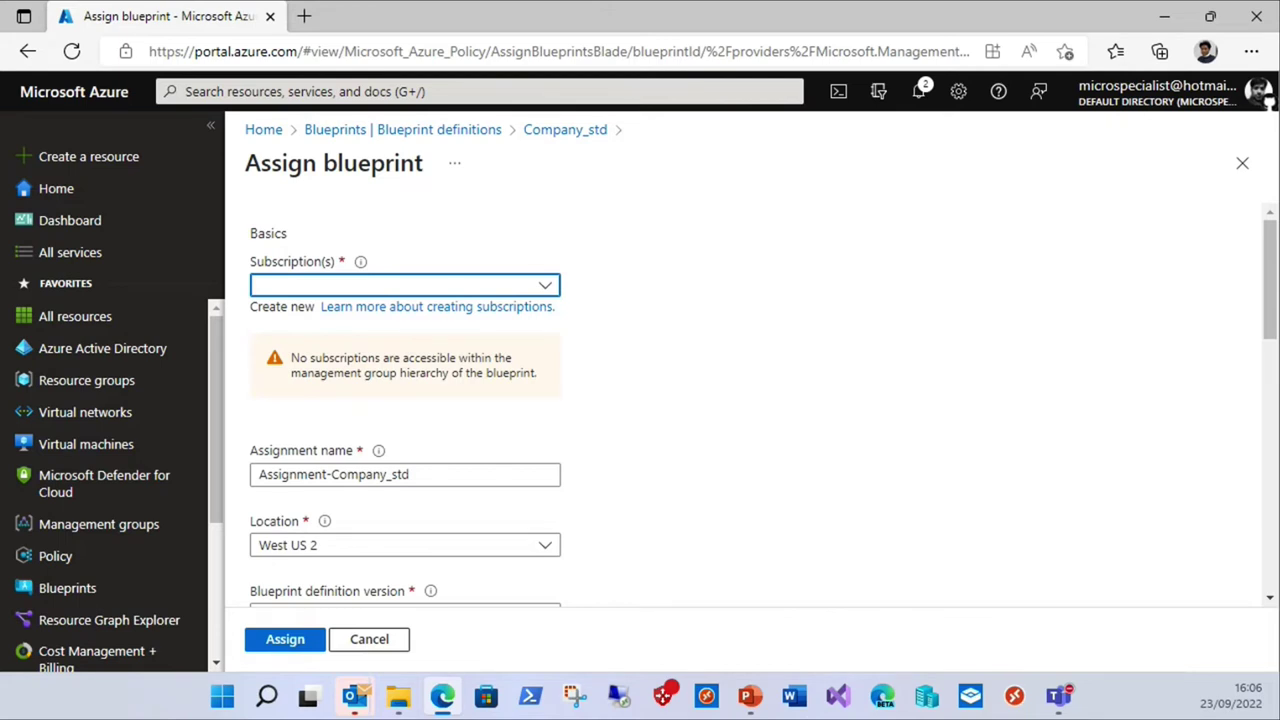
key(alt+Tab)
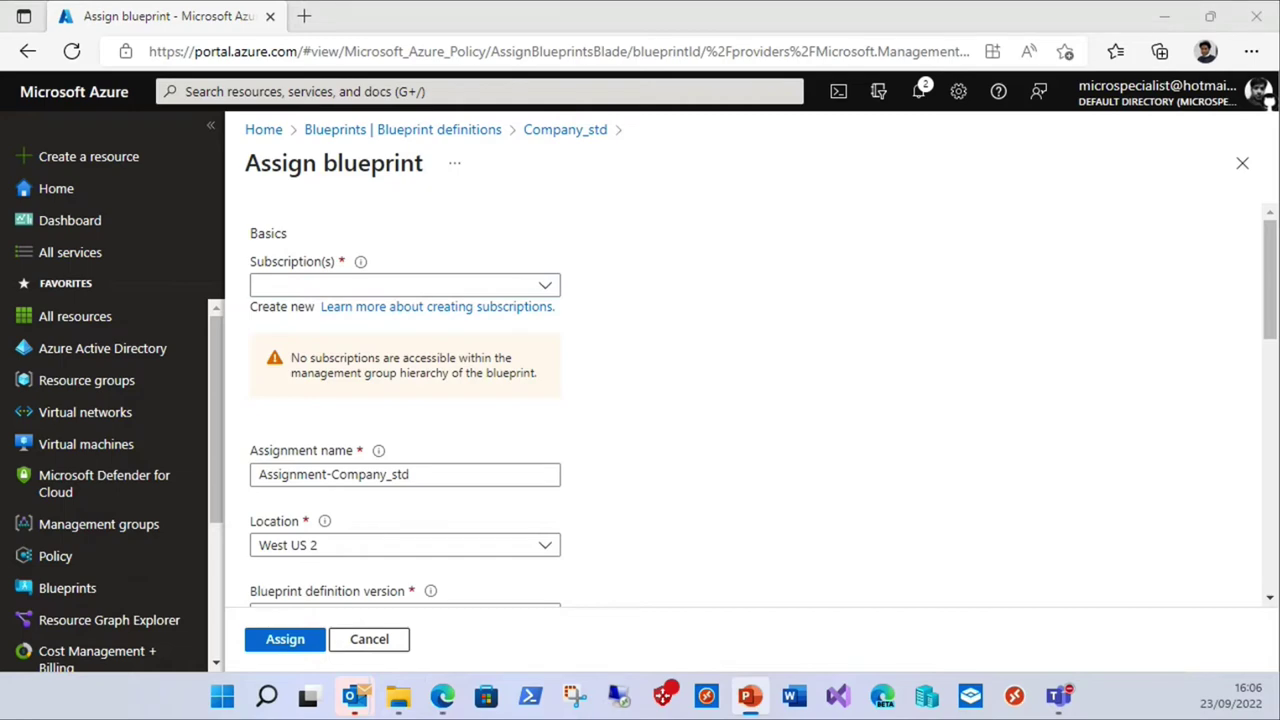
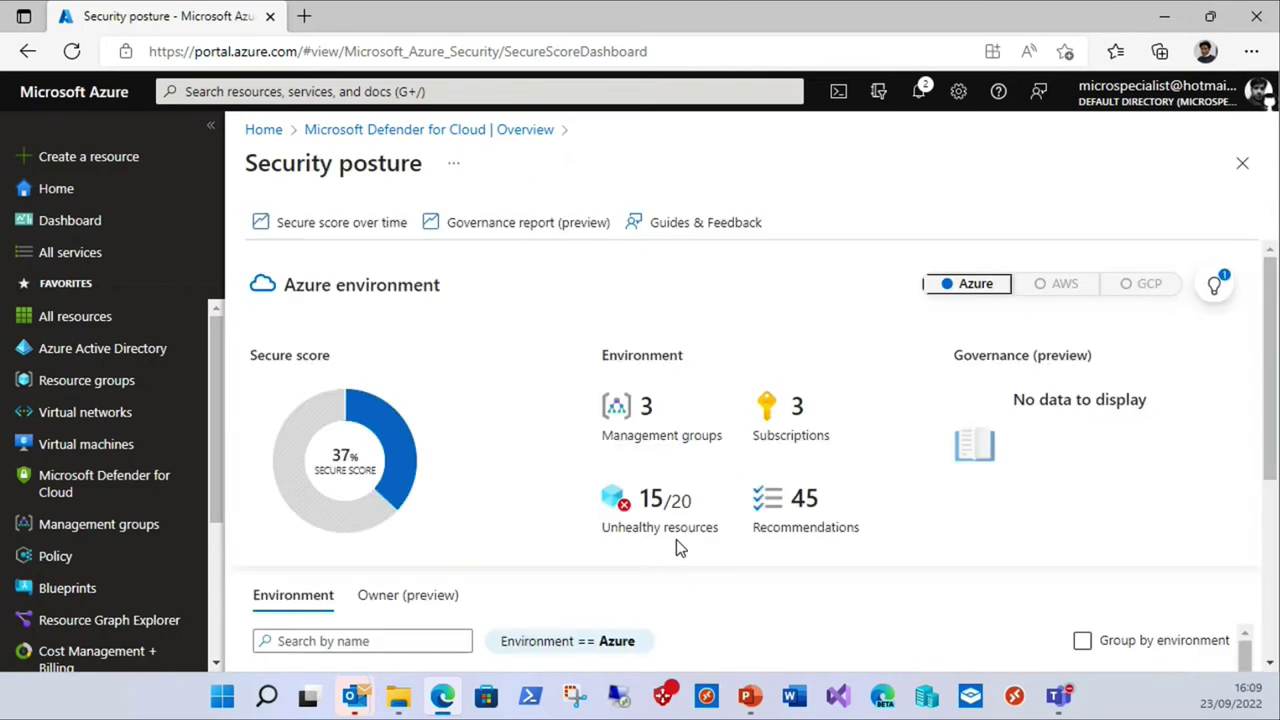
Open the security recommendations for the Microsoft Azure Sponsorship subscription and review the secure score controls list.
scroll(894, 286, down, 5)
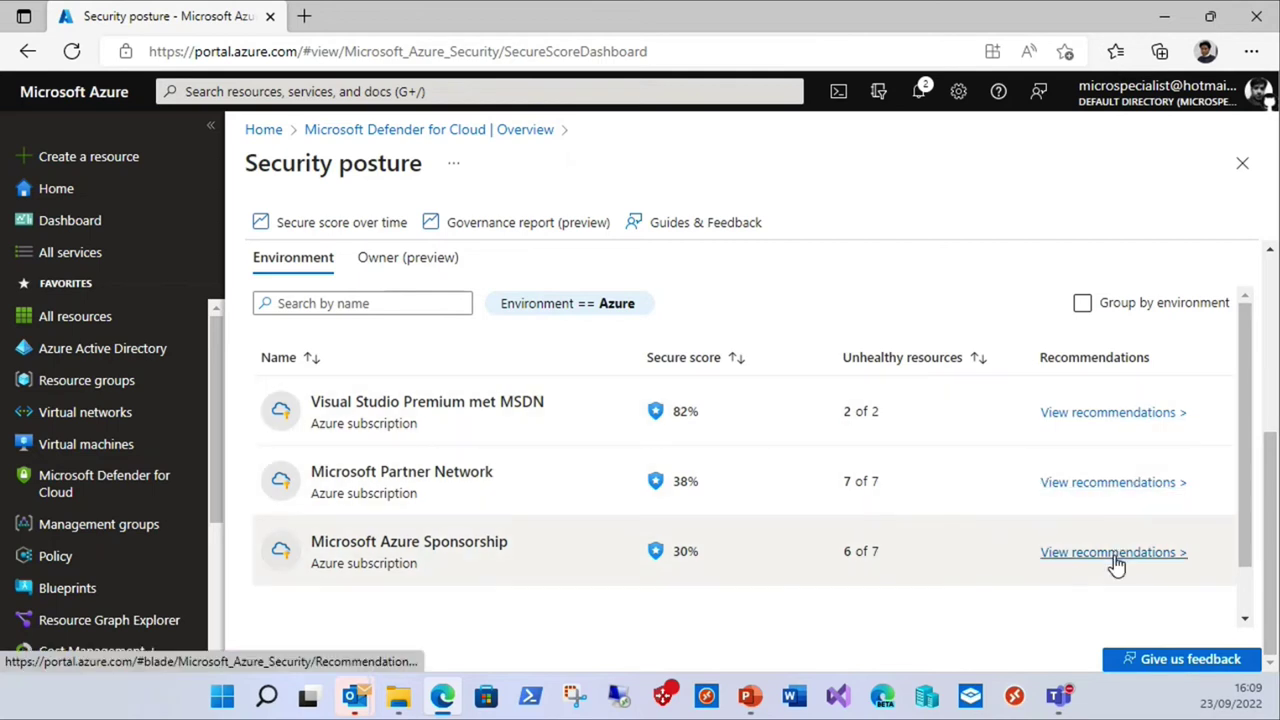
click(1110, 556)
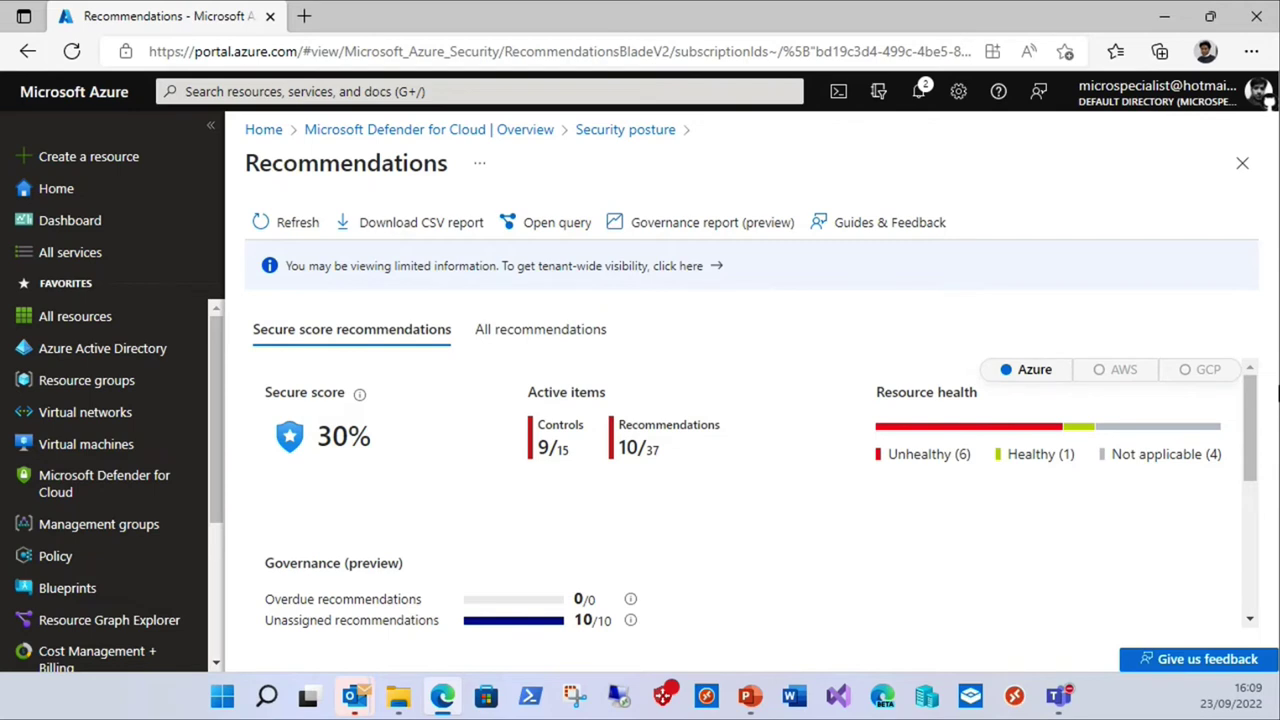
drag(1251, 408, 1243, 540)
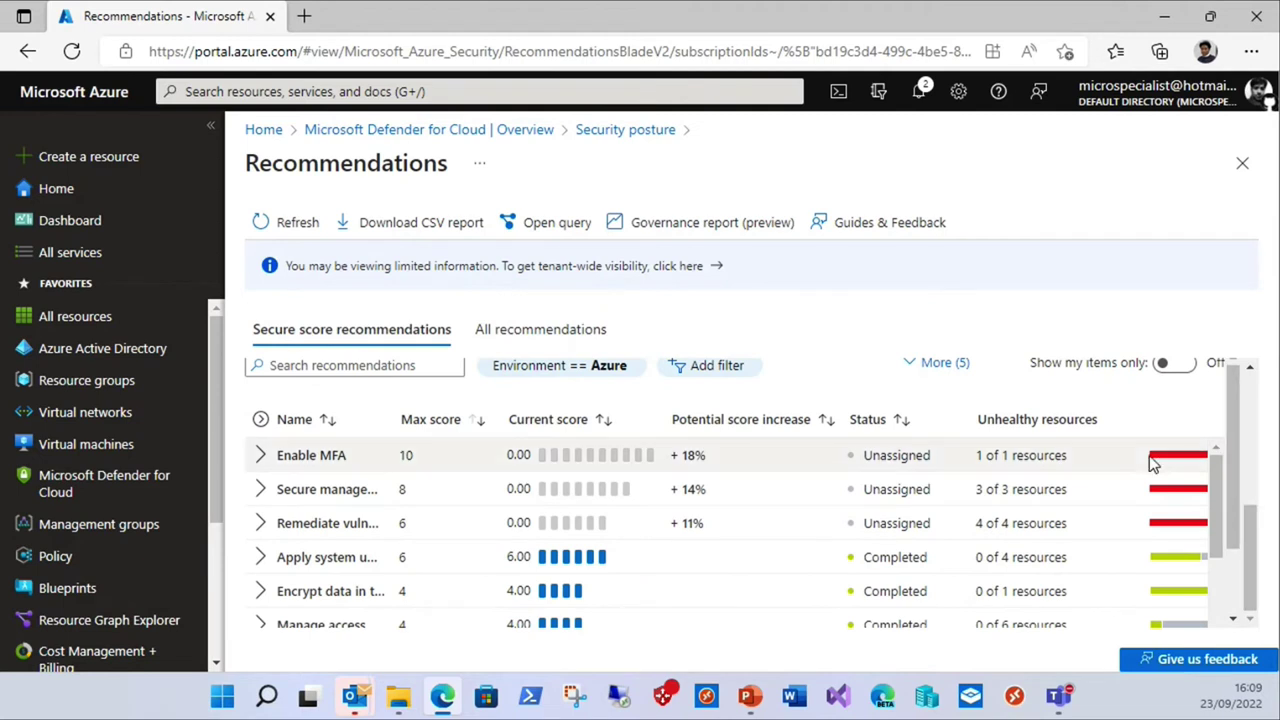
mouse_move(1165, 459)
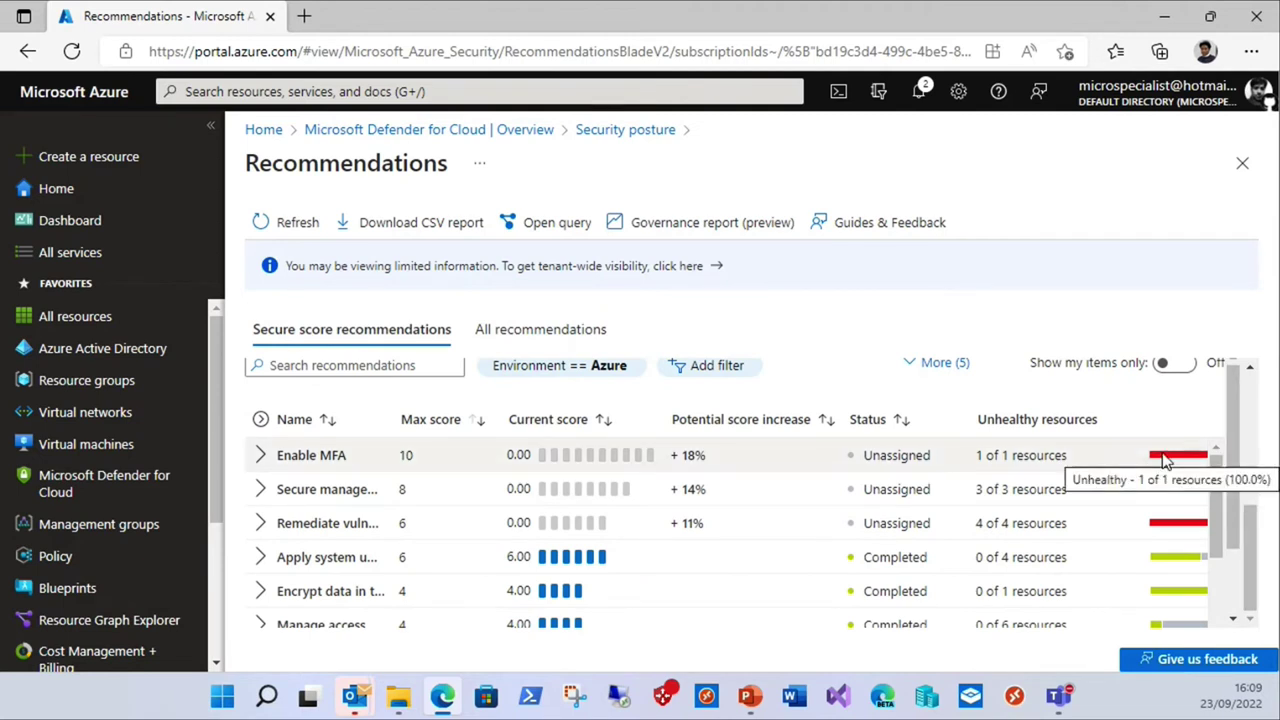
Under Enable MFA, open the recommendation for accounts with owner permissions on subscriptions and read its remediation steps.
click(261, 455)
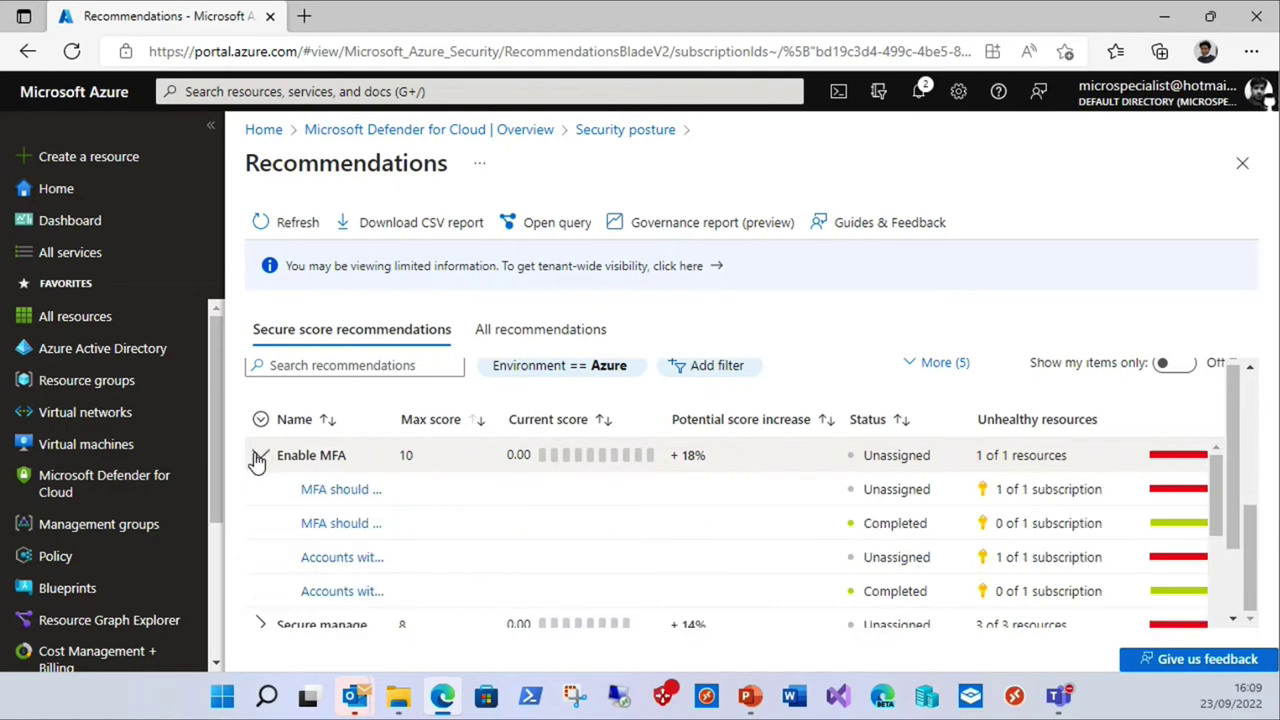
click(331, 491)
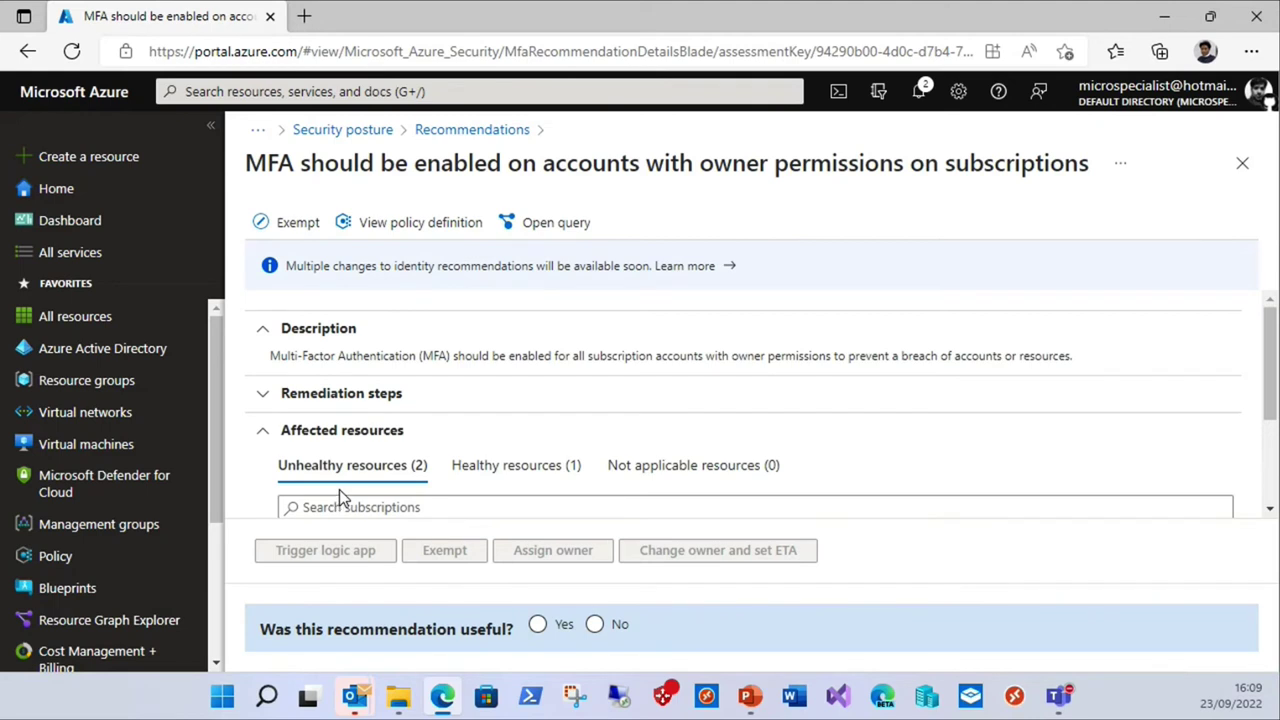
click(265, 396)
scroll(887, 450, down, 2)
scroll(887, 450, down, 2)
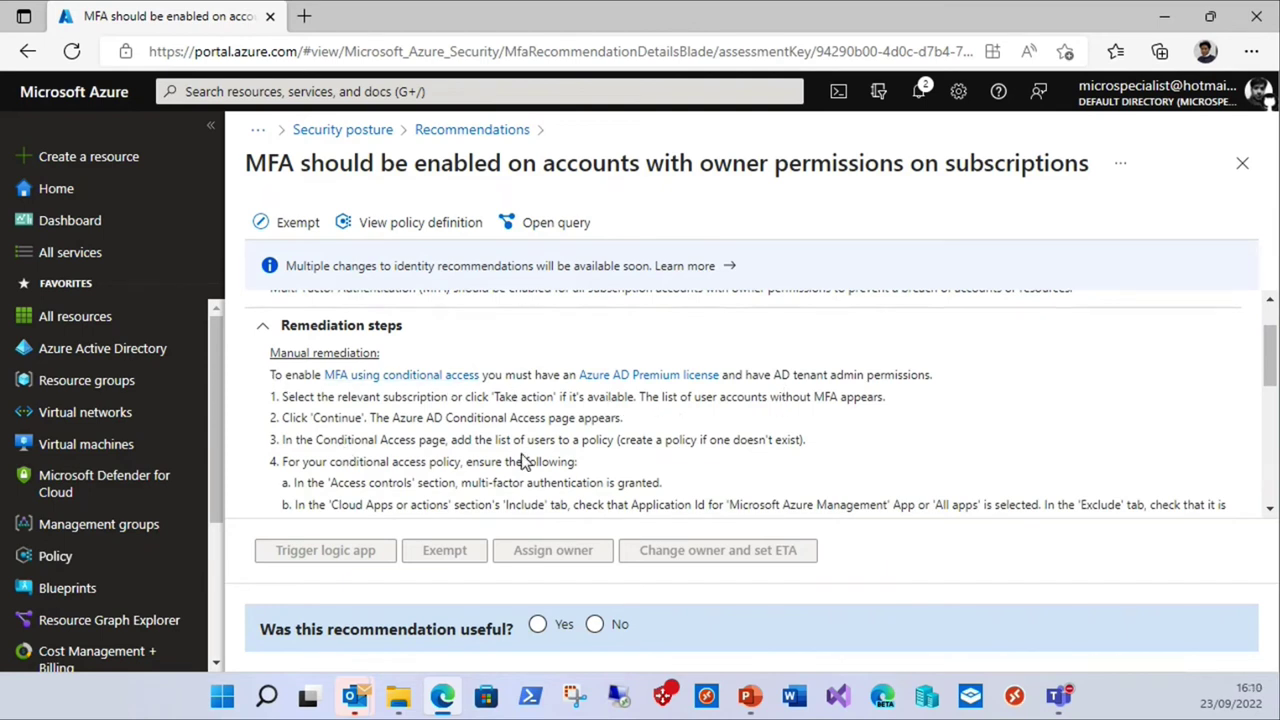
scroll(886, 410, down, 2)
scroll(886, 410, down, 1)
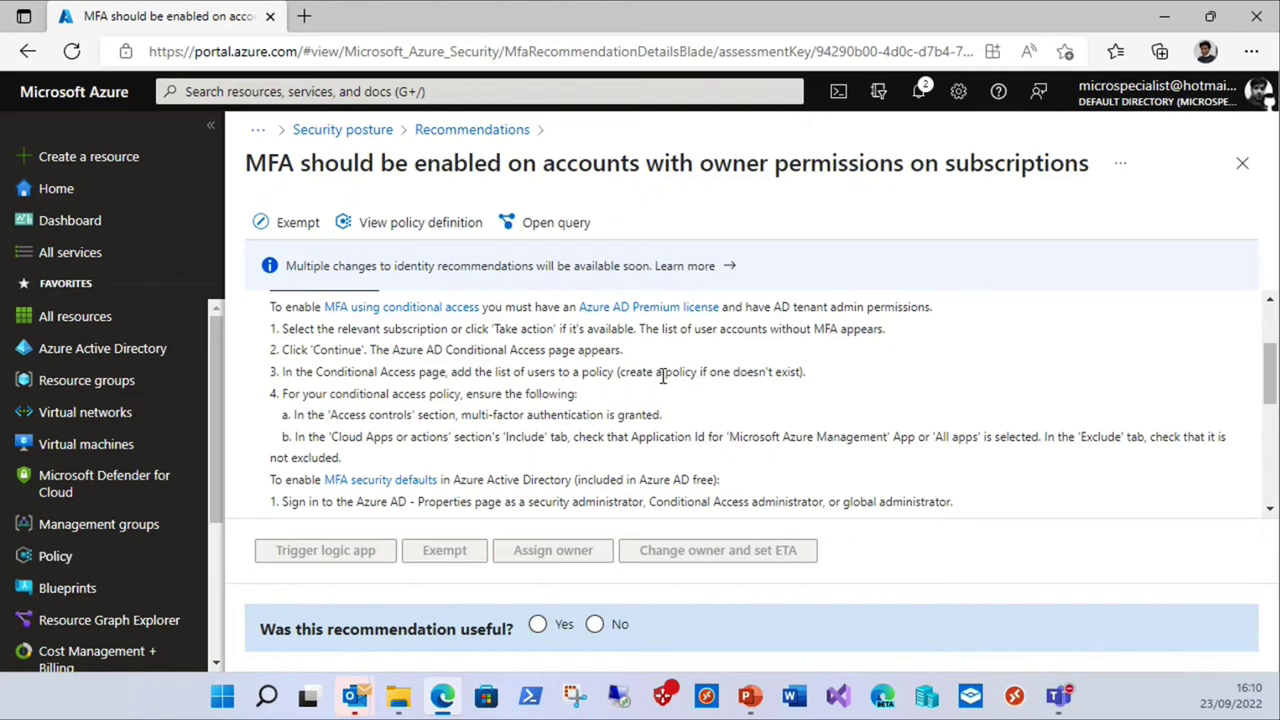
scroll(663, 371, up, 3)
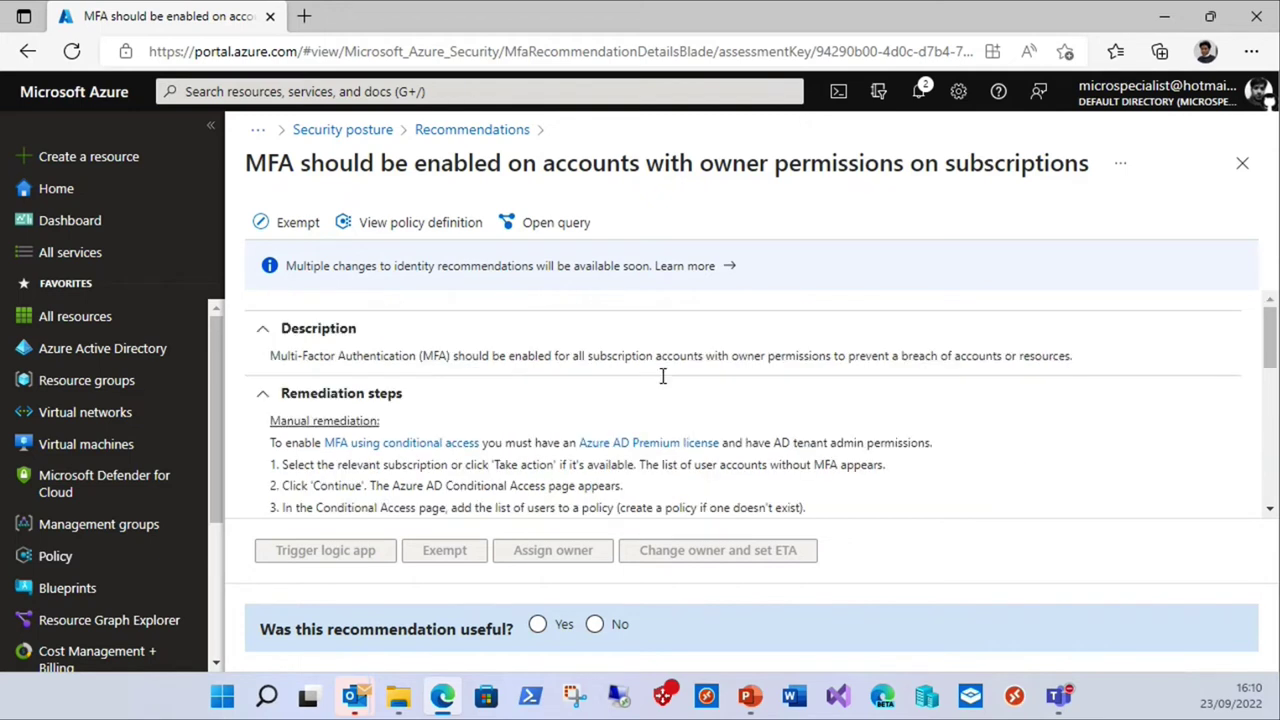
Return through Security posture to the Microsoft Defender for Cloud overview and review its secure score section.
click(376, 137)
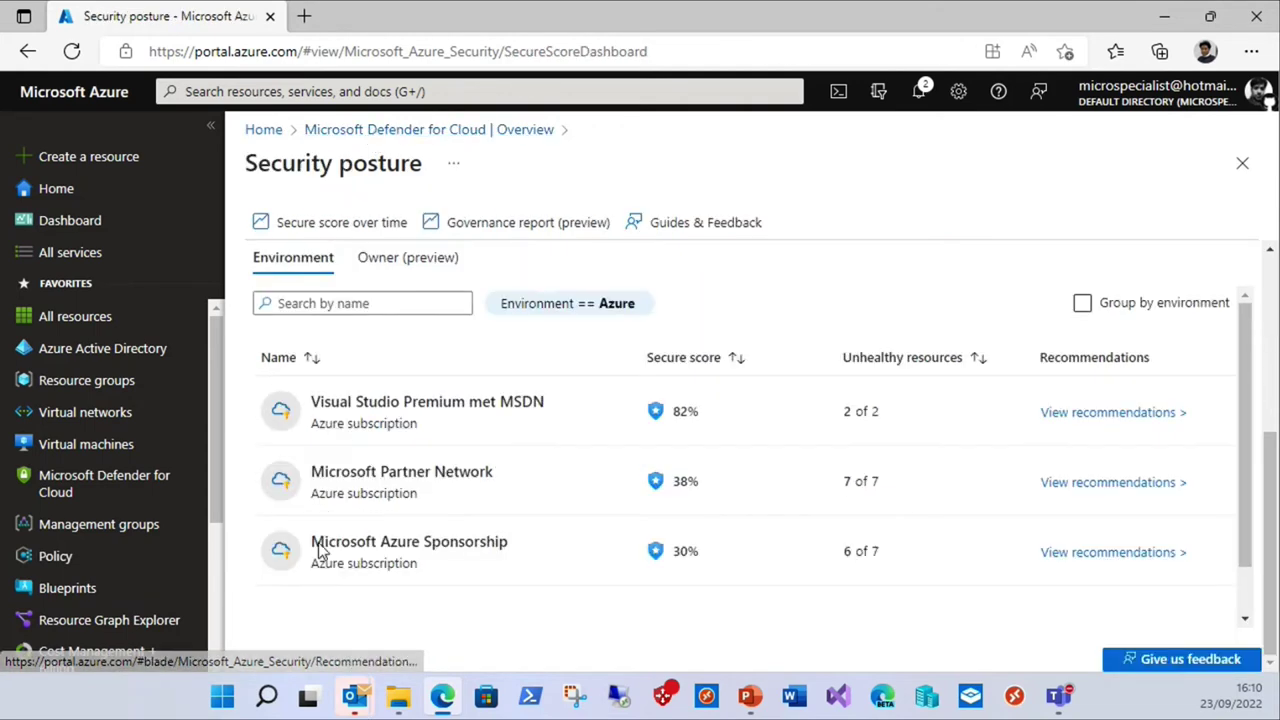
click(400, 131)
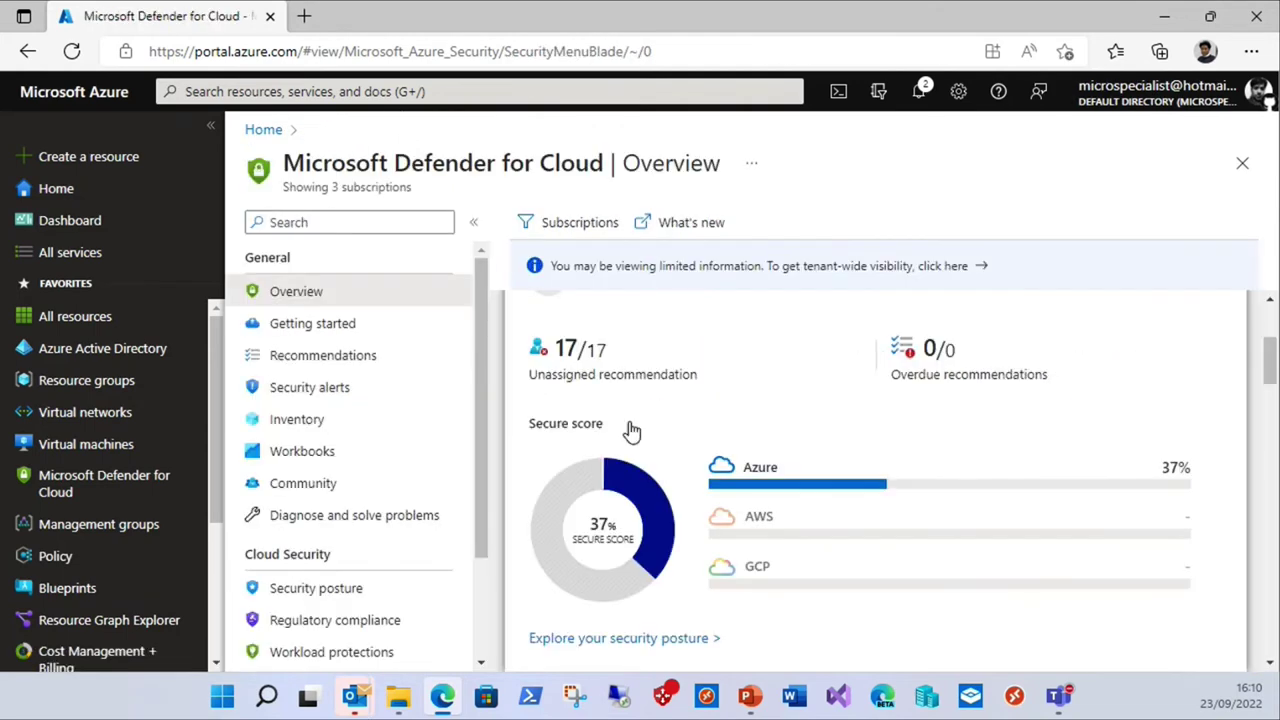
scroll(582, 444, down, 2)
scroll(570, 400, down, 1)
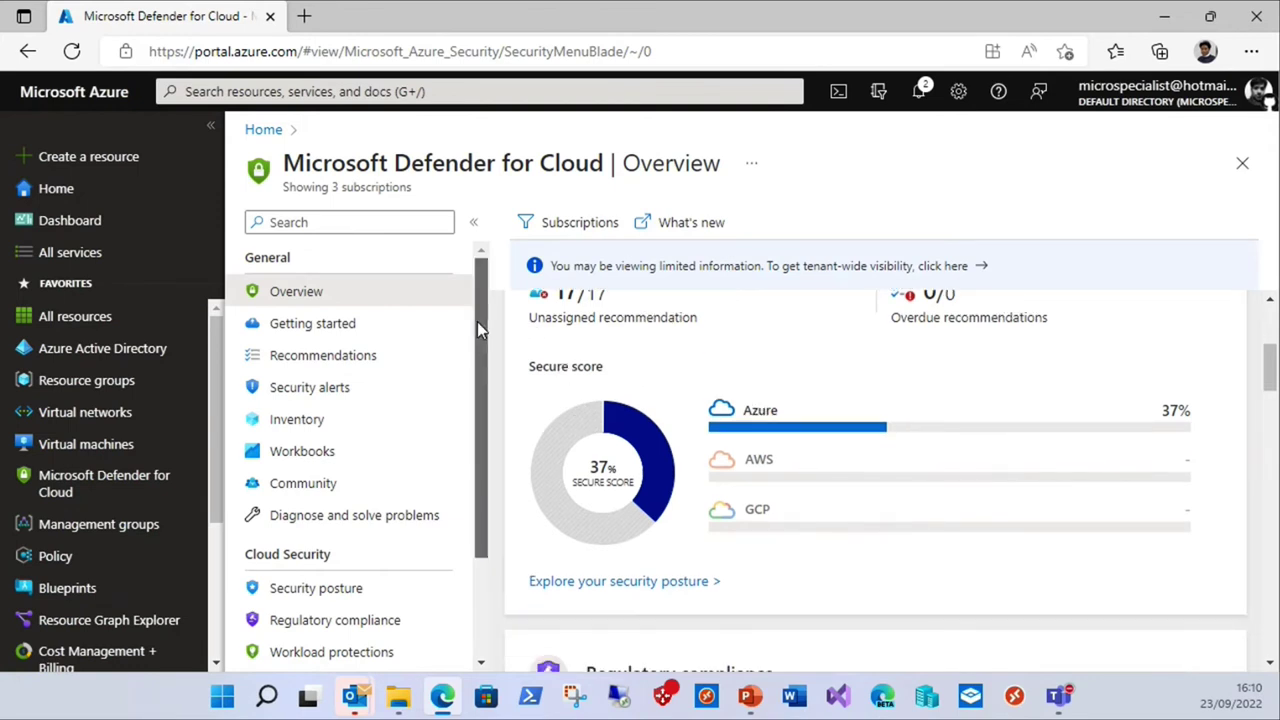
Open Regulatory compliance, view the compliance status of all standards, and close that overview.
drag(480, 325, 528, 487)
click(283, 484)
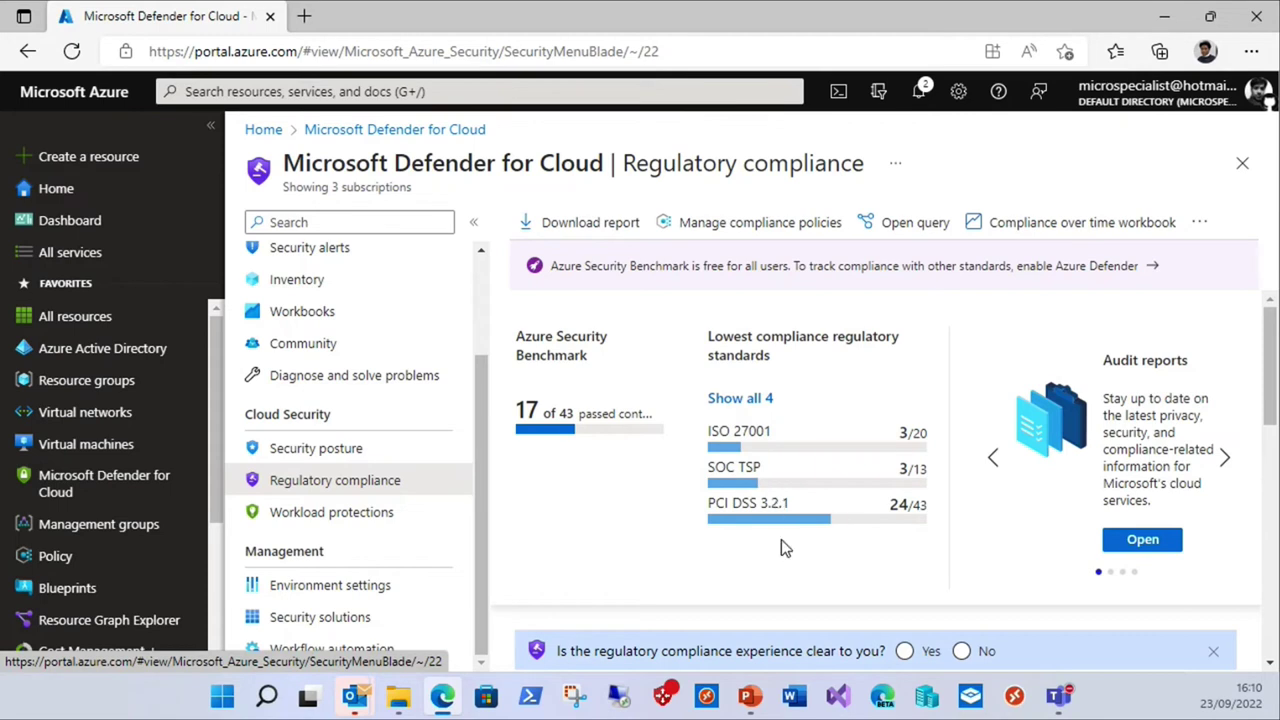
click(743, 399)
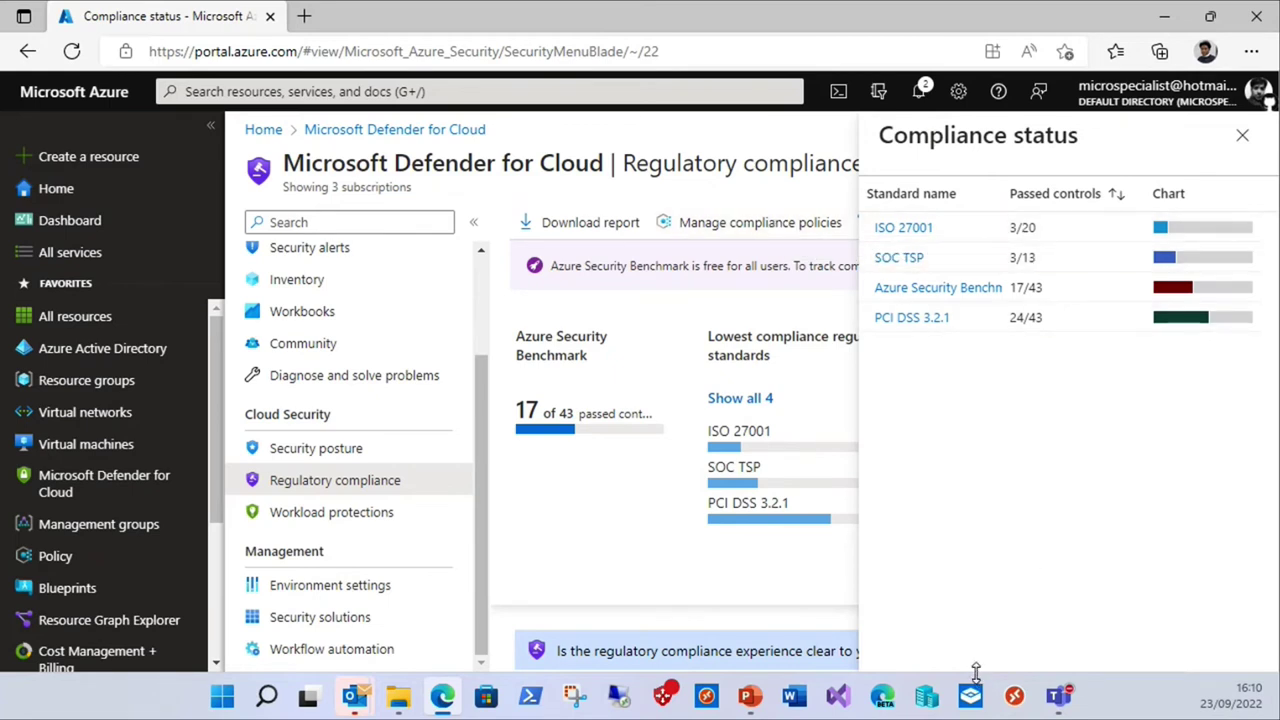
click(1242, 135)
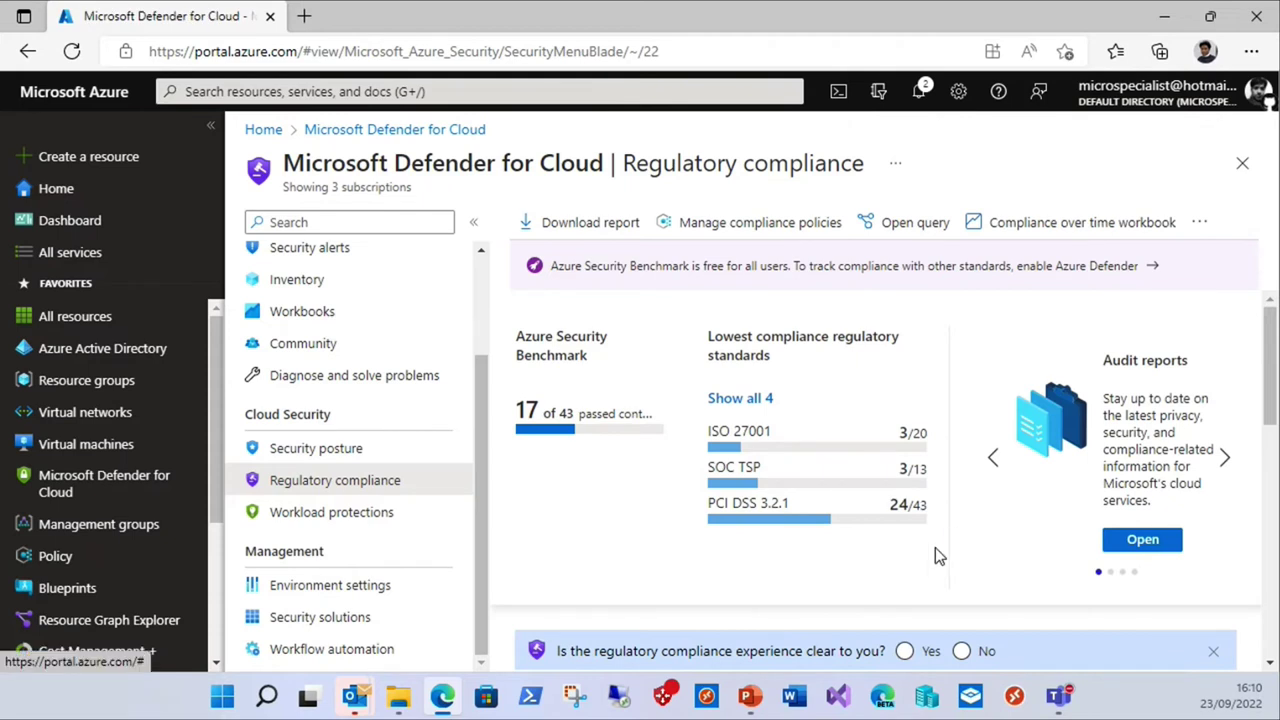
Expand NS. Network Security and its NS-1 control under Azure Security Benchmark V3 to examine the assessed resources.
scroll(917, 568, down, 1)
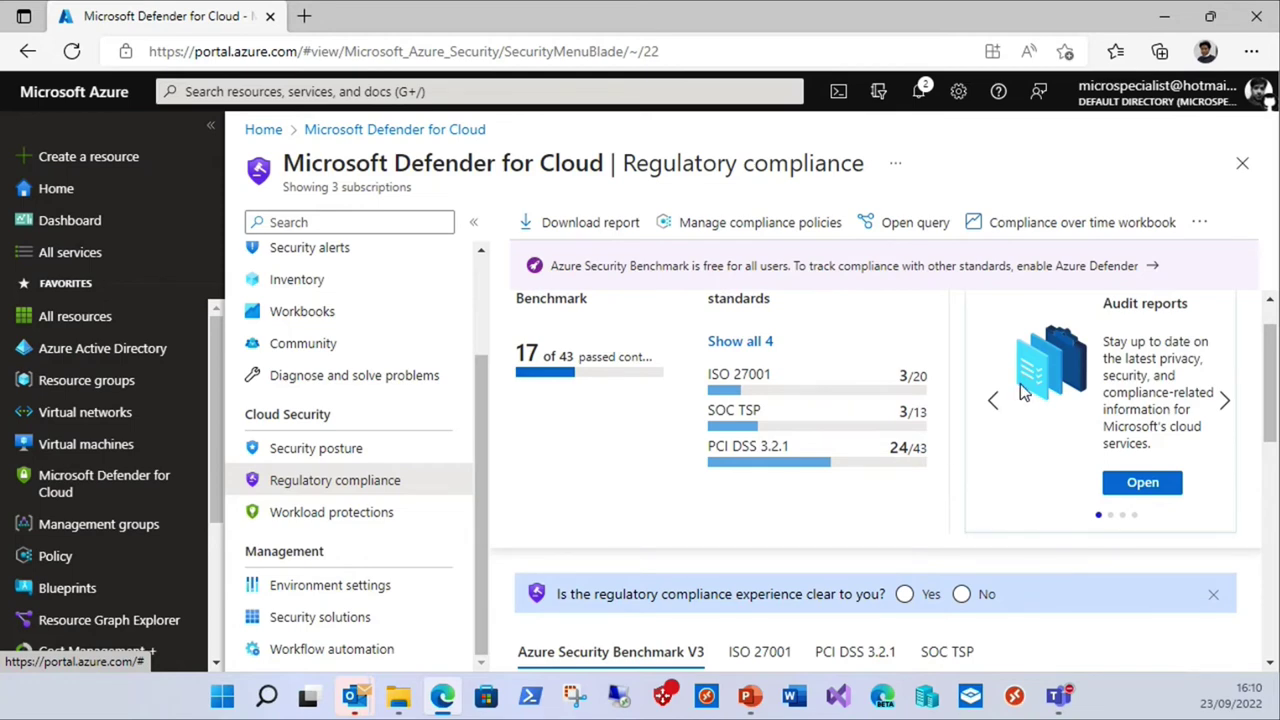
scroll(1020, 384, down, 3)
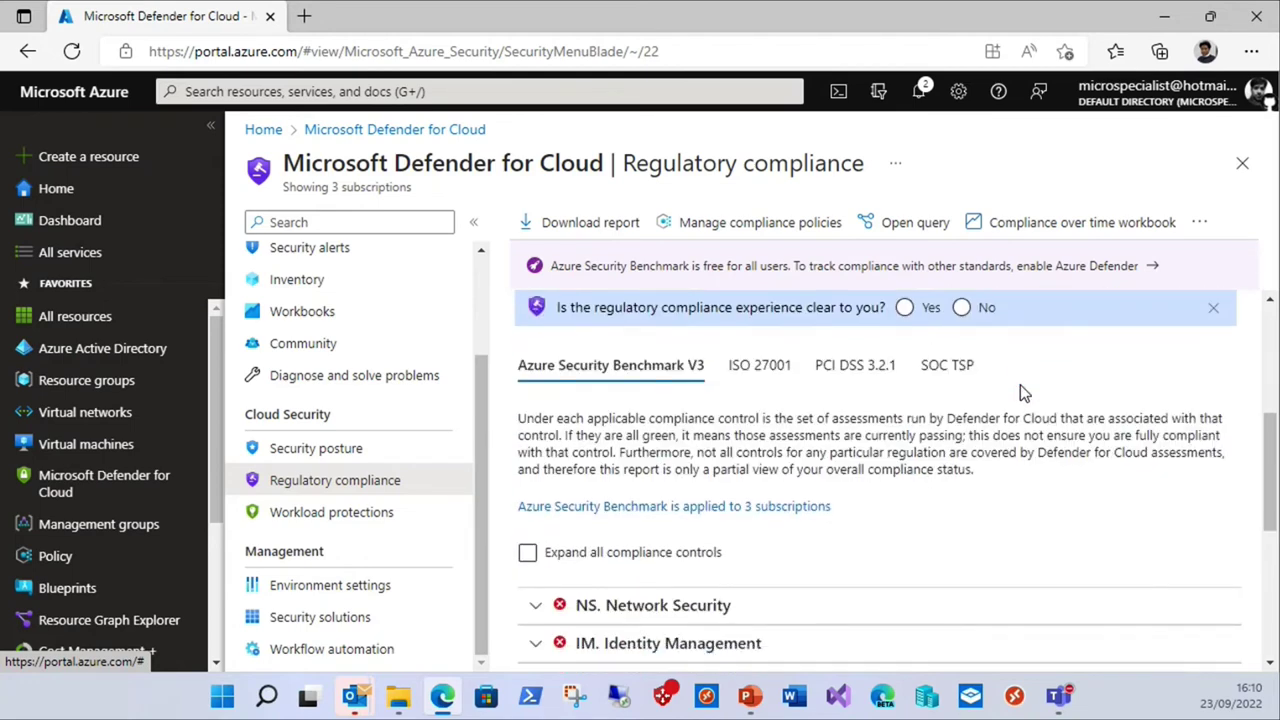
scroll(1020, 384, down, 3)
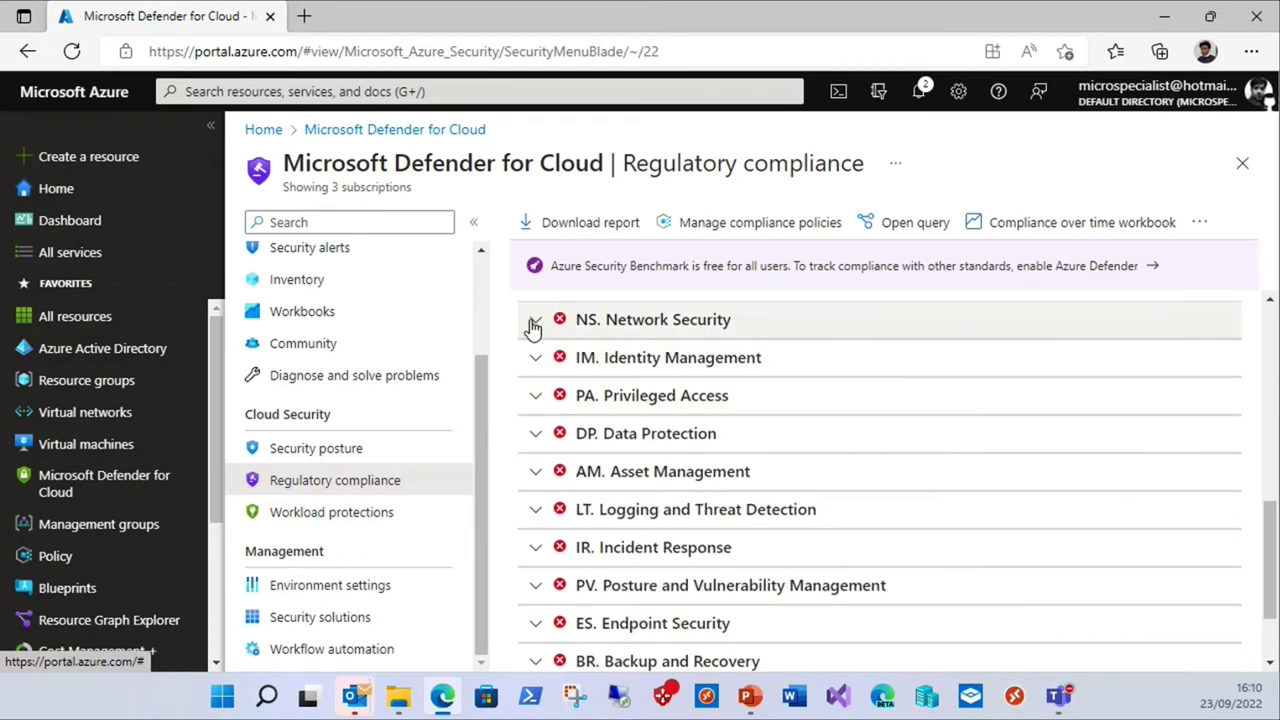
click(533, 326)
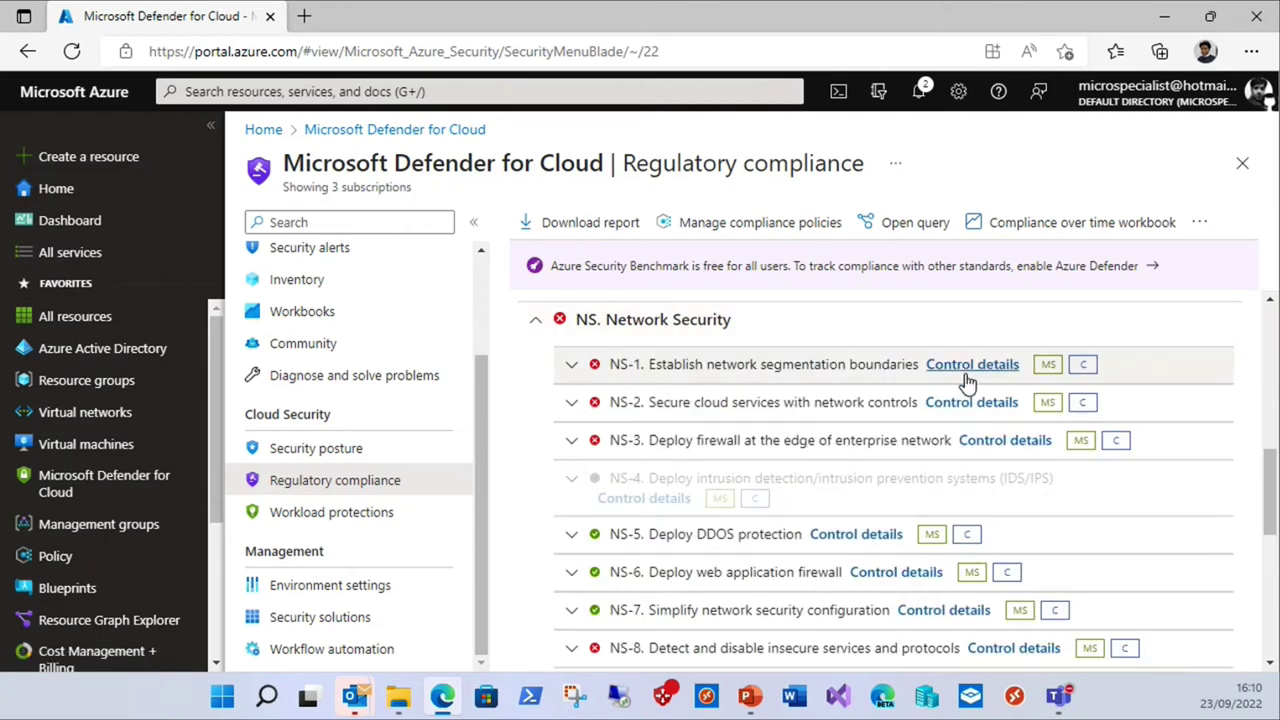
click(571, 364)
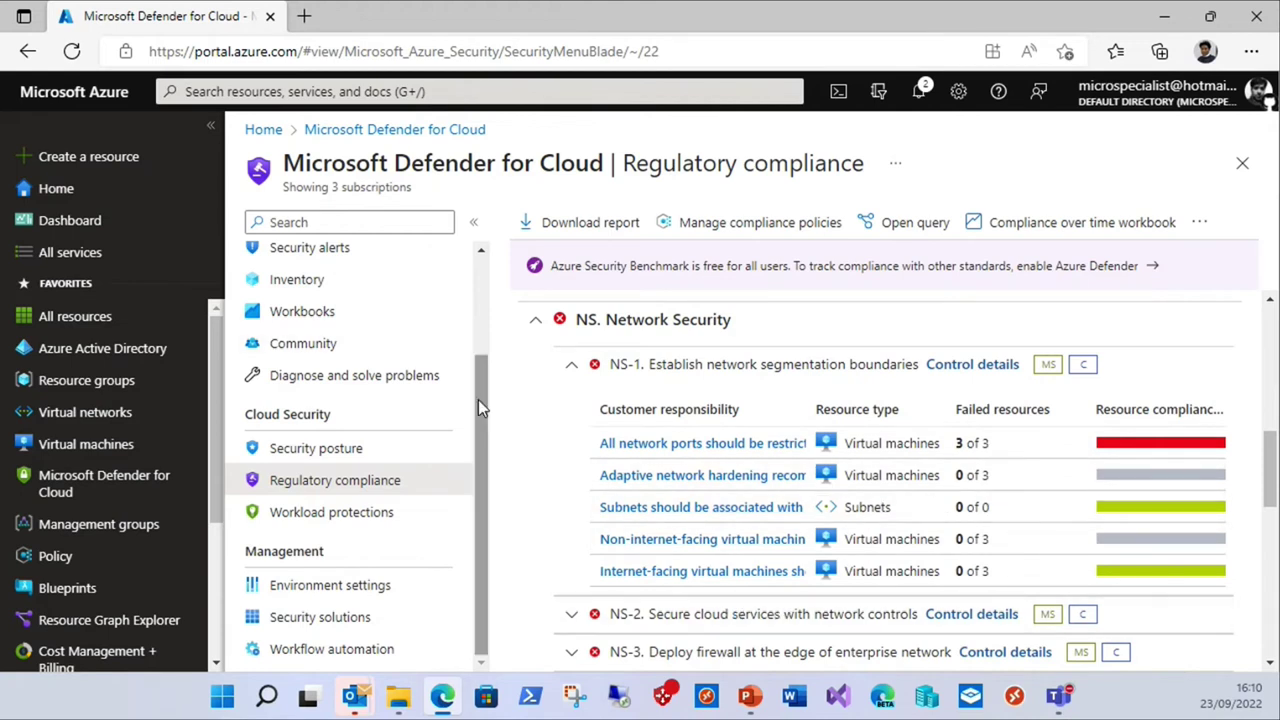
Open Workload protections and examine the Defender for Cloud coverage, security alerts chart and Advanced protection section.
click(320, 519)
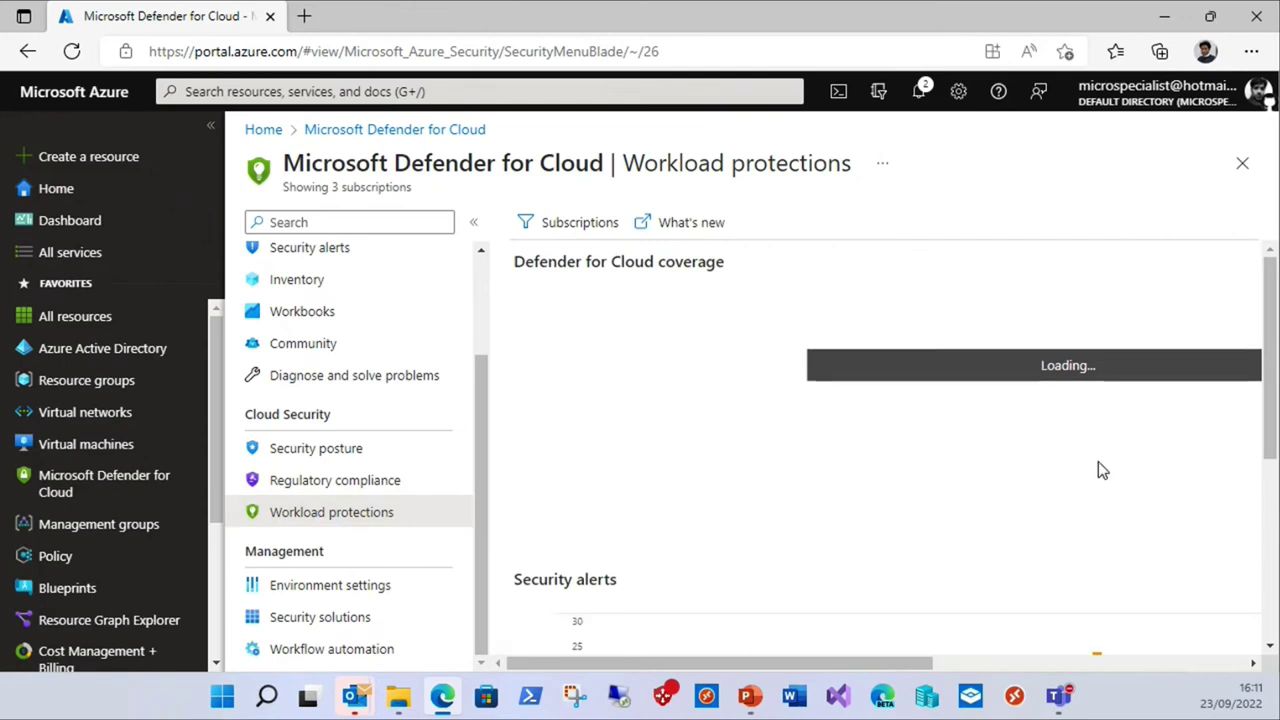
scroll(1098, 465, down, 2)
scroll(1097, 436, down, 2)
scroll(1096, 437, up, 2)
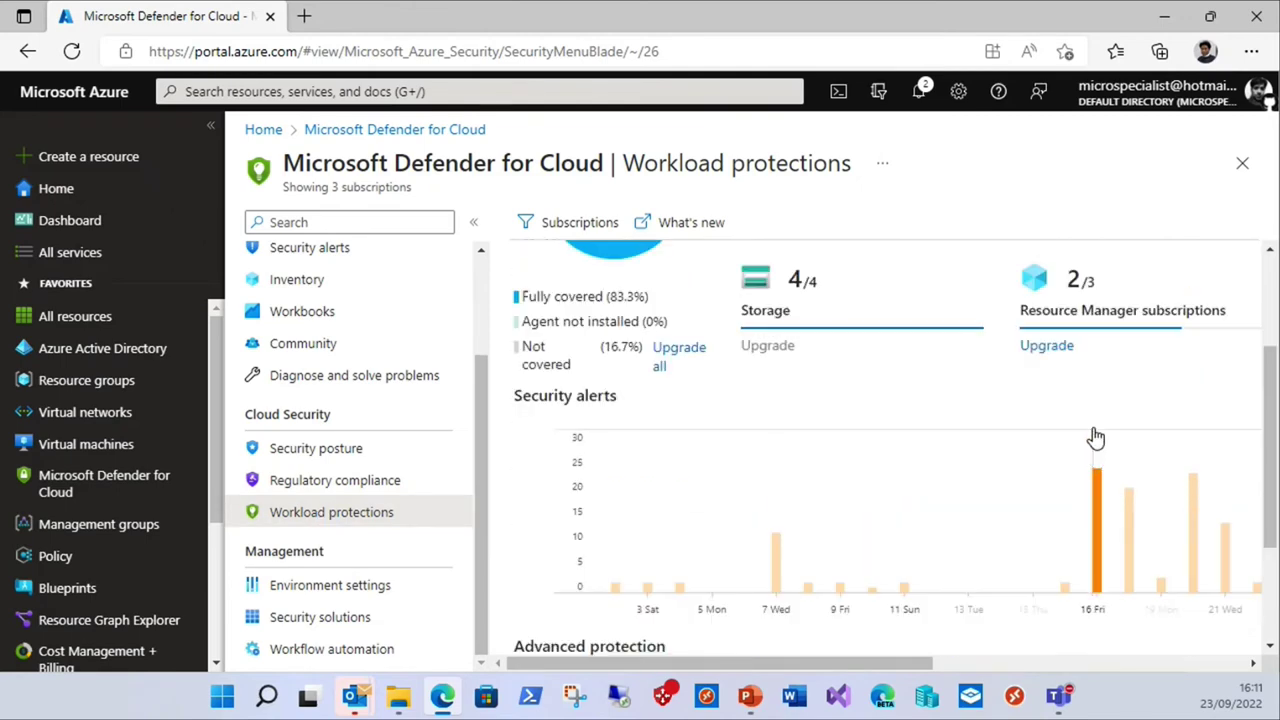
scroll(1096, 437, up, 2)
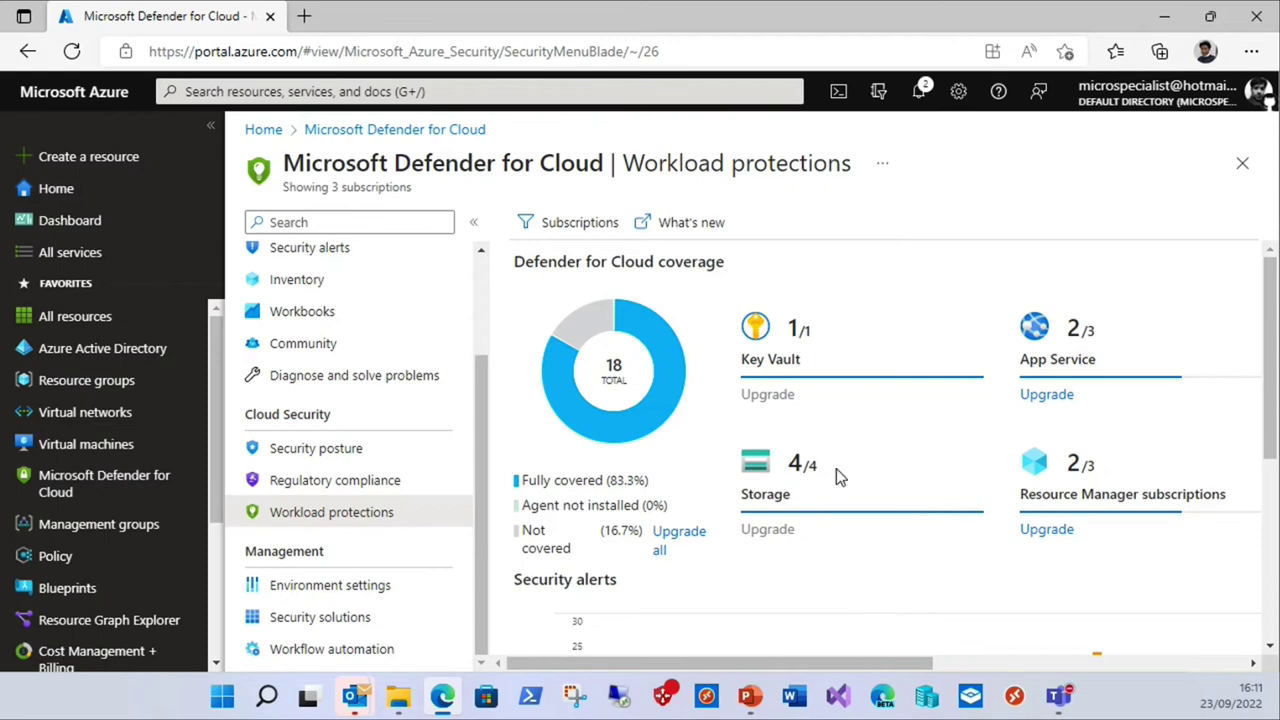
scroll(1082, 440, down, 1)
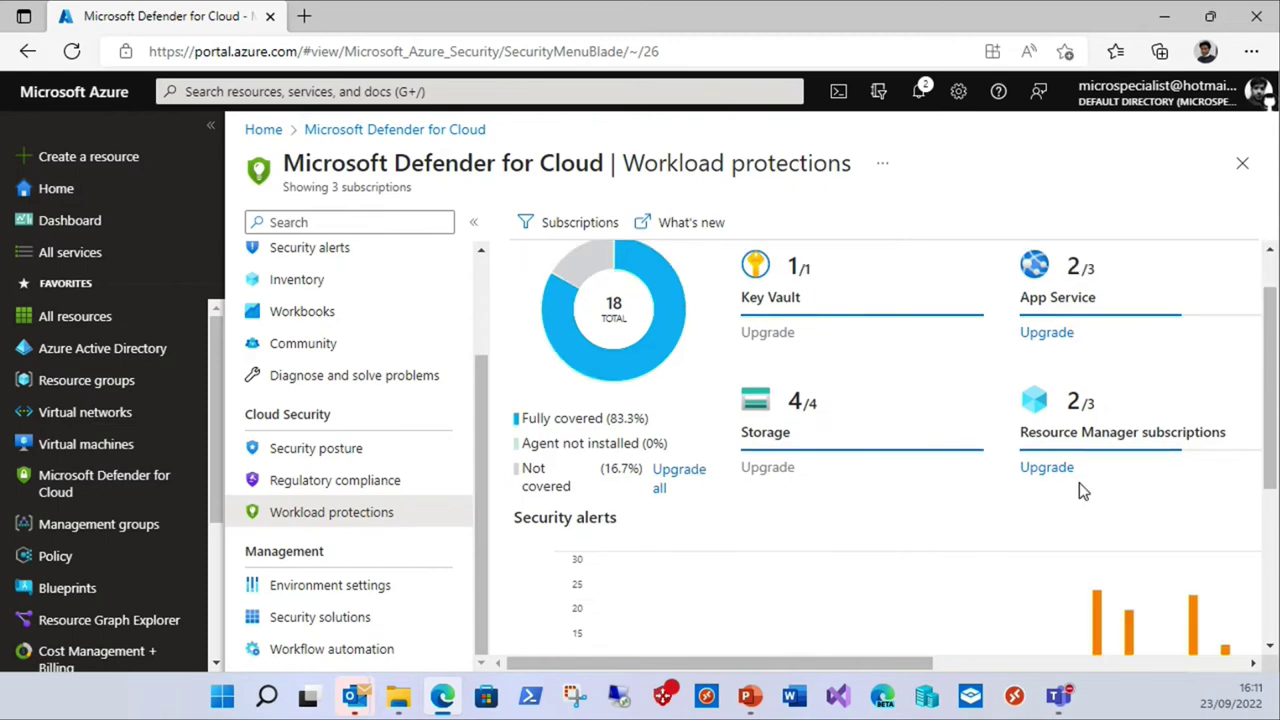
scroll(1080, 485, down, 3)
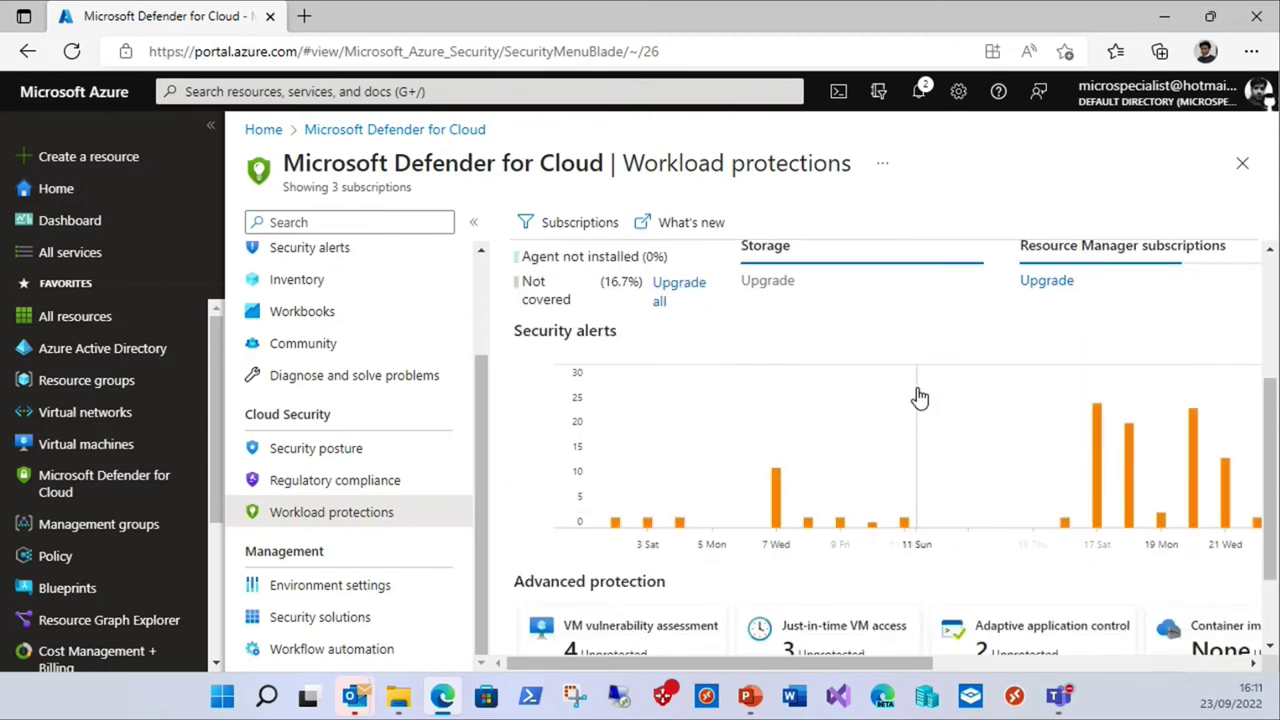
scroll(920, 398, down, 2)
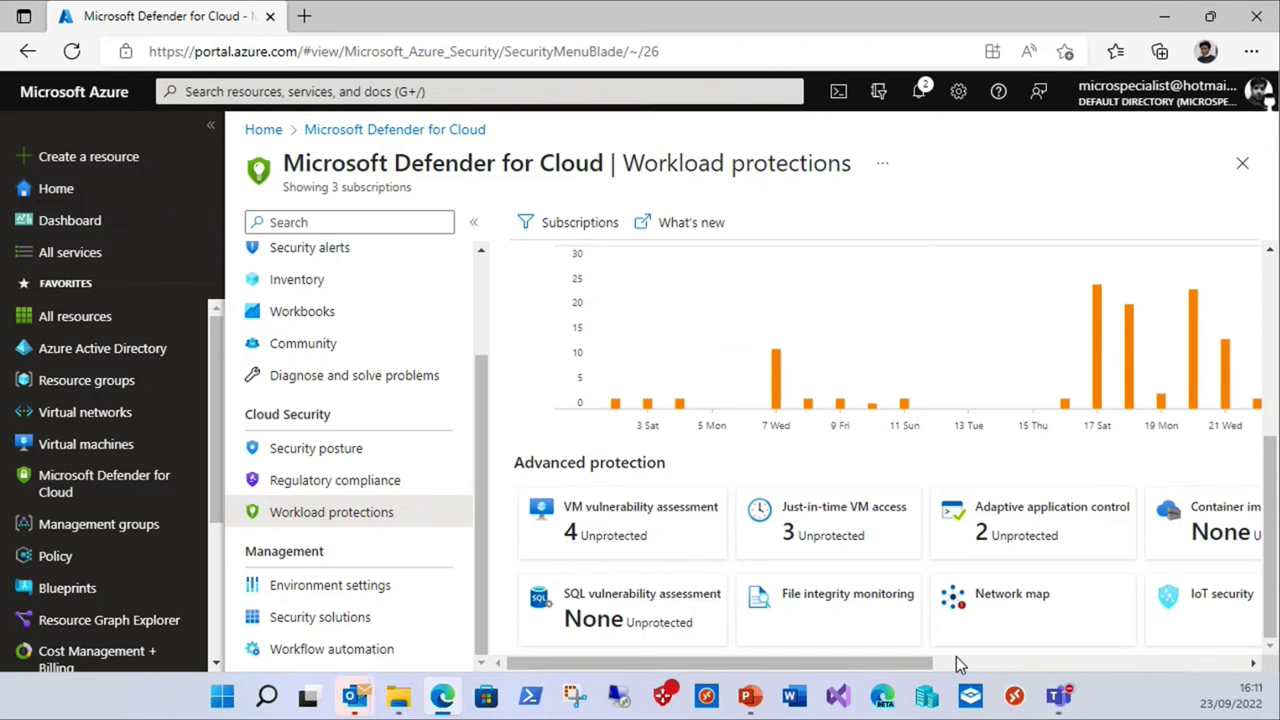
Examine the remaining advanced protection options, alert severities and most attacked resources, and switch to the PowerPoint presentation.
drag(914, 663, 1079, 662)
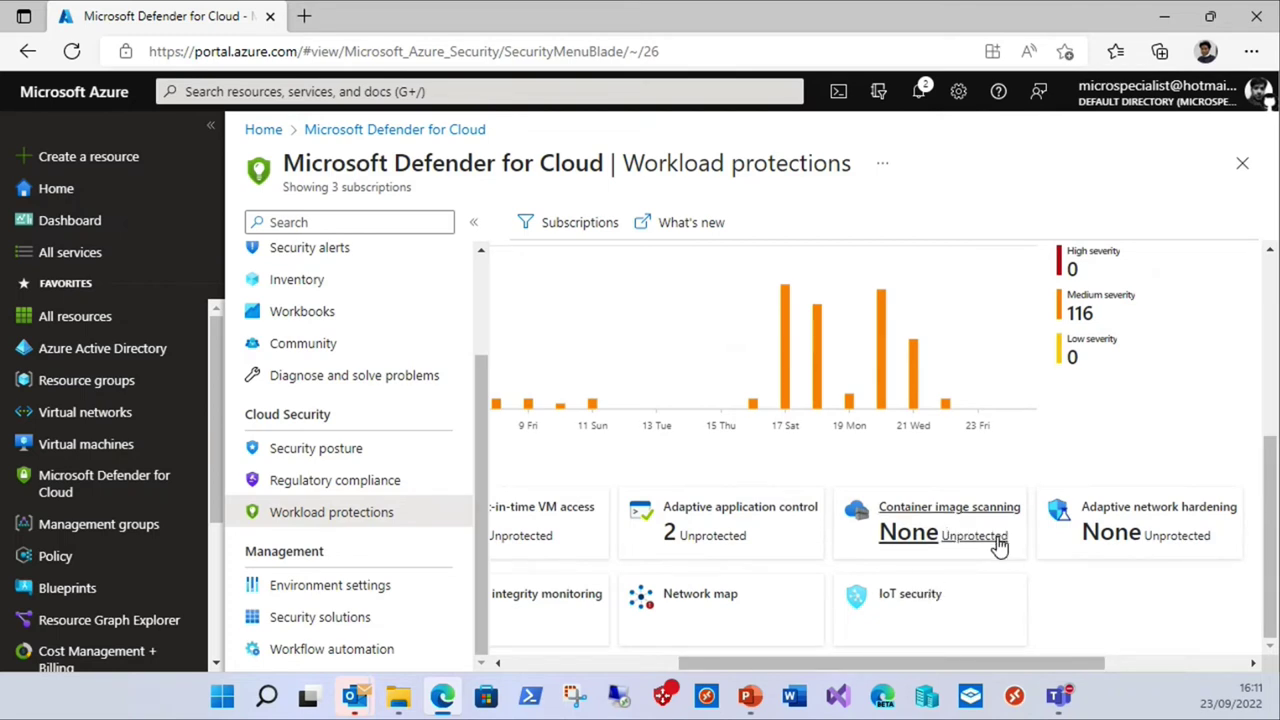
drag(923, 664, 820, 676)
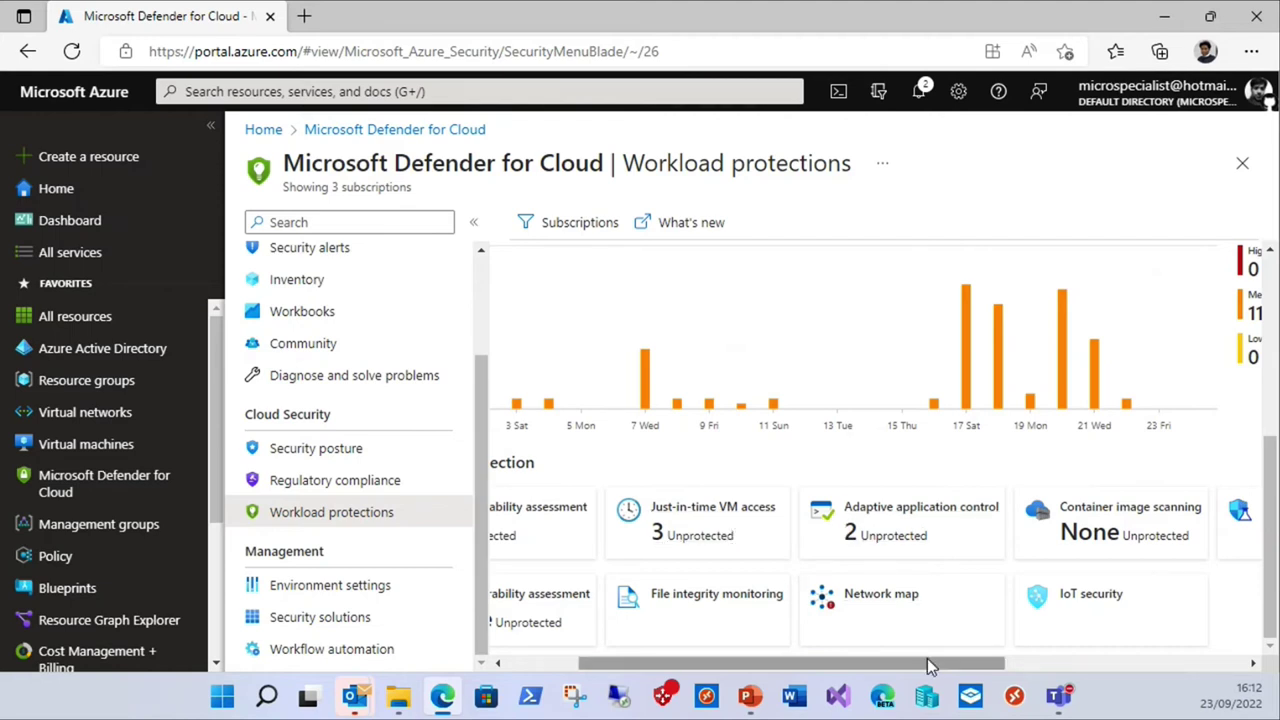
drag(928, 663, 1172, 644)
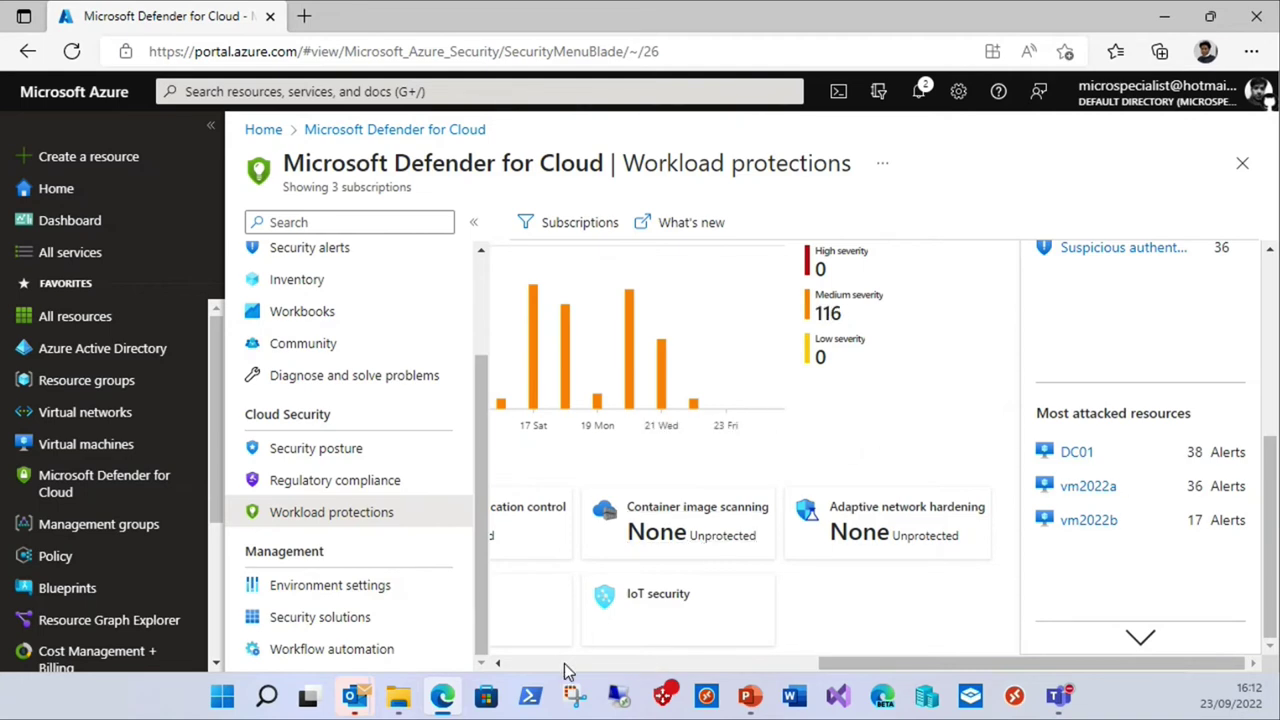
click(527, 665)
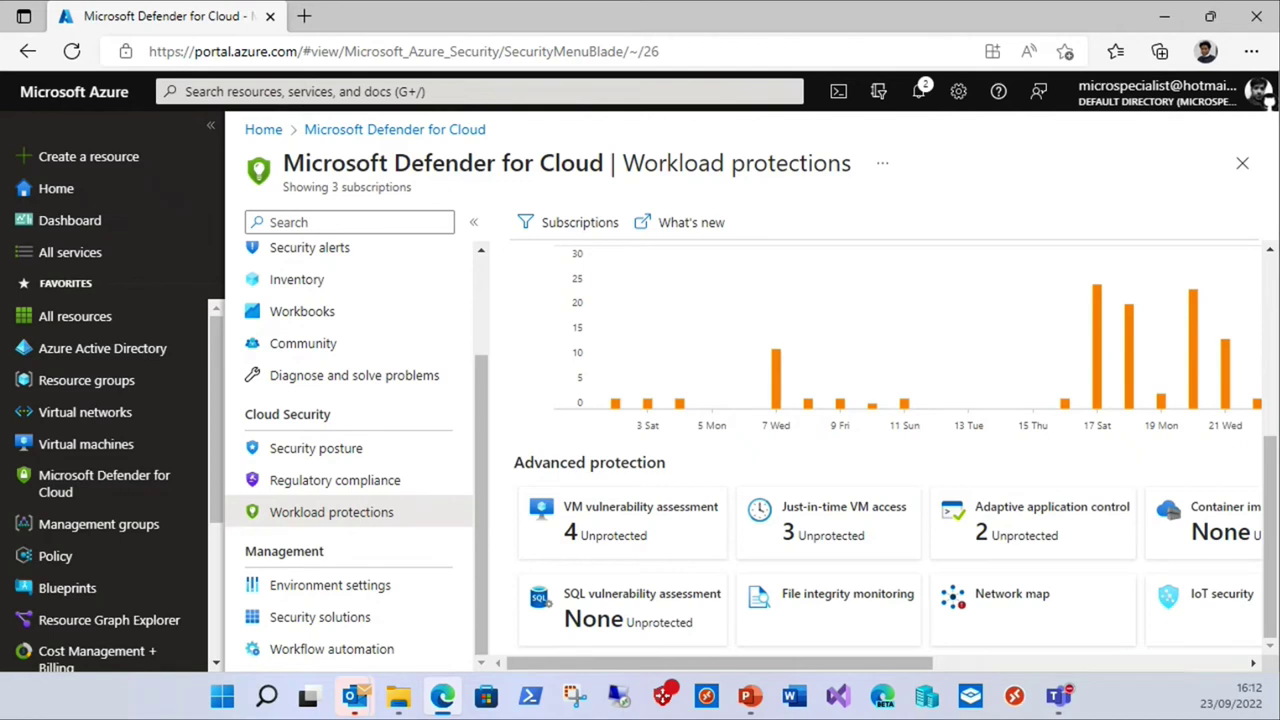
key(alt+Tab)
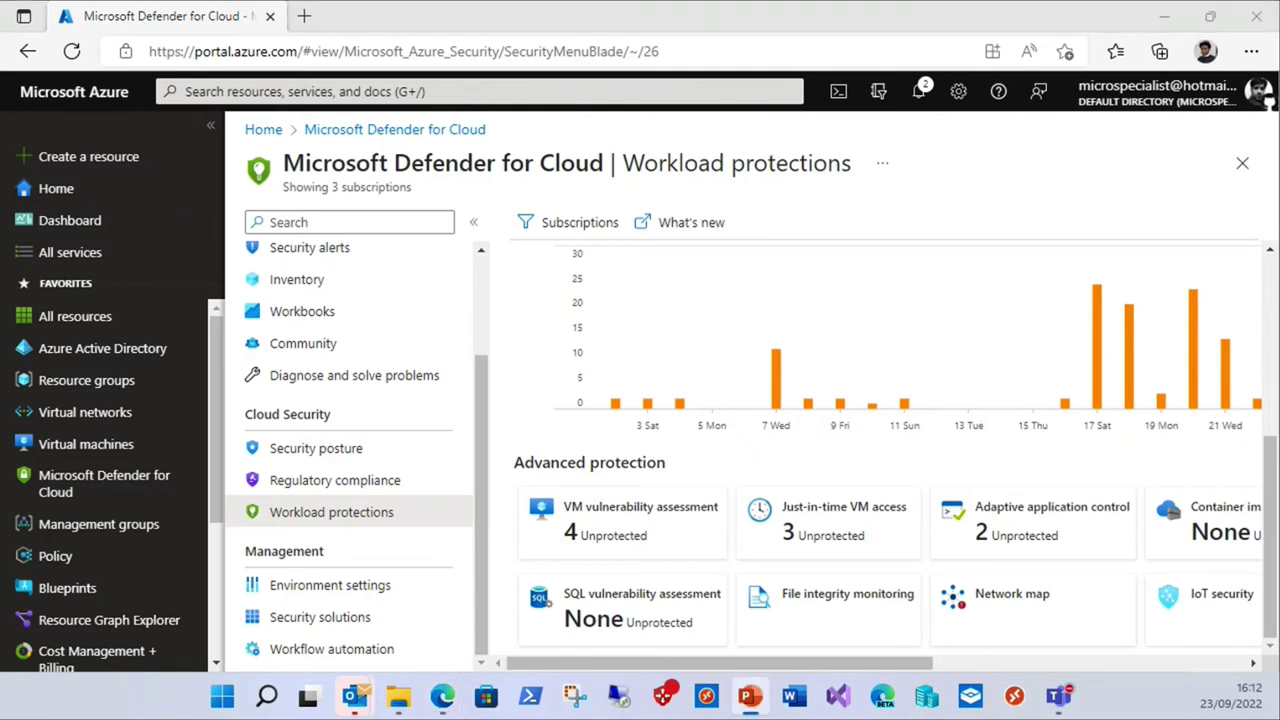